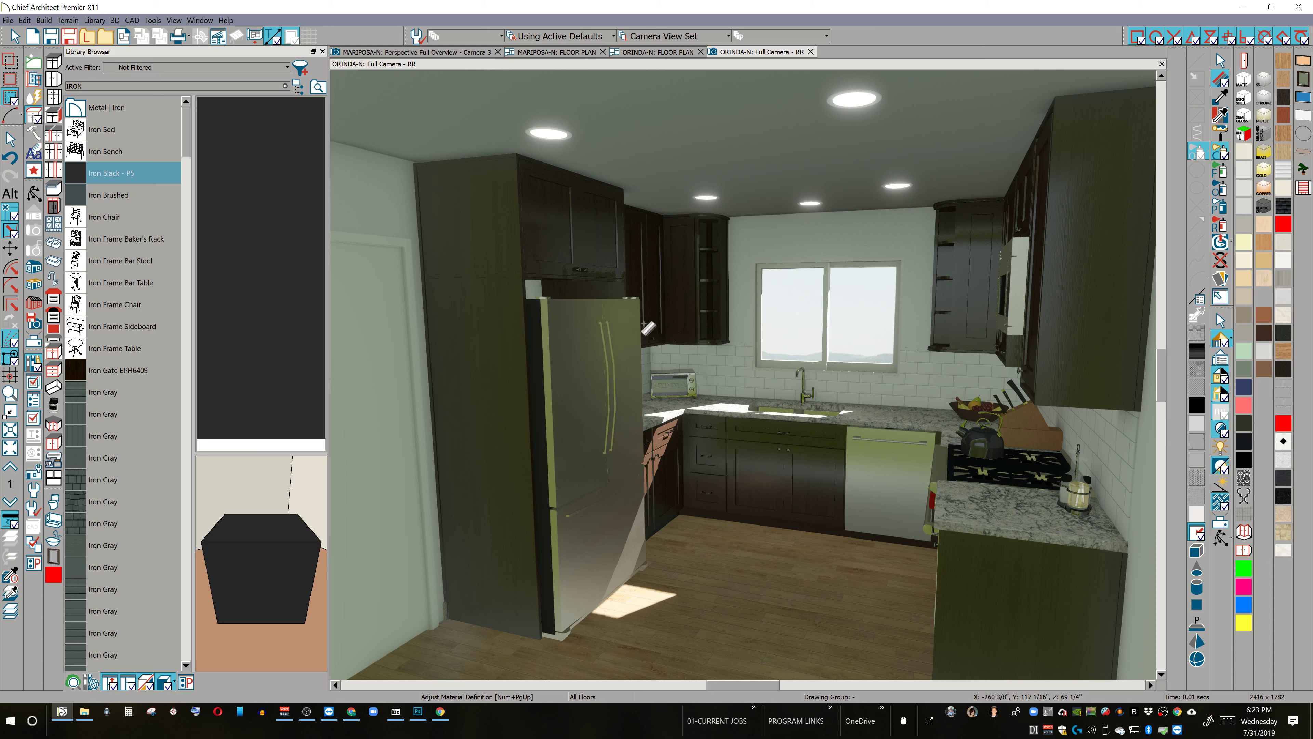
Step: Delete the lower Sill 04 molding profile from the wall cabinet above the refrigerator
key("space")
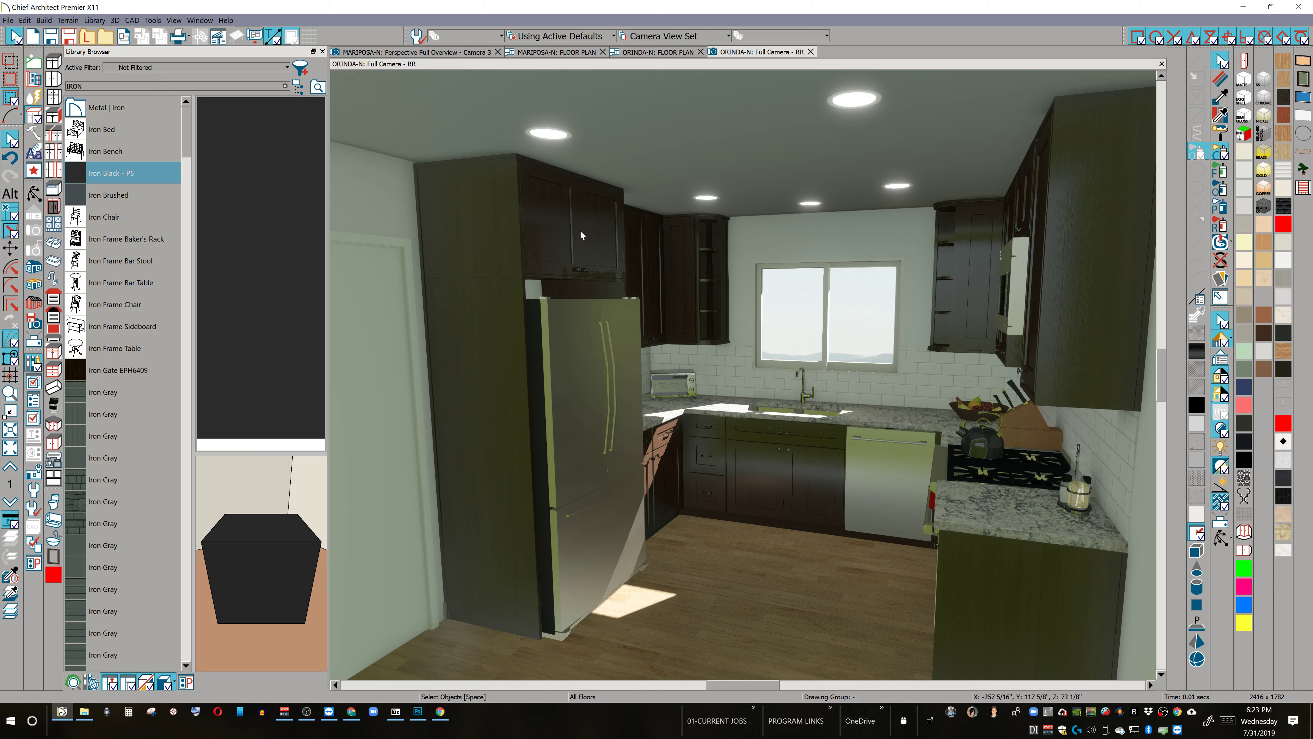
left_click(580, 231)
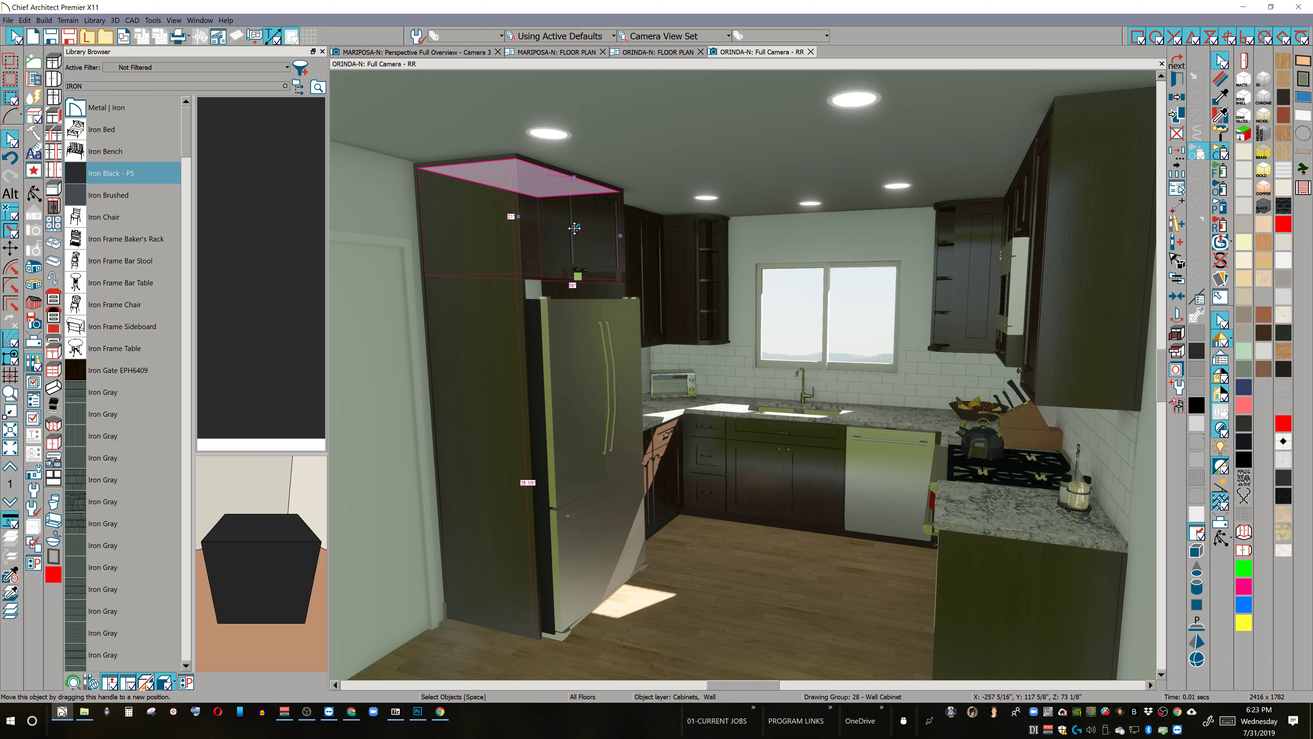
double_click(514, 233)
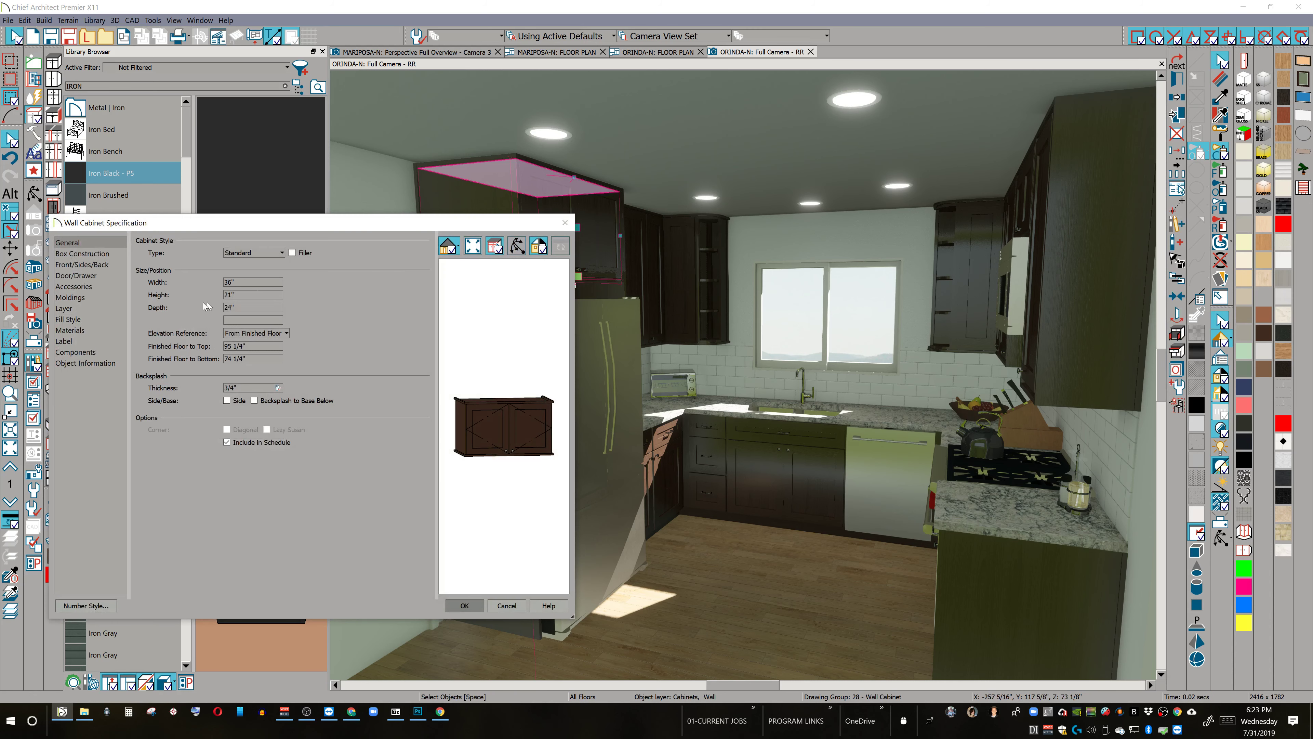
left_click(72, 297)
left_click(197, 291)
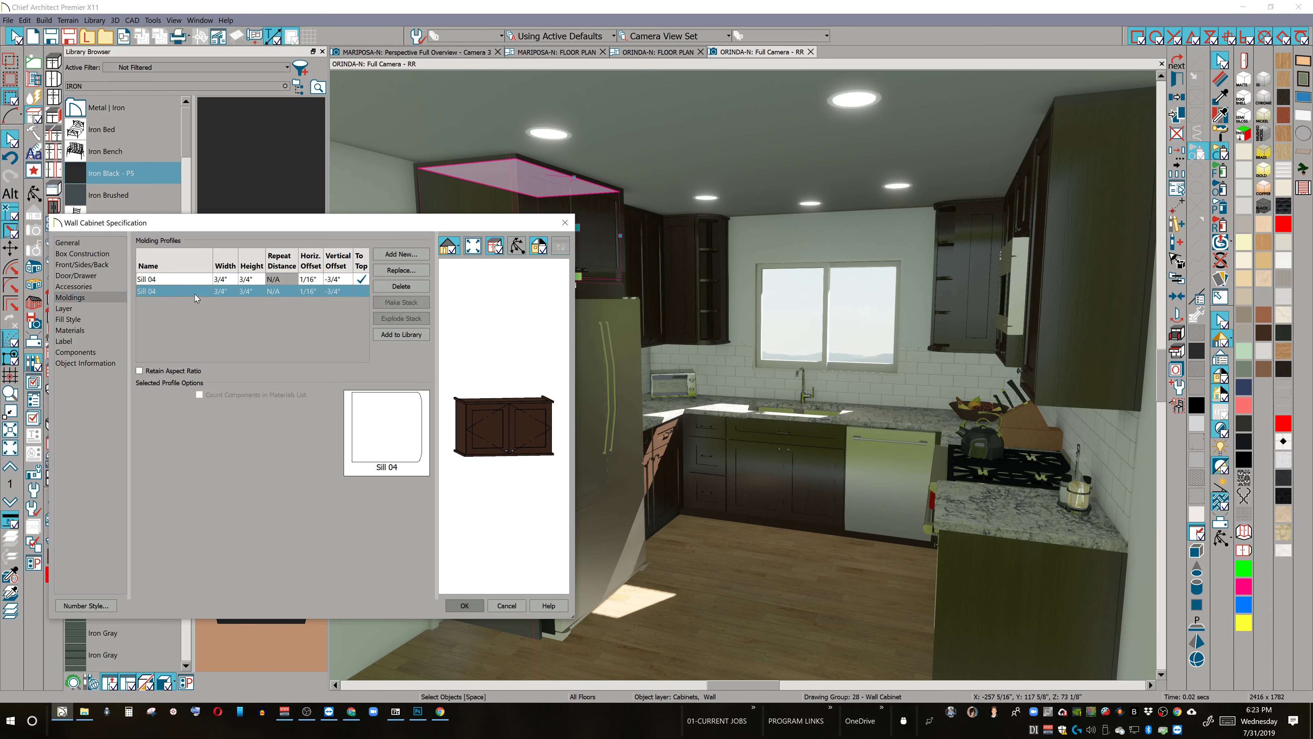
left_click(401, 286)
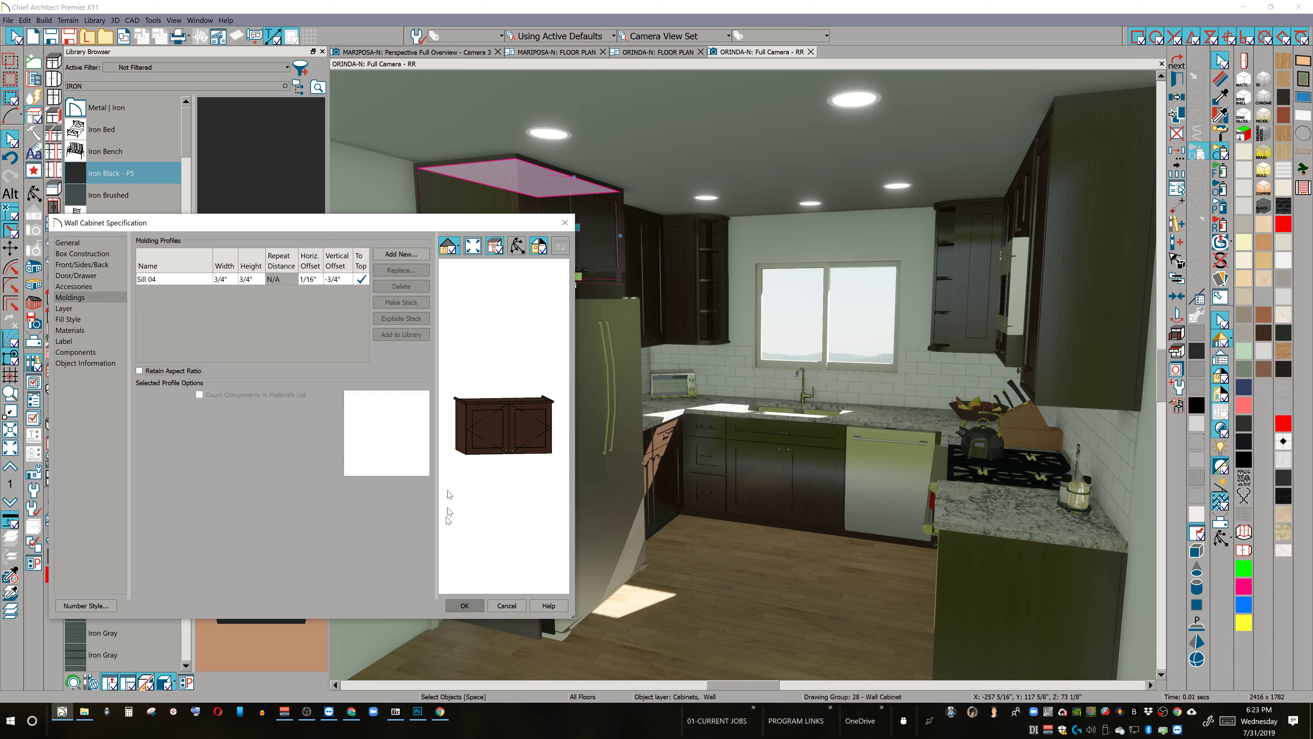
left_click(461, 606)
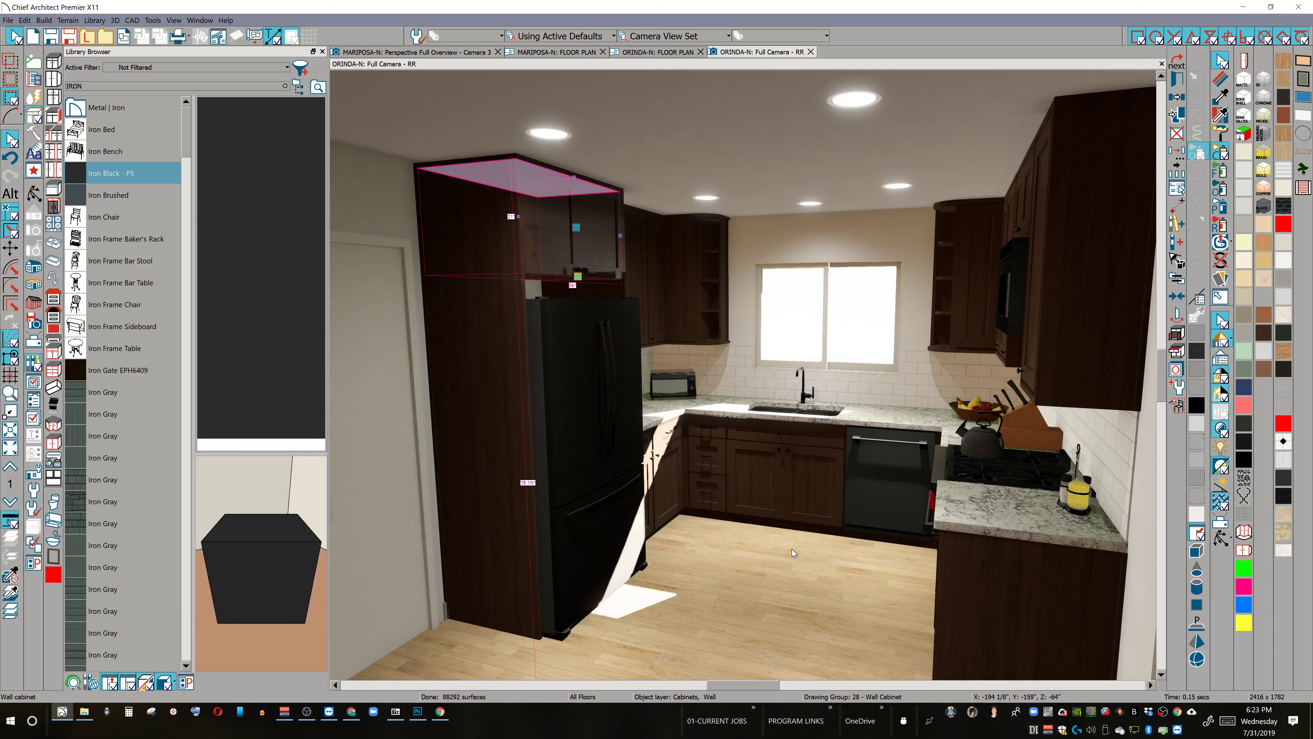
left_click(792, 550)
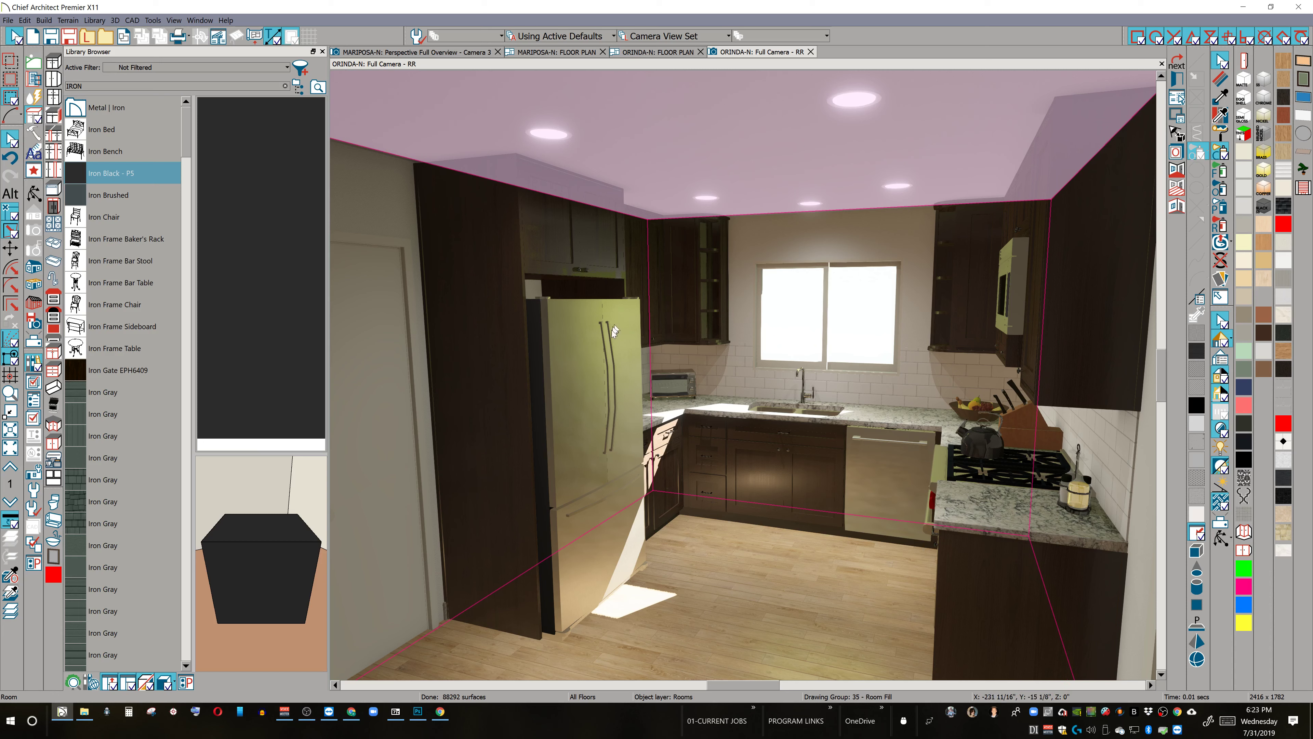
Step: Export the kitchen as a 3DS model named TEST into the TEST folder, with texture names truncated to 8.3 format
left_click(8, 20)
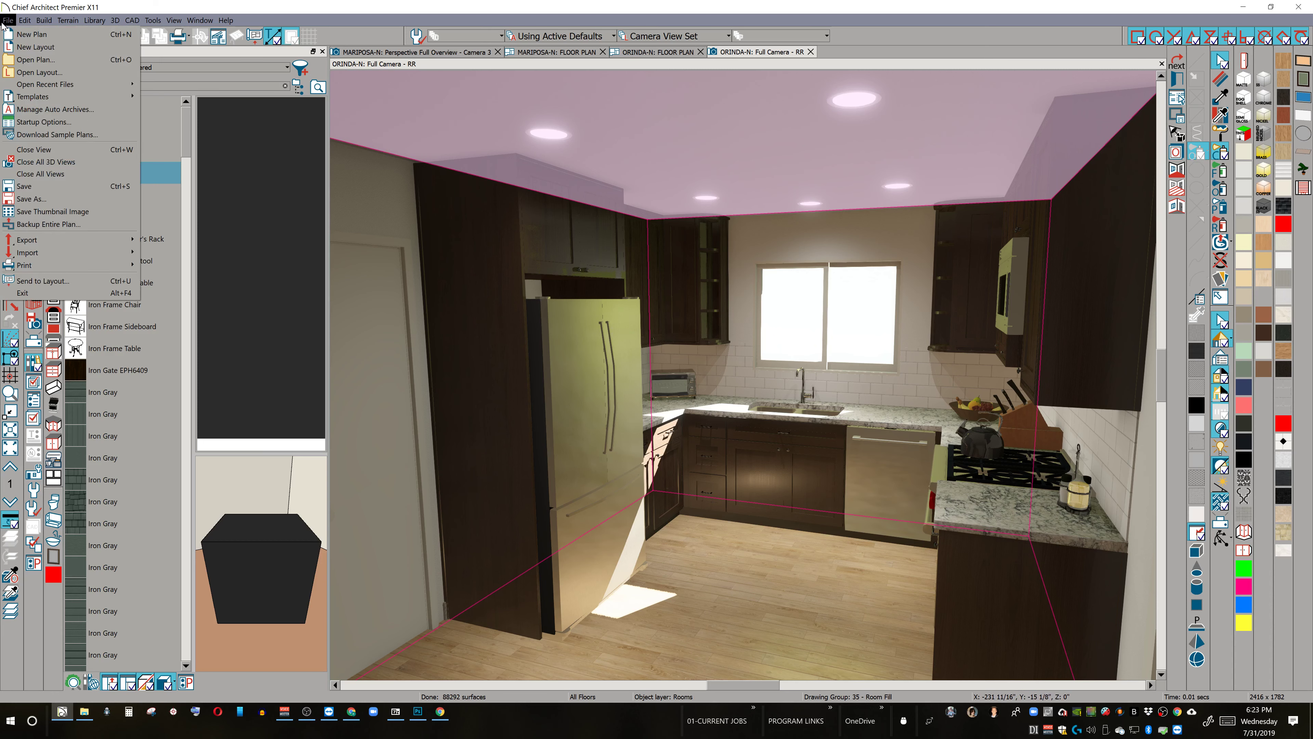
mouse_move(49, 247)
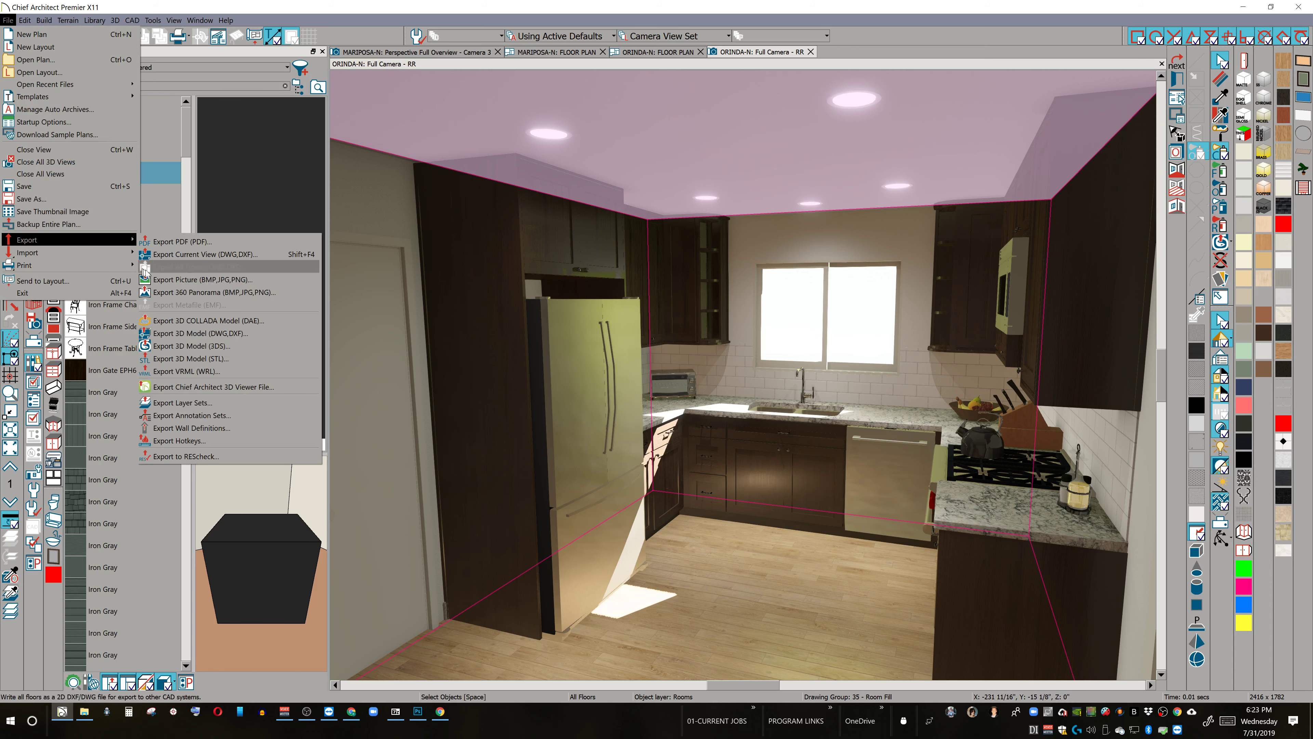
left_click(208, 346)
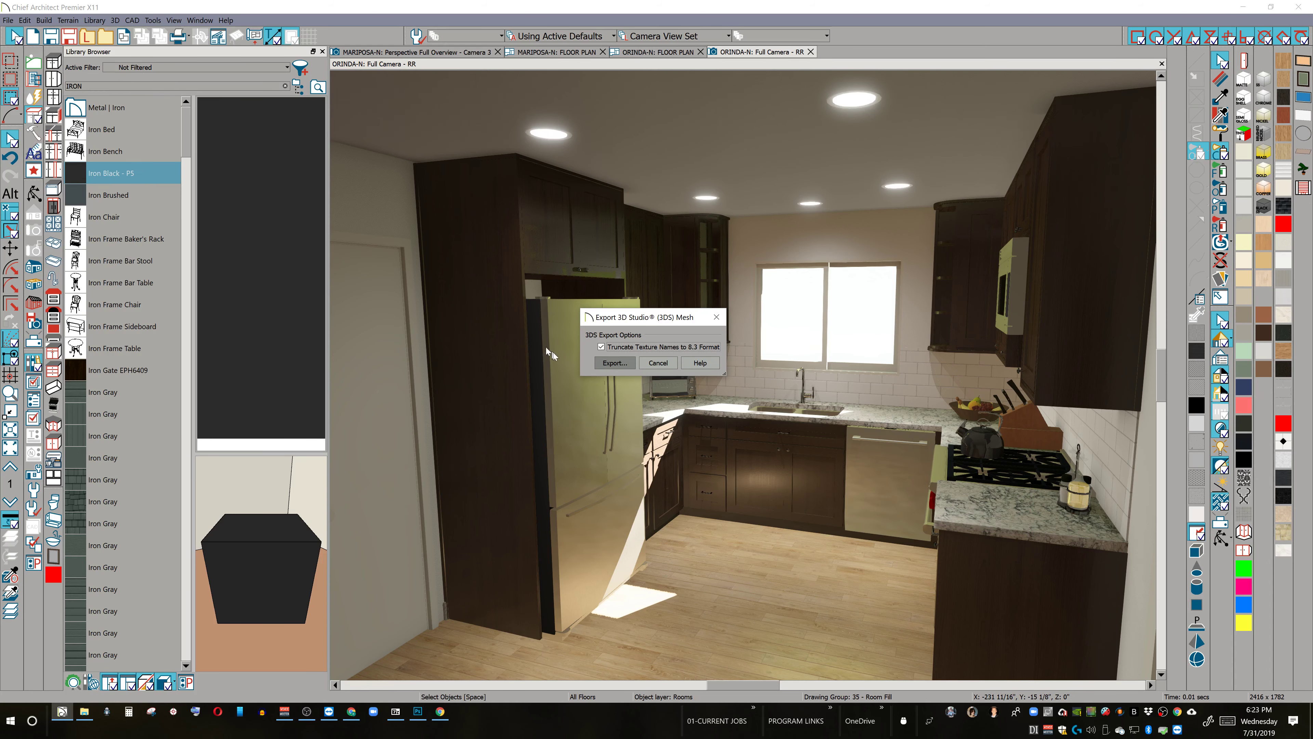
left_click(614, 364)
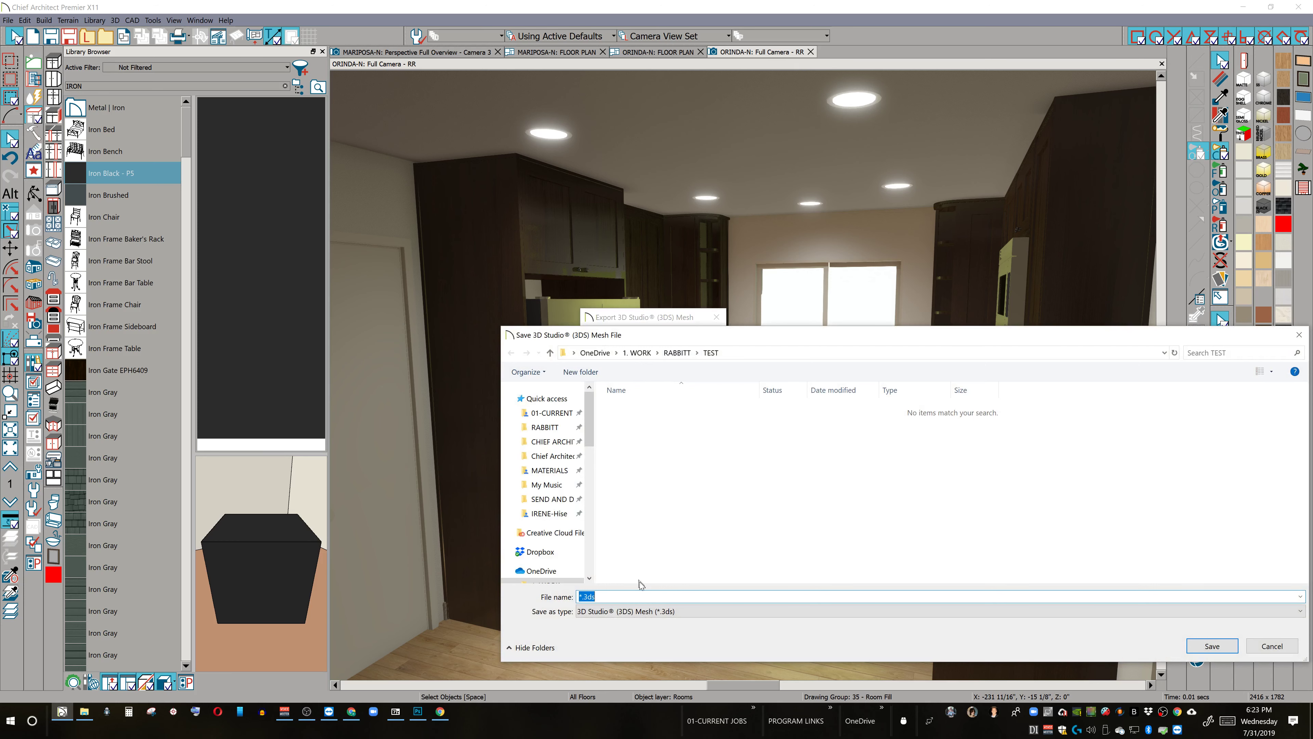
type("TEST")
left_click(1233, 646)
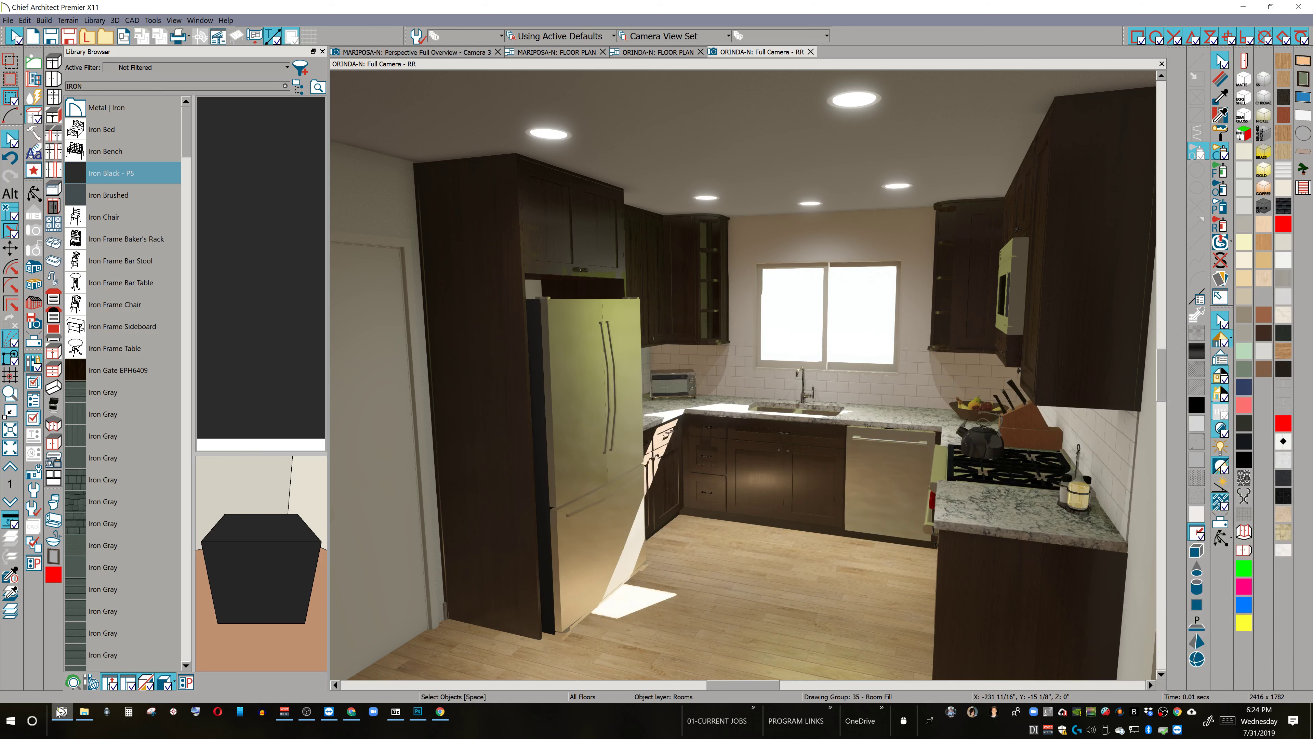
Step: Launch Thea Studio
mouse_move(83, 725)
key("super")
type("THEA")
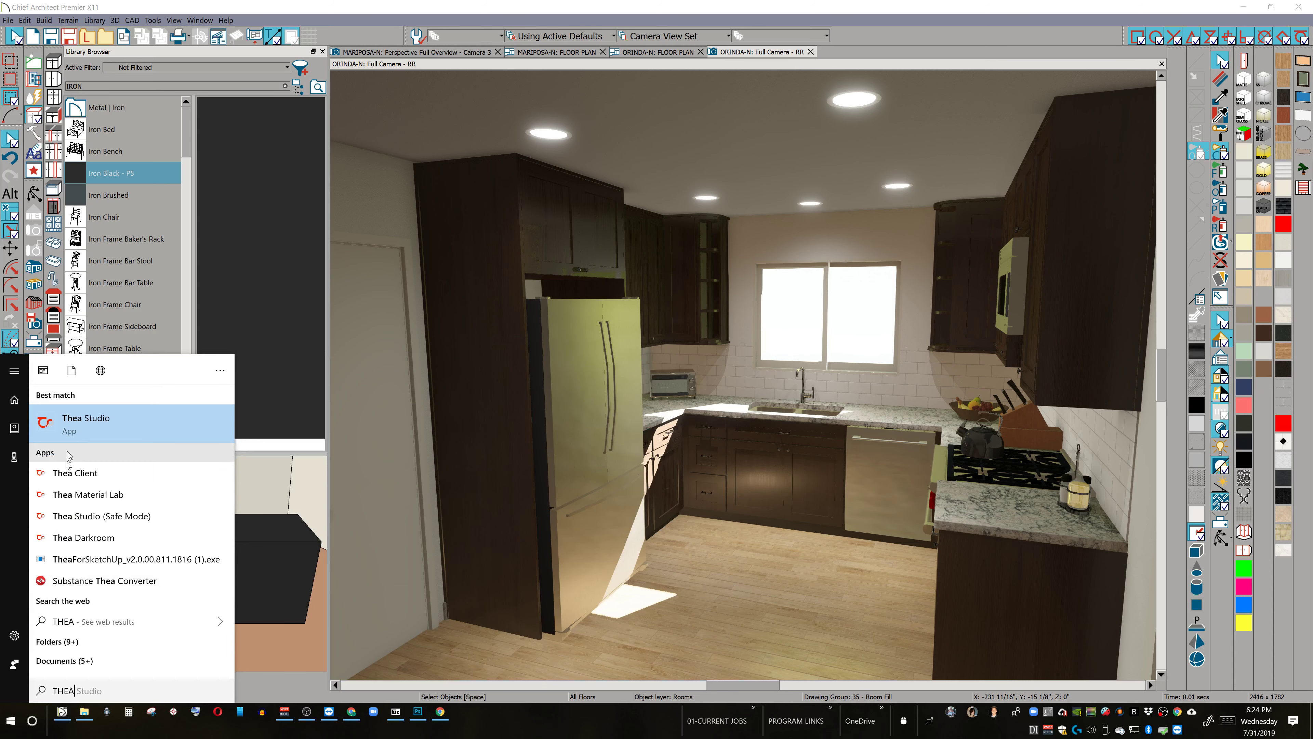
left_click(74, 437)
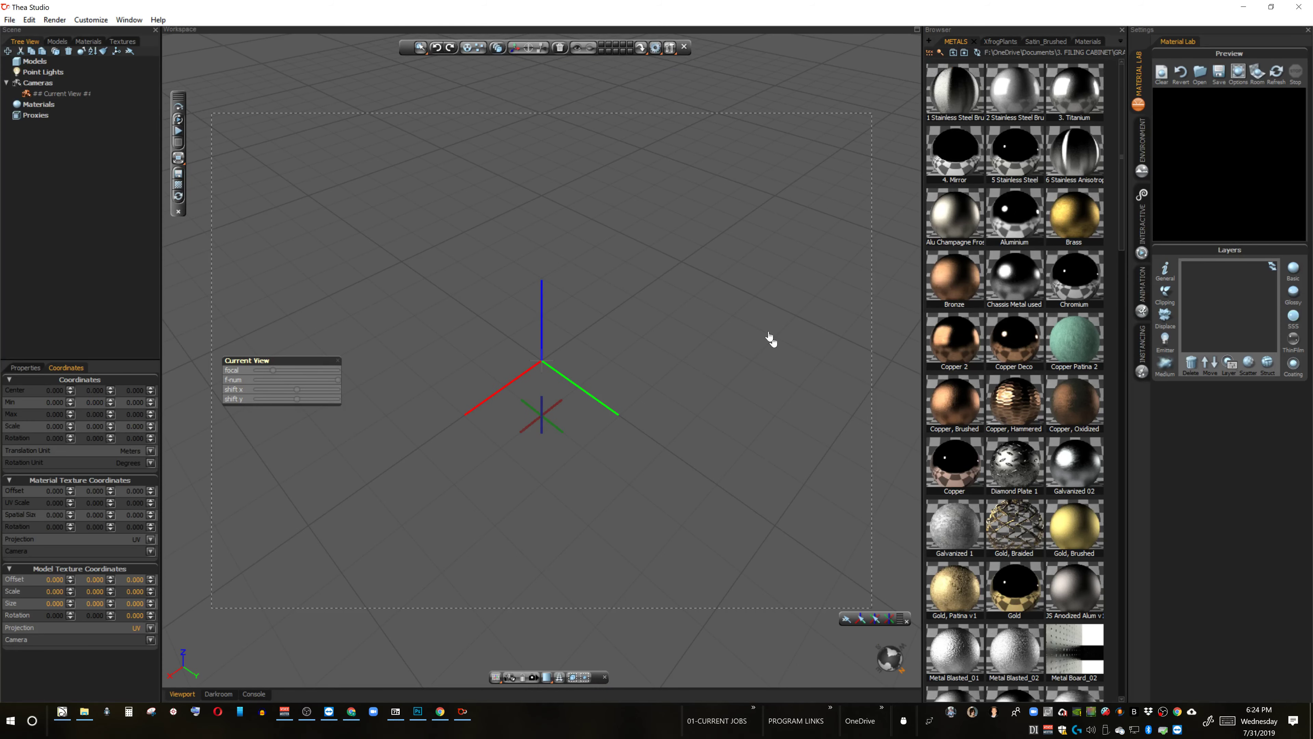
Step: Open TEST.3ds from the TEST folder inside RABBITT, importing it at a scale of 0.0254
left_click(17, 20)
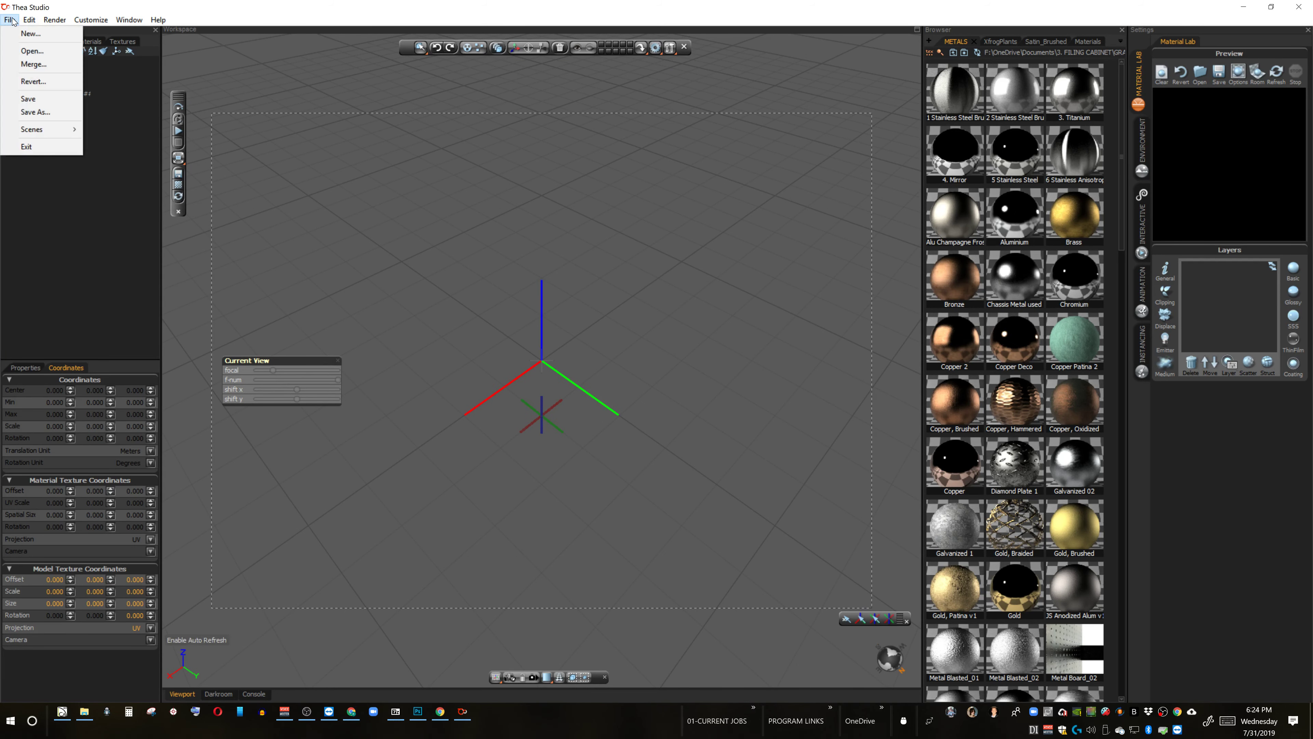
mouse_move(40, 130)
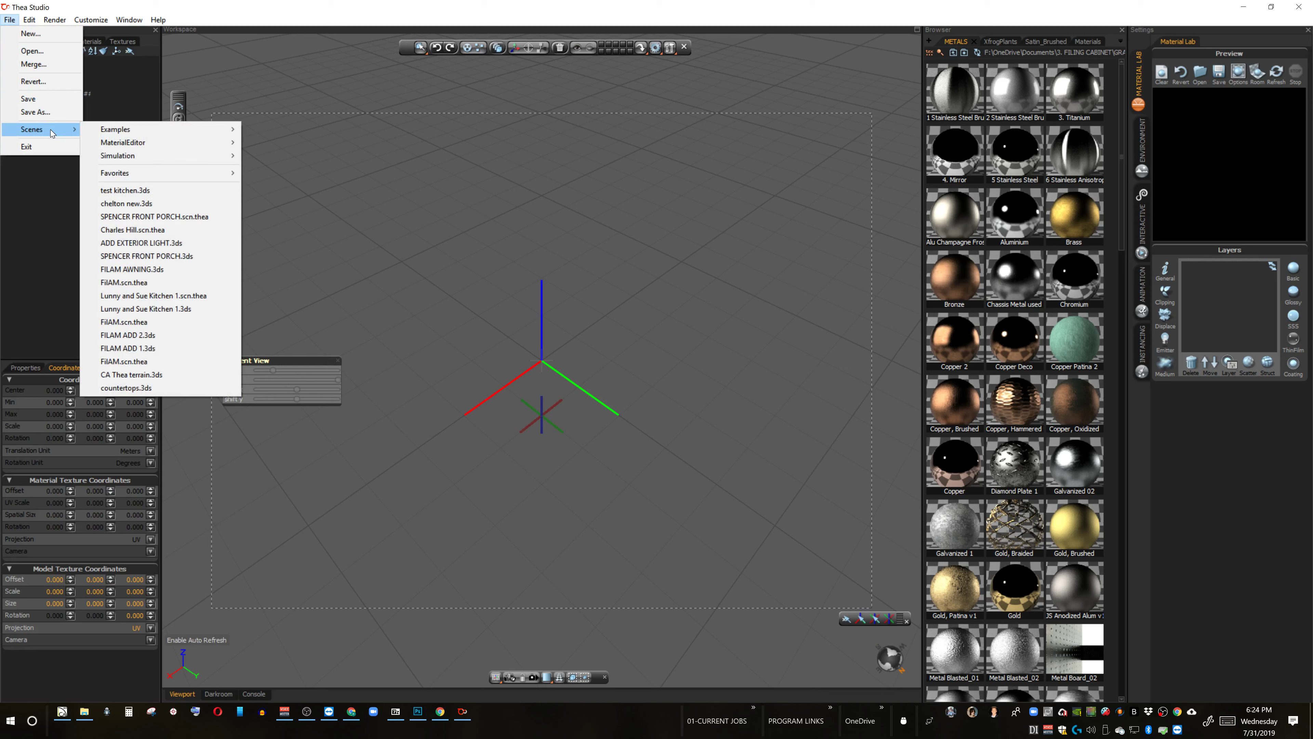
left_click(29, 51)
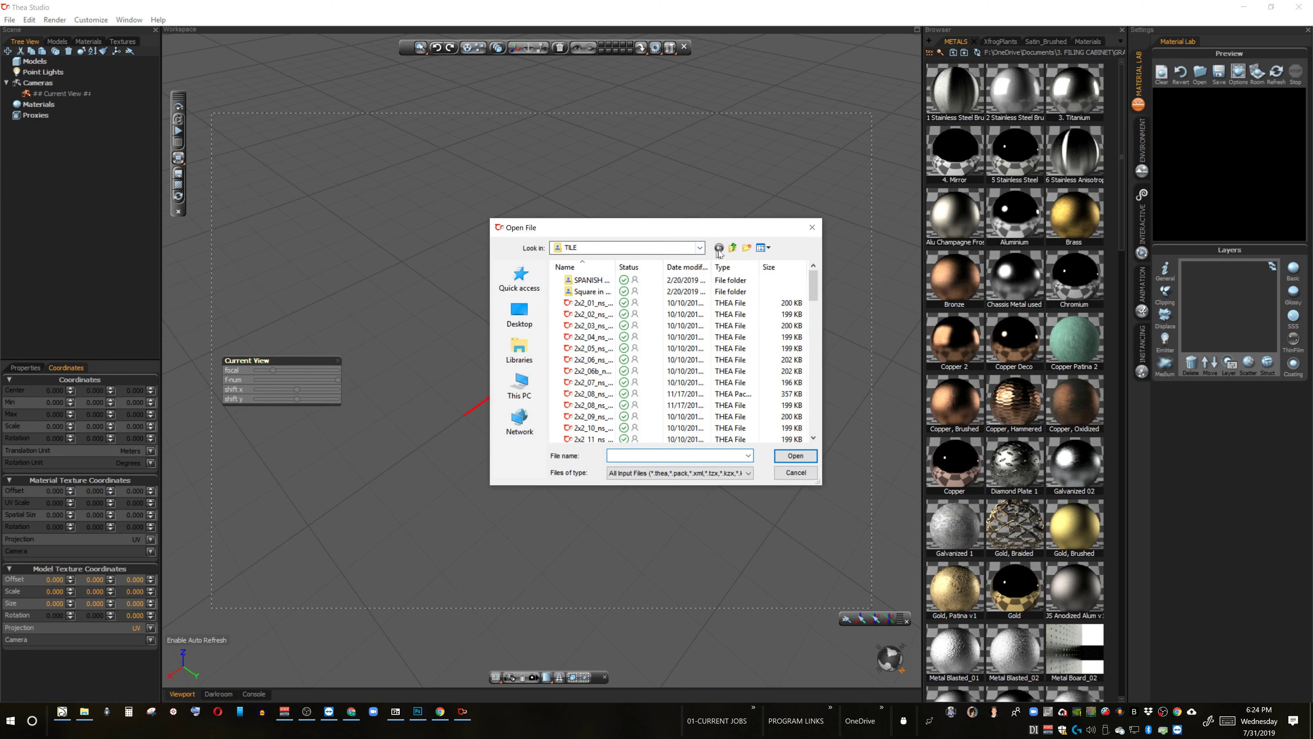
left_click(519, 279)
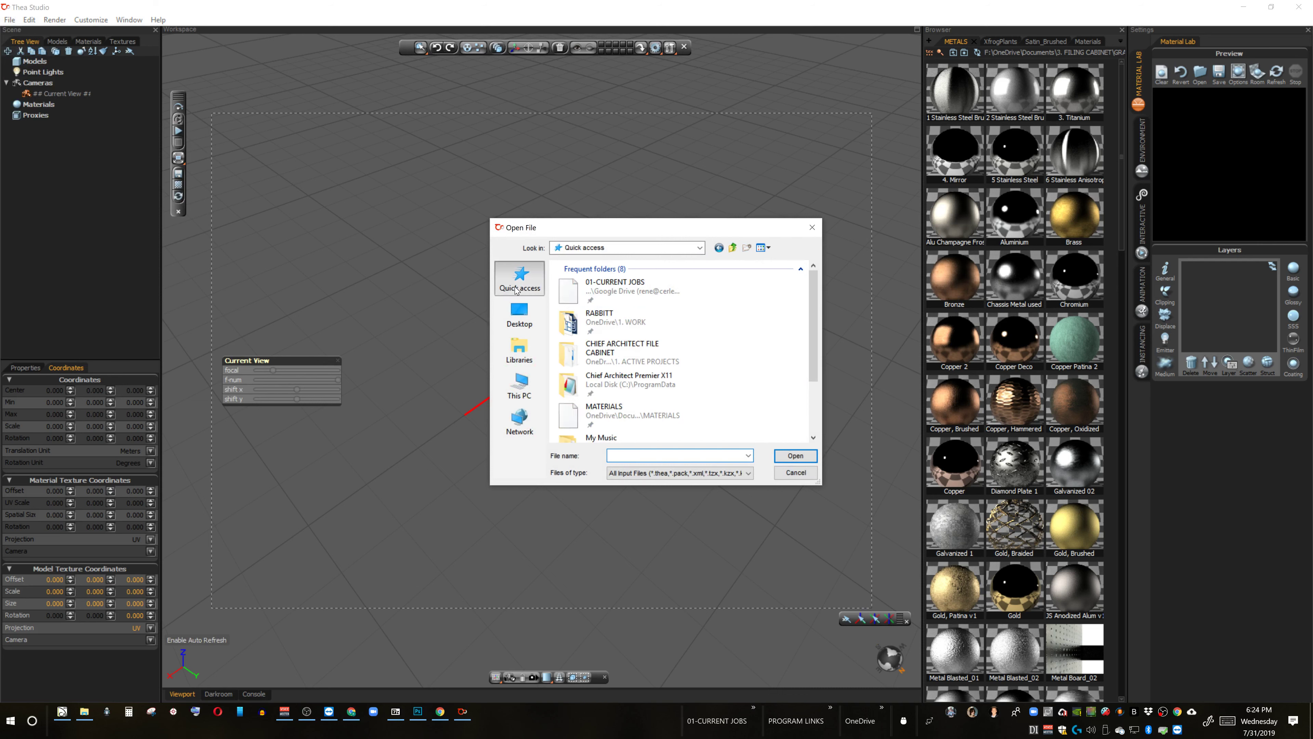
double_click(601, 323)
double_click(586, 323)
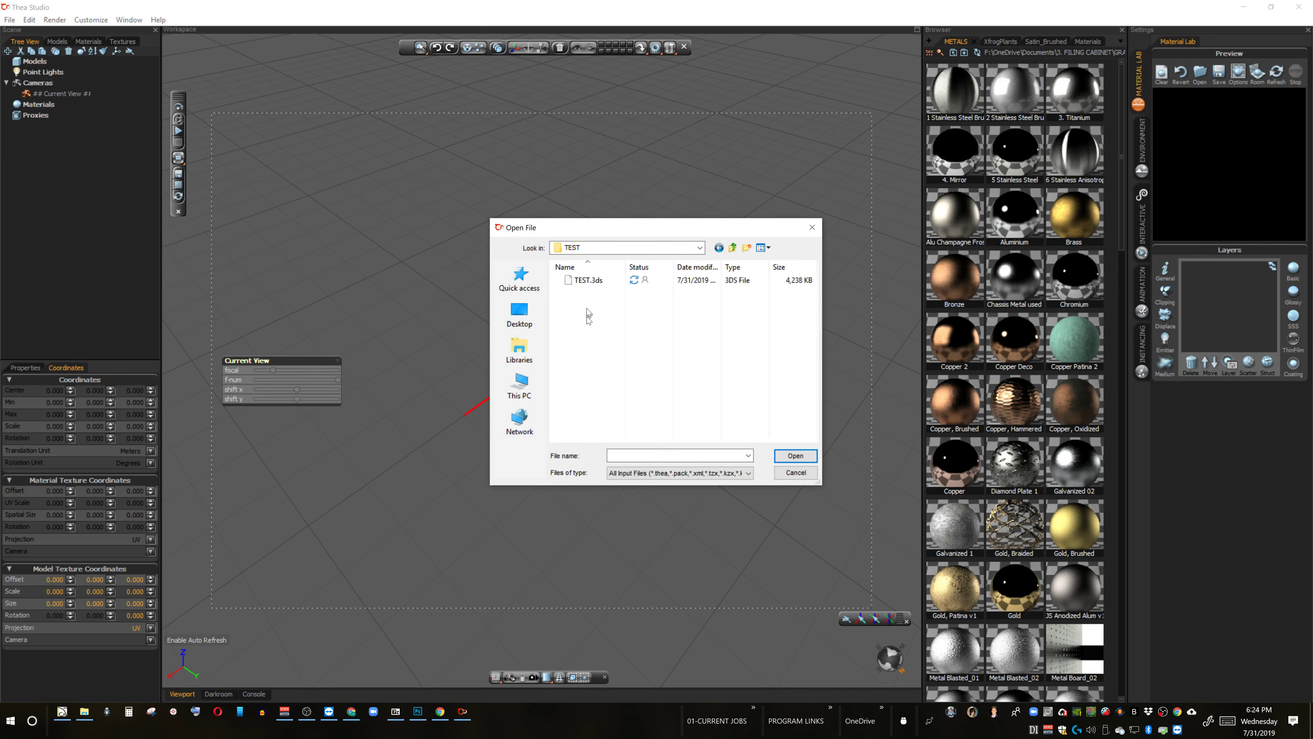
double_click(584, 282)
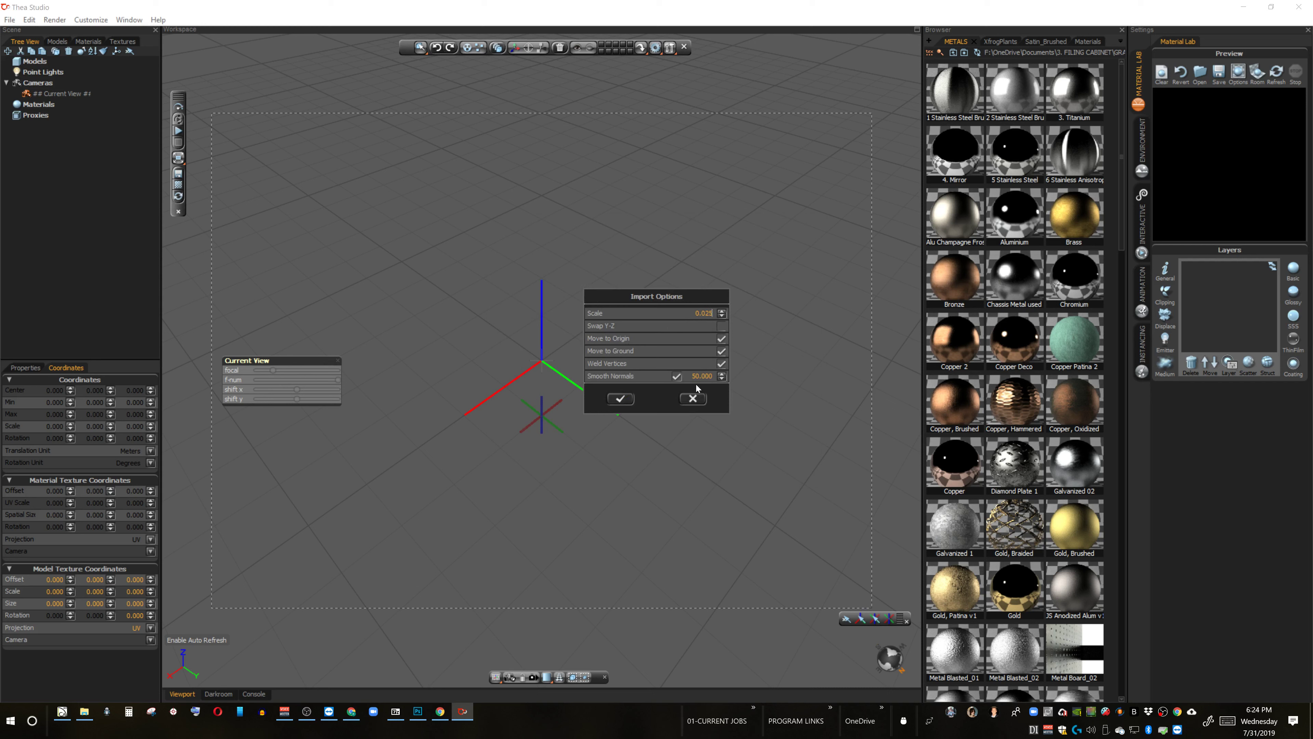
type("4")
left_click(621, 399)
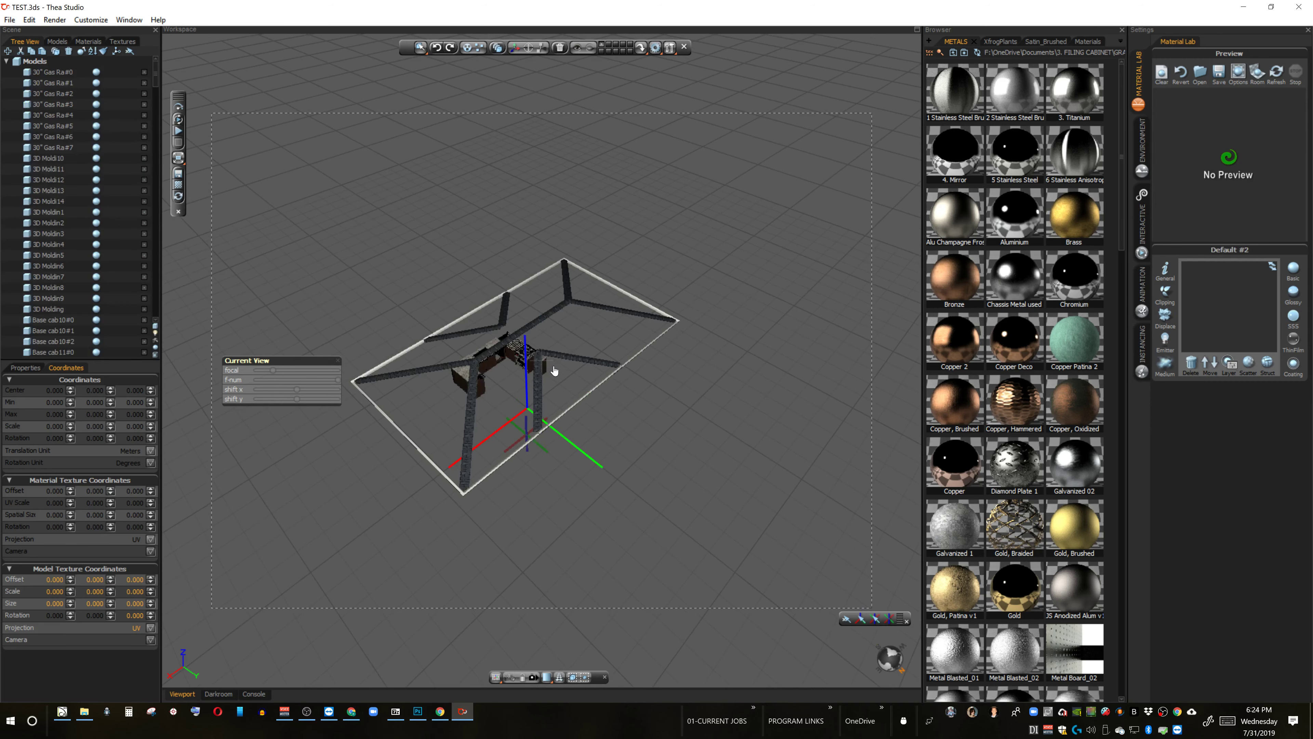
Step: Place the current view inside the kitchen, facing the window wall with the refrigerator and range in frame
scroll(521, 398, "up", 5)
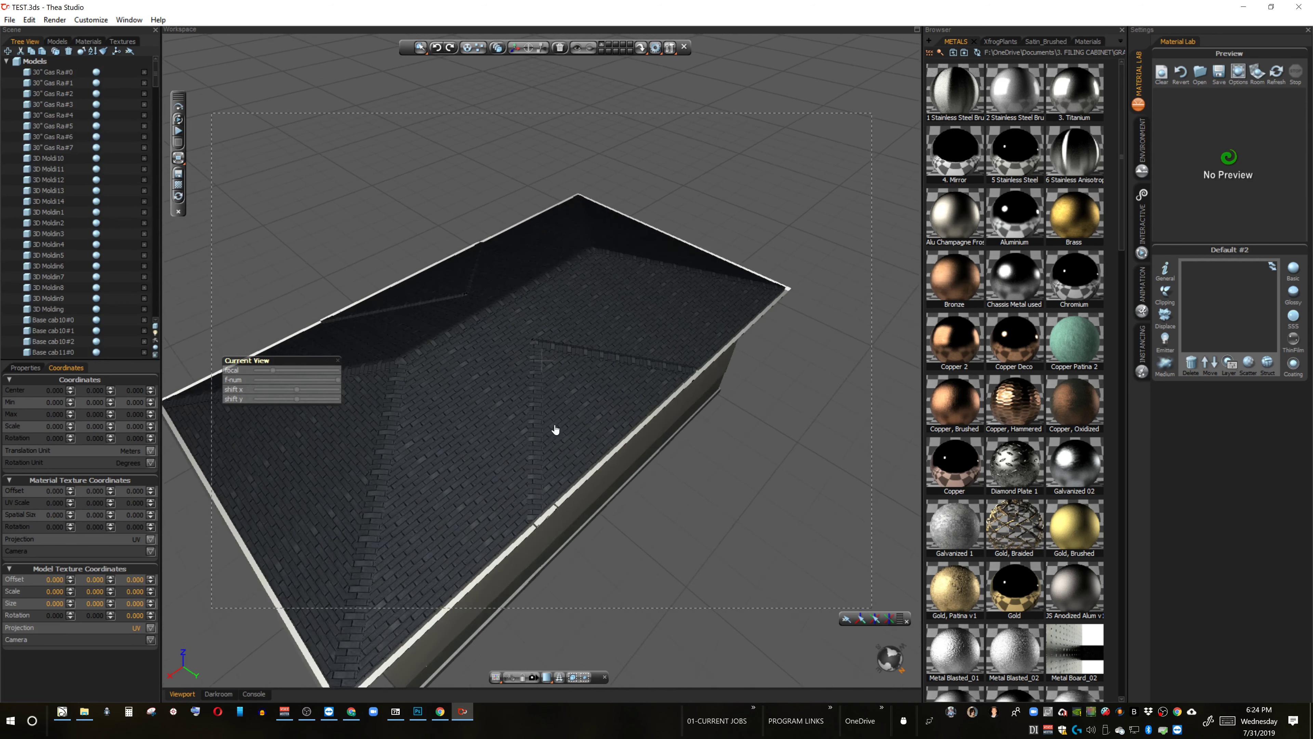
scroll(556, 429, "up", 8)
scroll(569, 469, "up", 8)
scroll(725, 434, "up", 8)
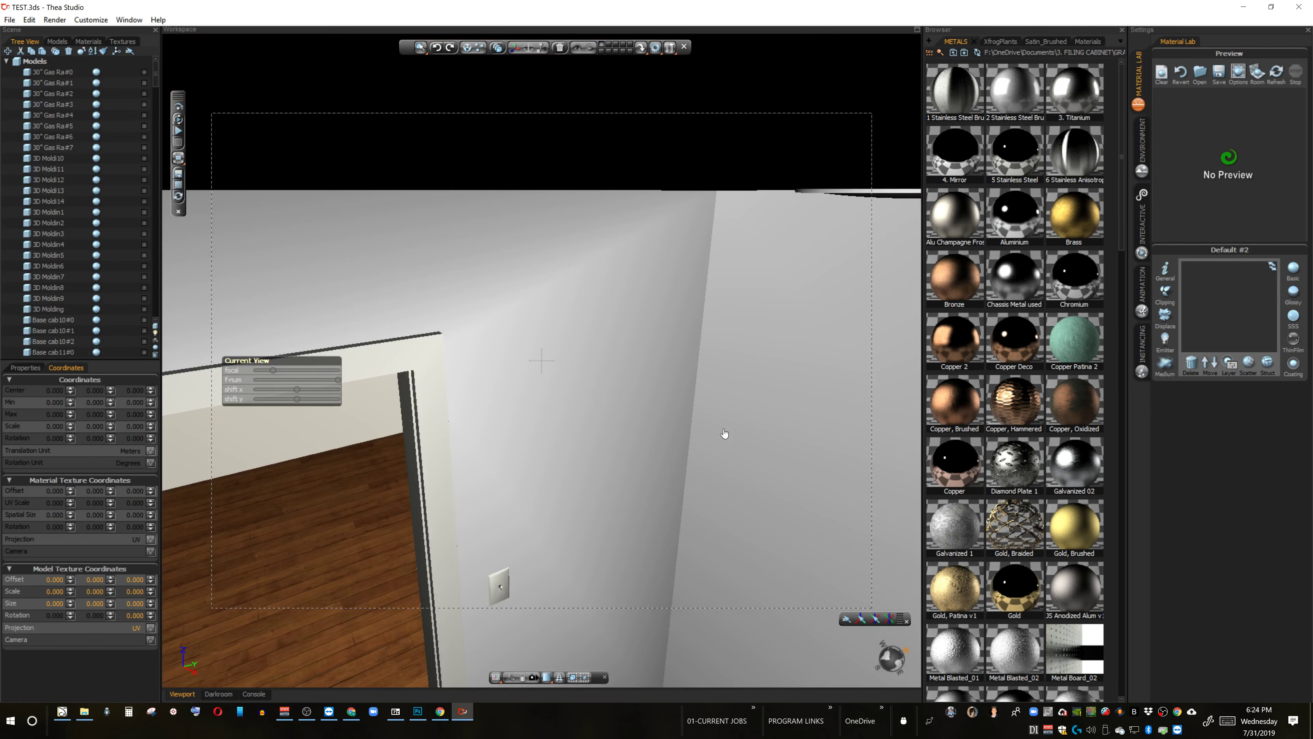
middle_click_drag(733, 302, 648, 399)
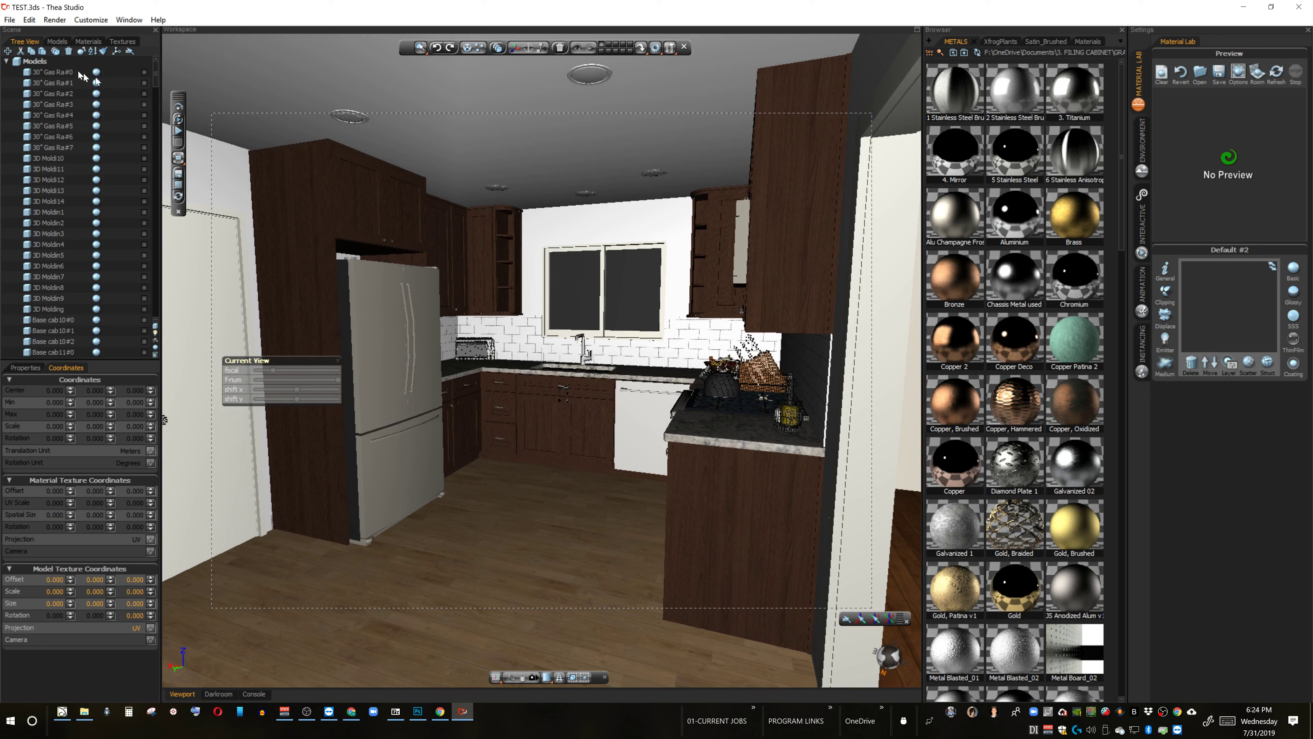
Step: Set the Current View camera's resolution to 1024x768
left_click(7, 62)
left_click(50, 95)
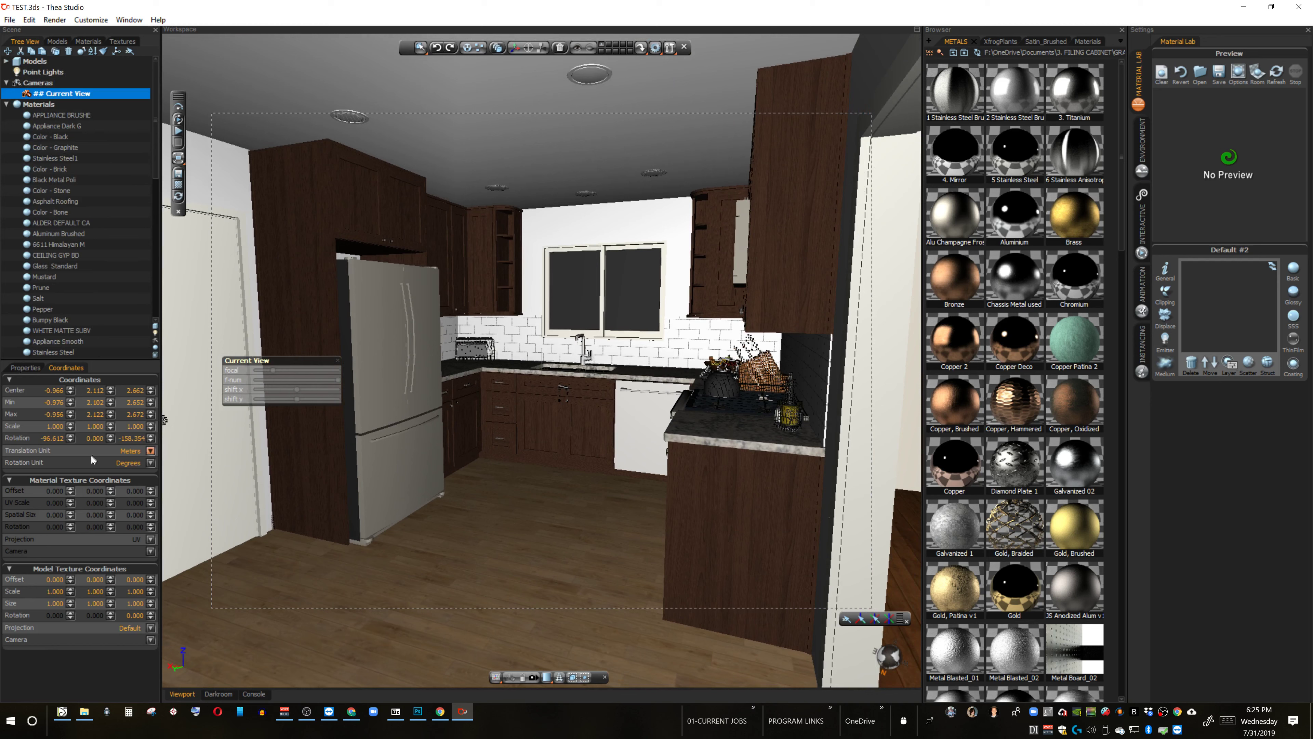
left_click(26, 367)
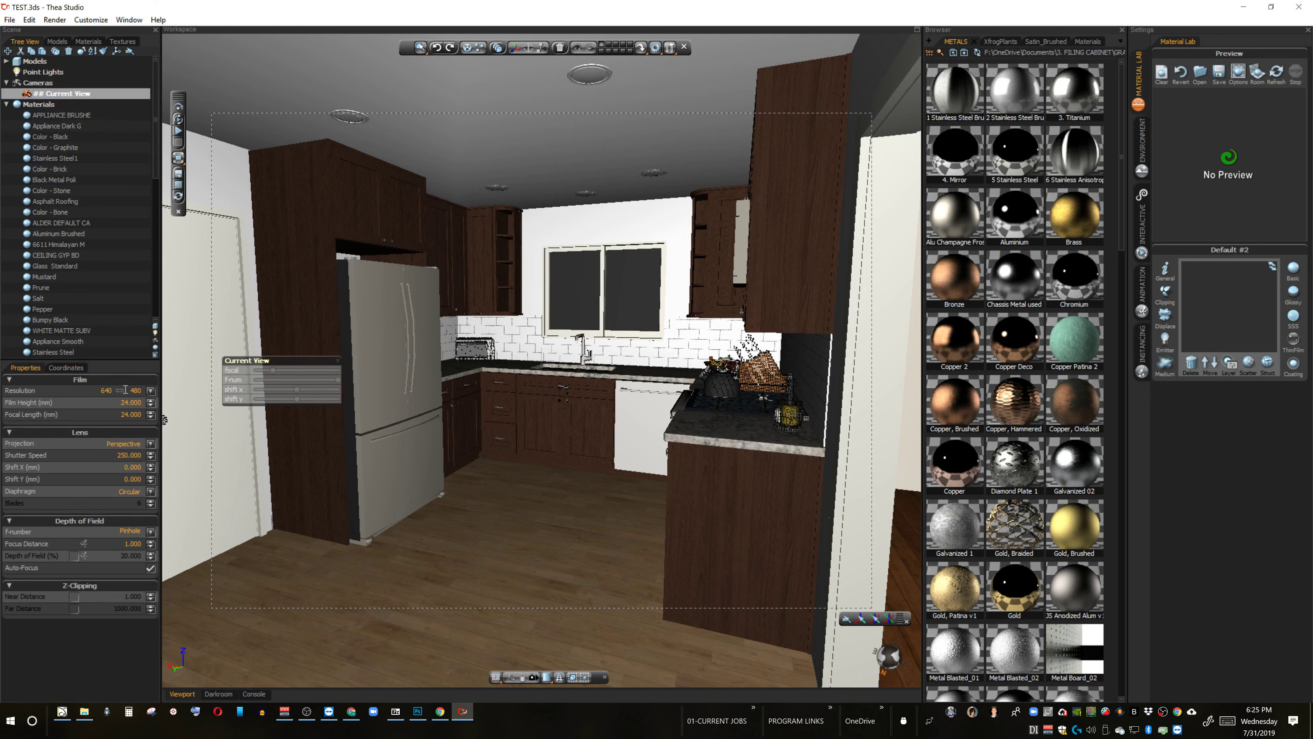
left_click(150, 391)
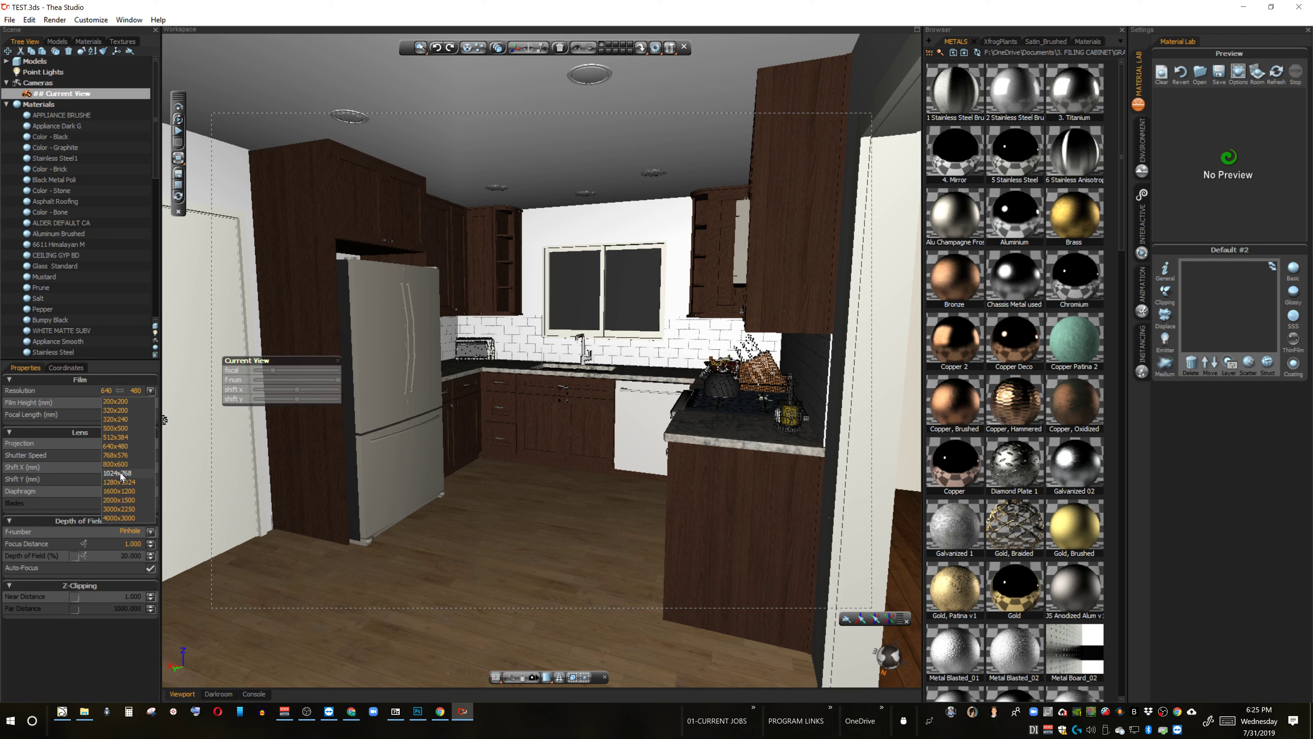
left_click(118, 473)
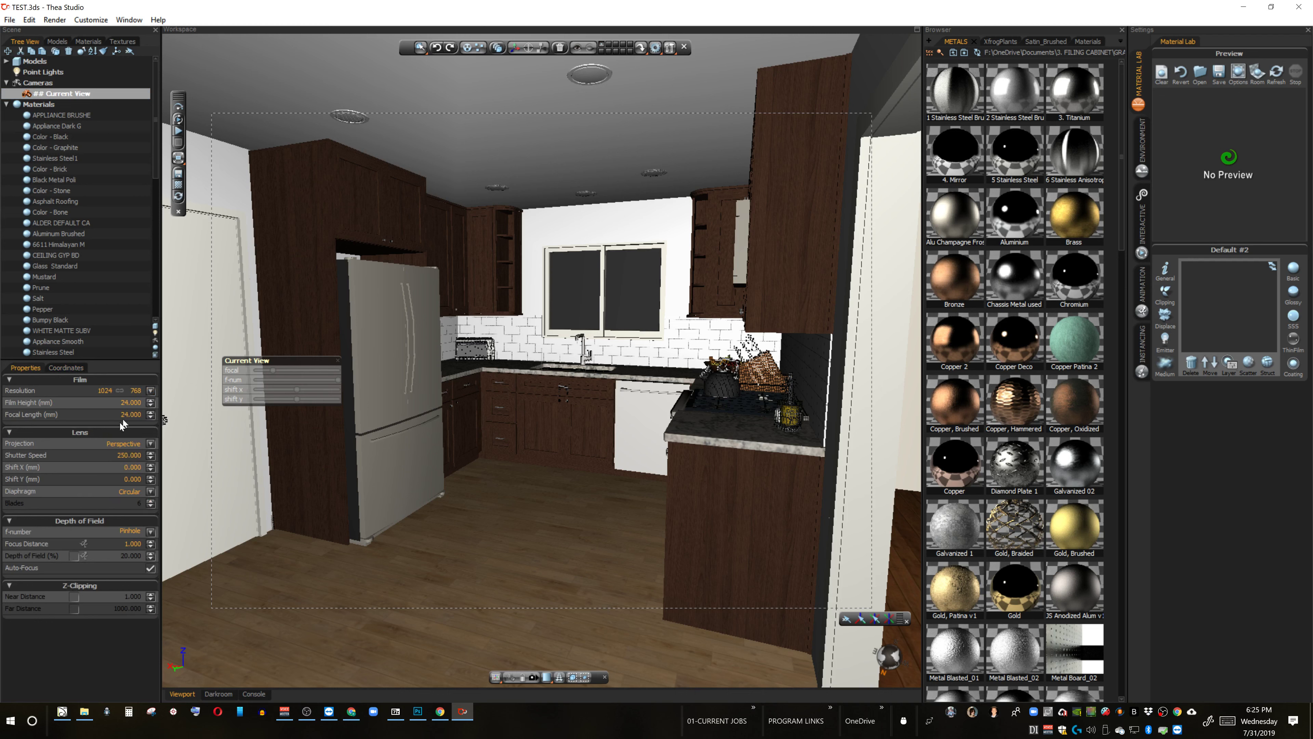
Step: Set the camera's film height and focal length to 35 mm each, keeping the perspective projection
double_click(127, 400)
type("35")
key("Tab")
type("3")
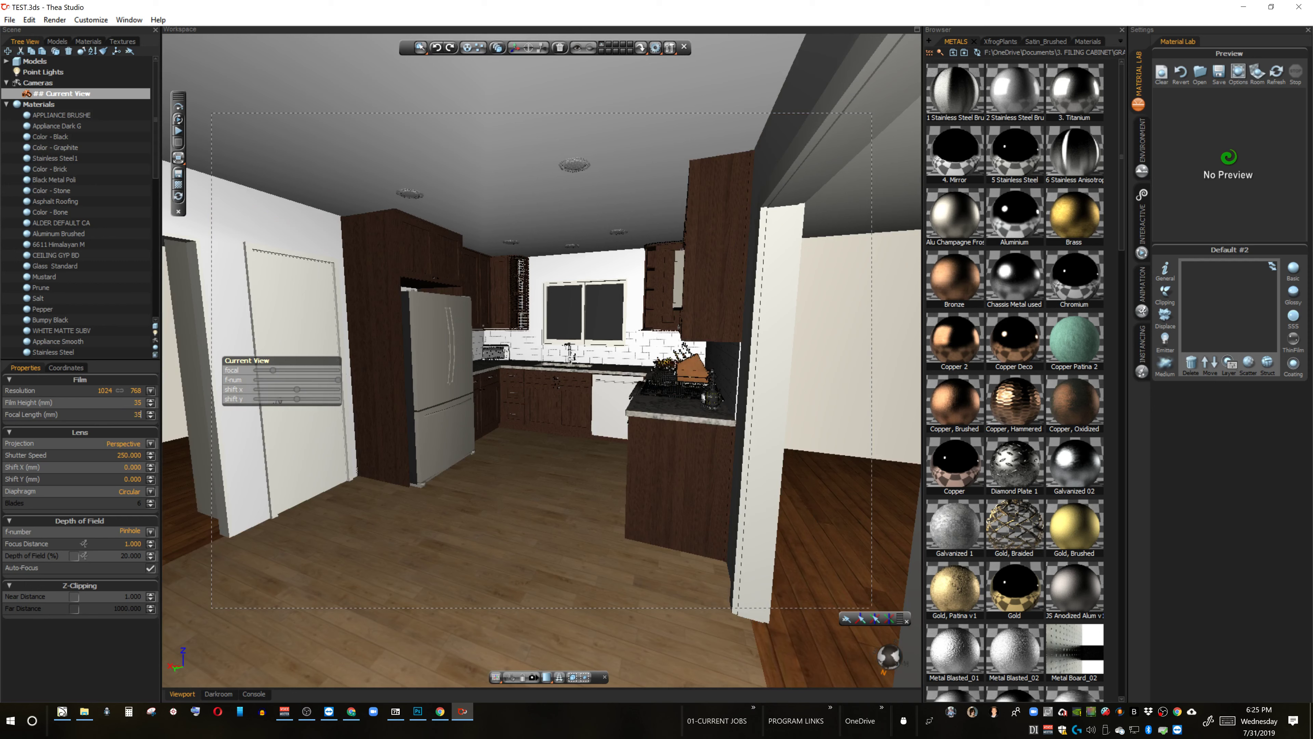
left_click(84, 444)
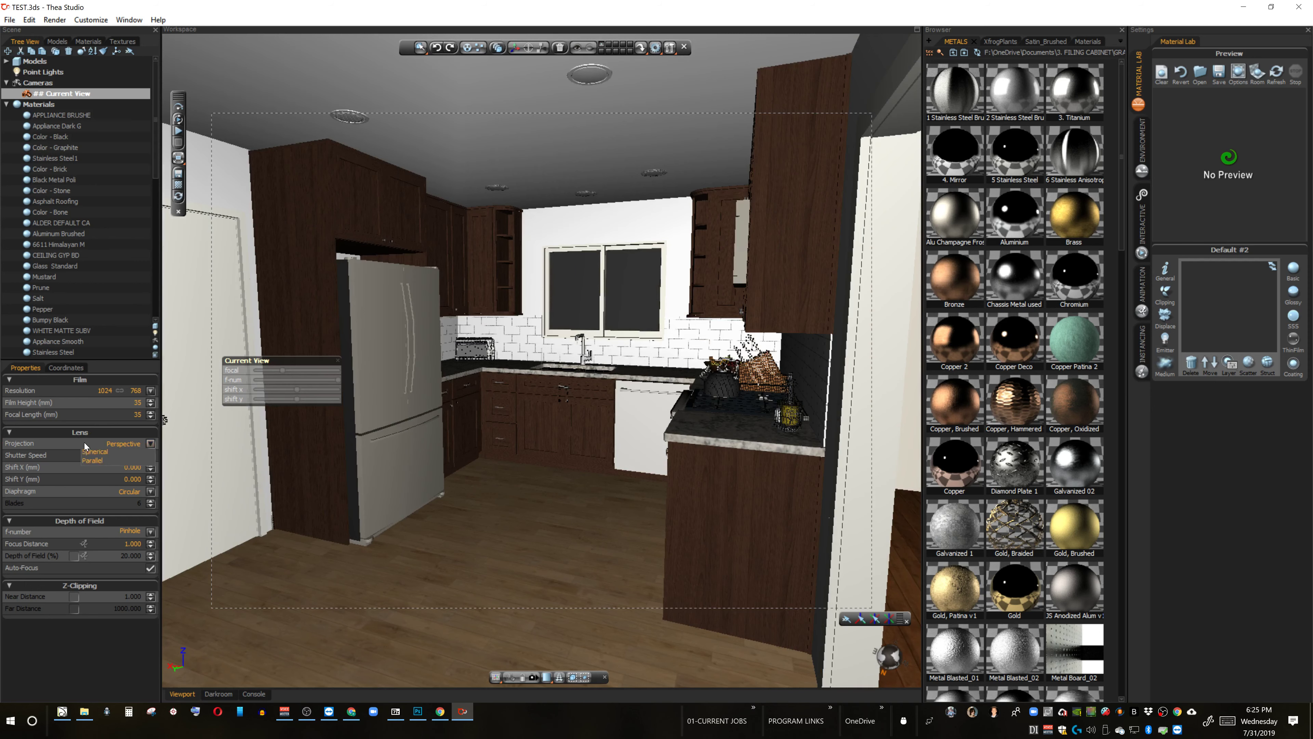
left_click(85, 444)
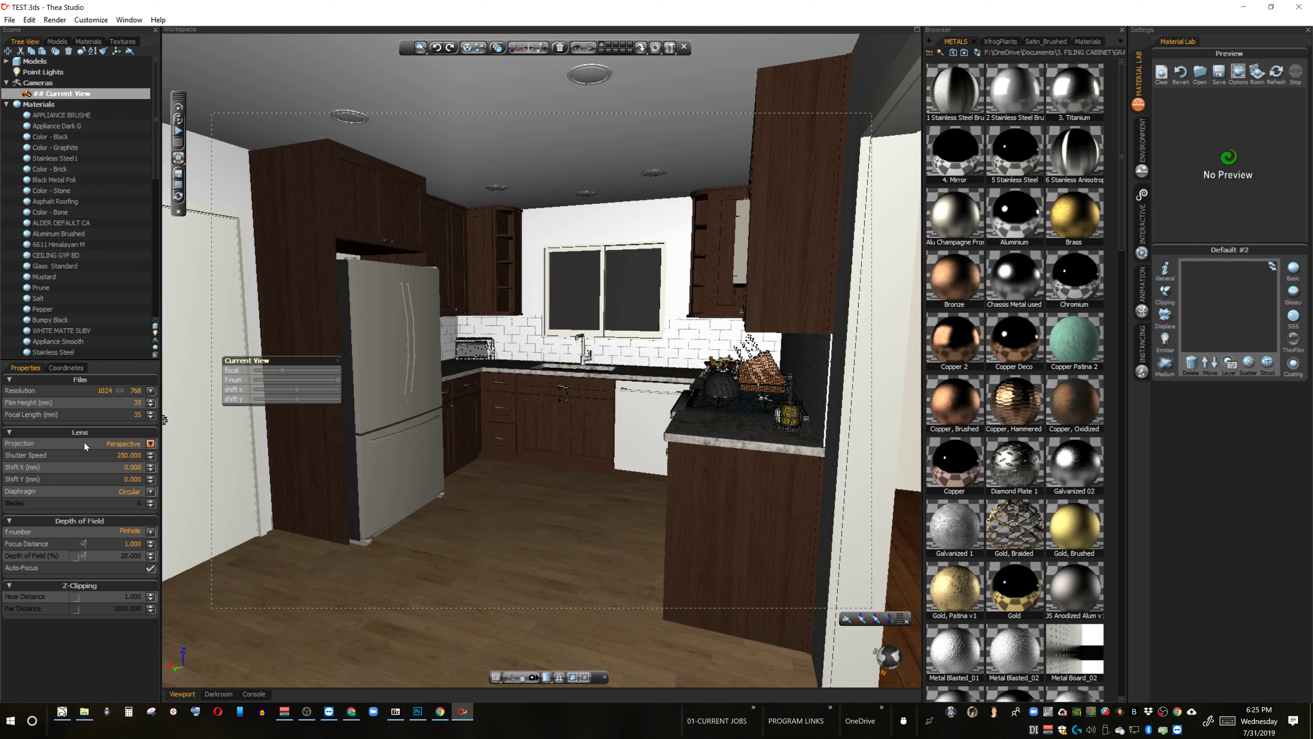
Step: Set the camera's f-number to 1.4 in its depth of field settings
left_click(149, 533)
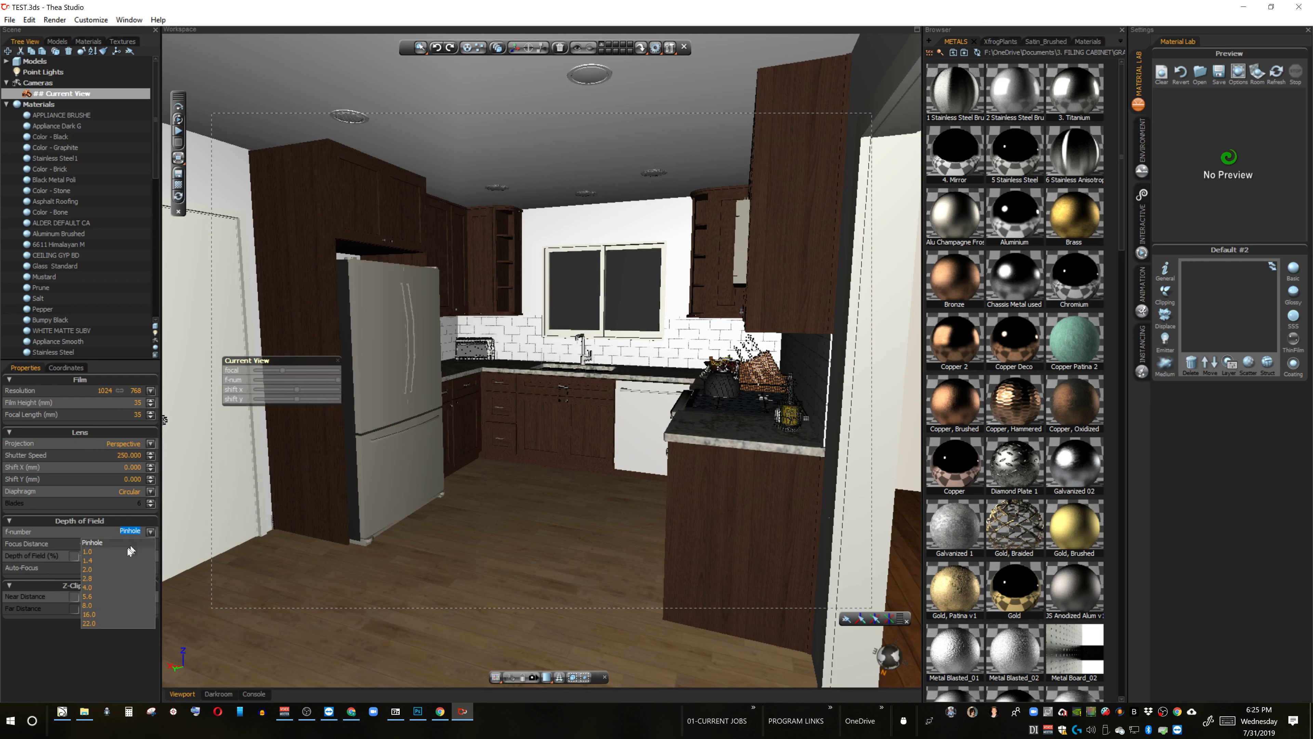
left_click(92, 561)
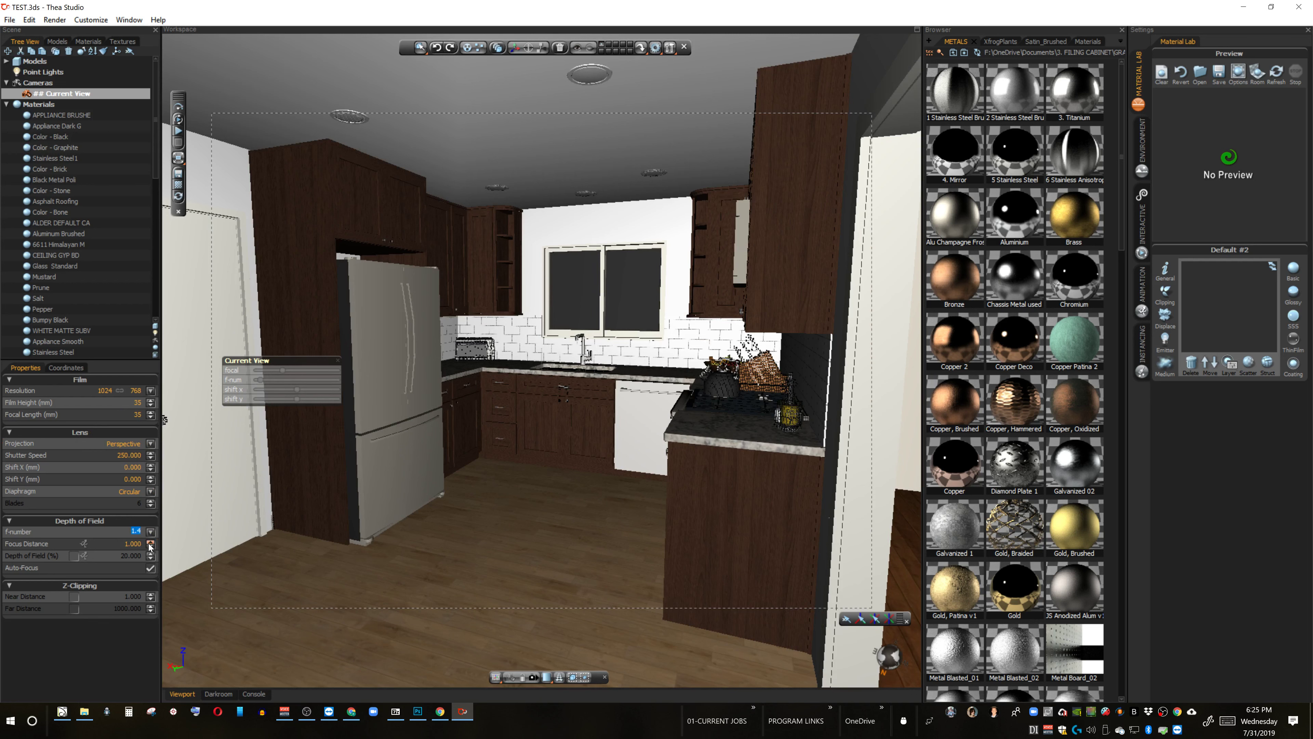
left_click(150, 541)
left_click(150, 542)
left_click(71, 560)
Step: Try to assign an IES file to the nearest ceiling light's emitter, loading 5.ies from the MATERIALS LIGHTS folder
left_click(592, 78)
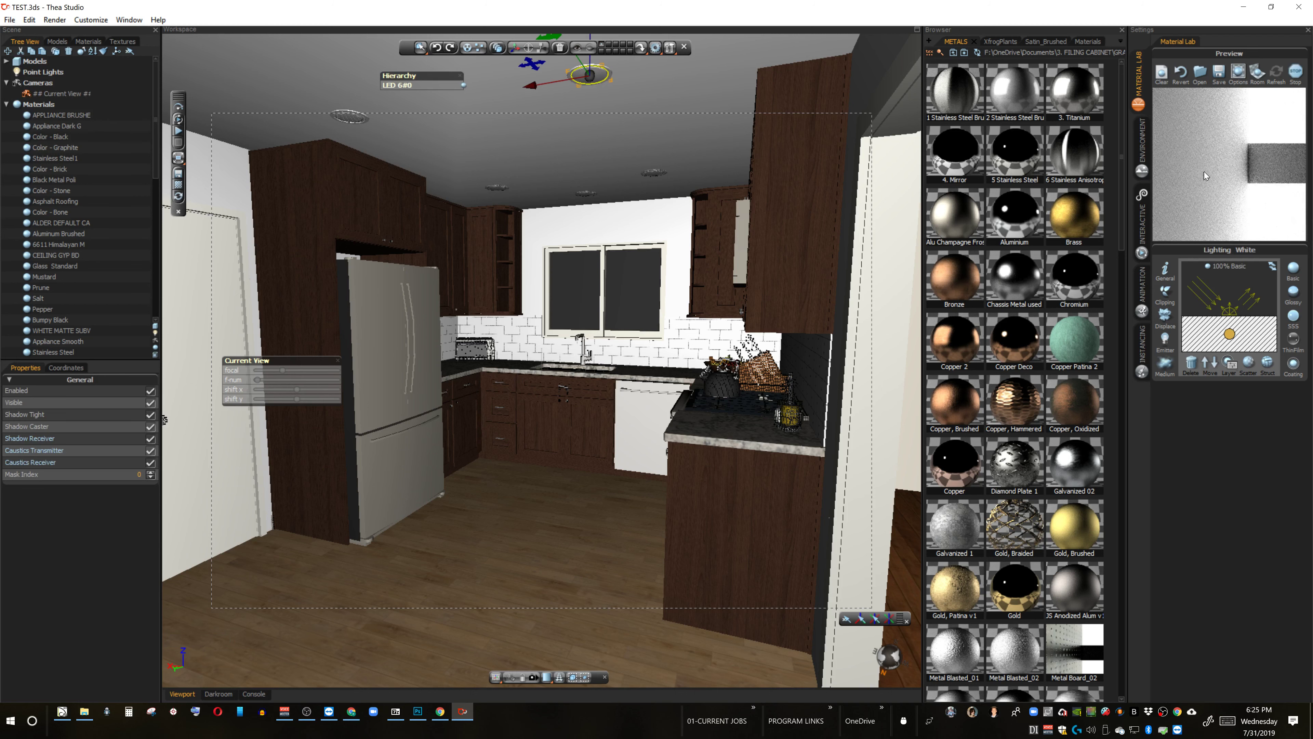
left_click(1170, 341)
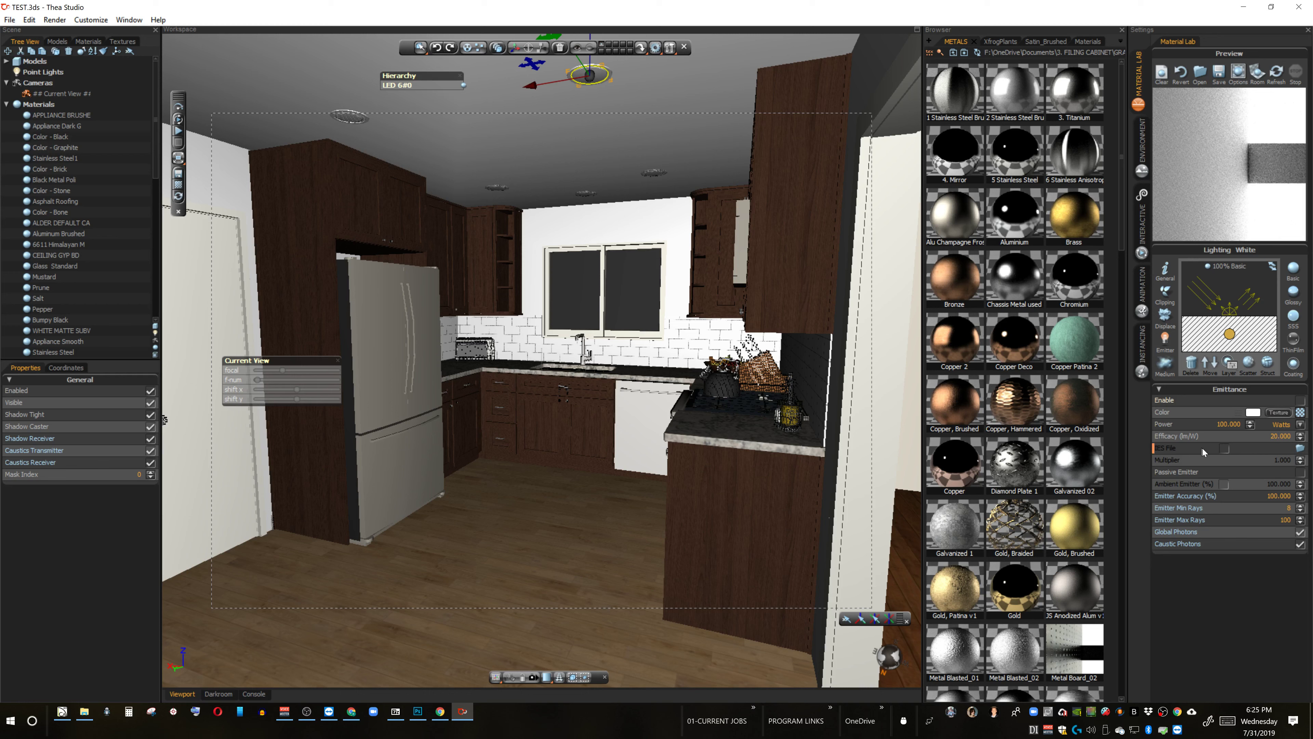
left_click(1225, 448)
left_click(1301, 448)
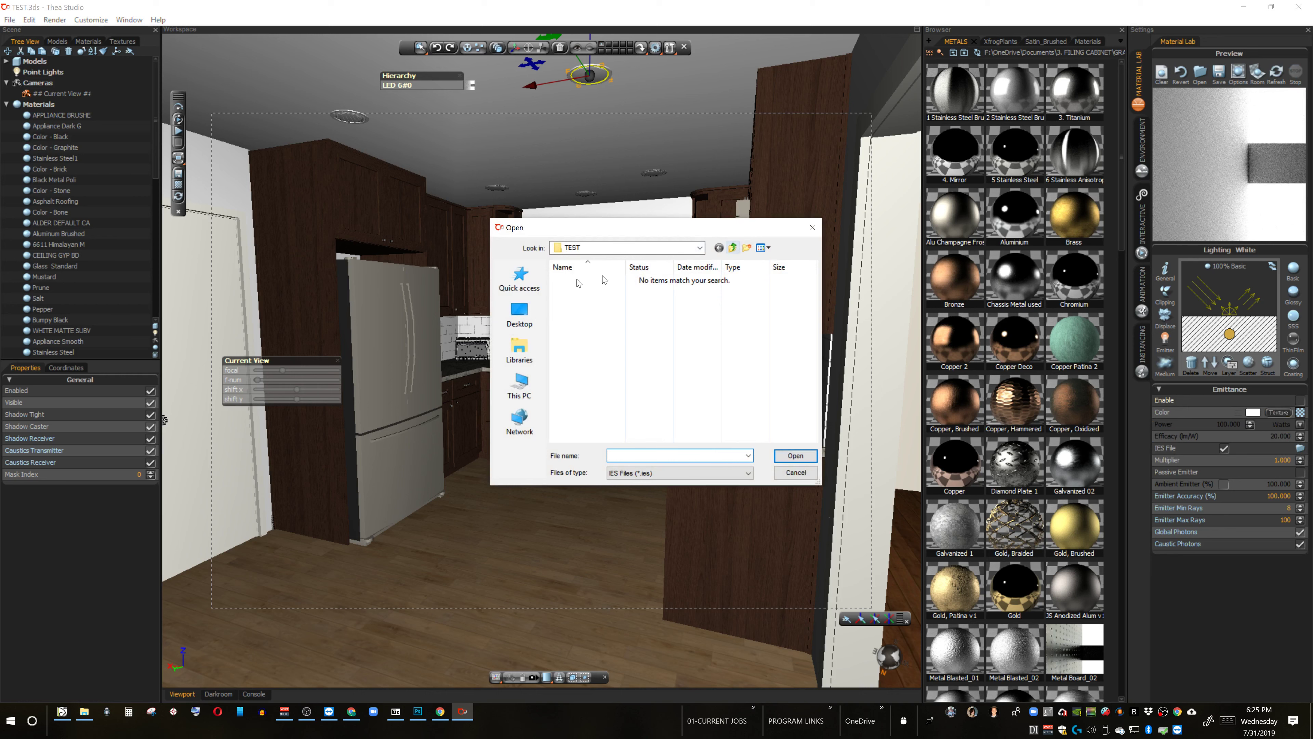
left_click(543, 267)
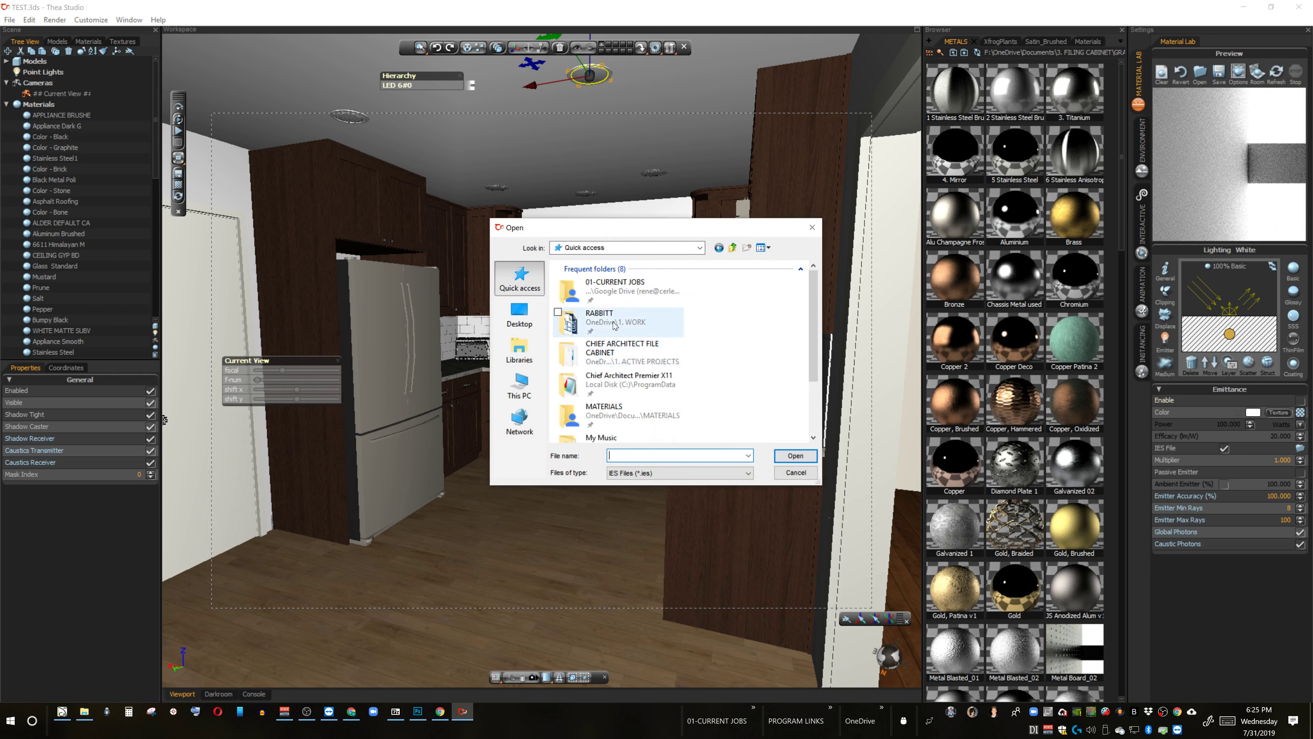
left_click(611, 408)
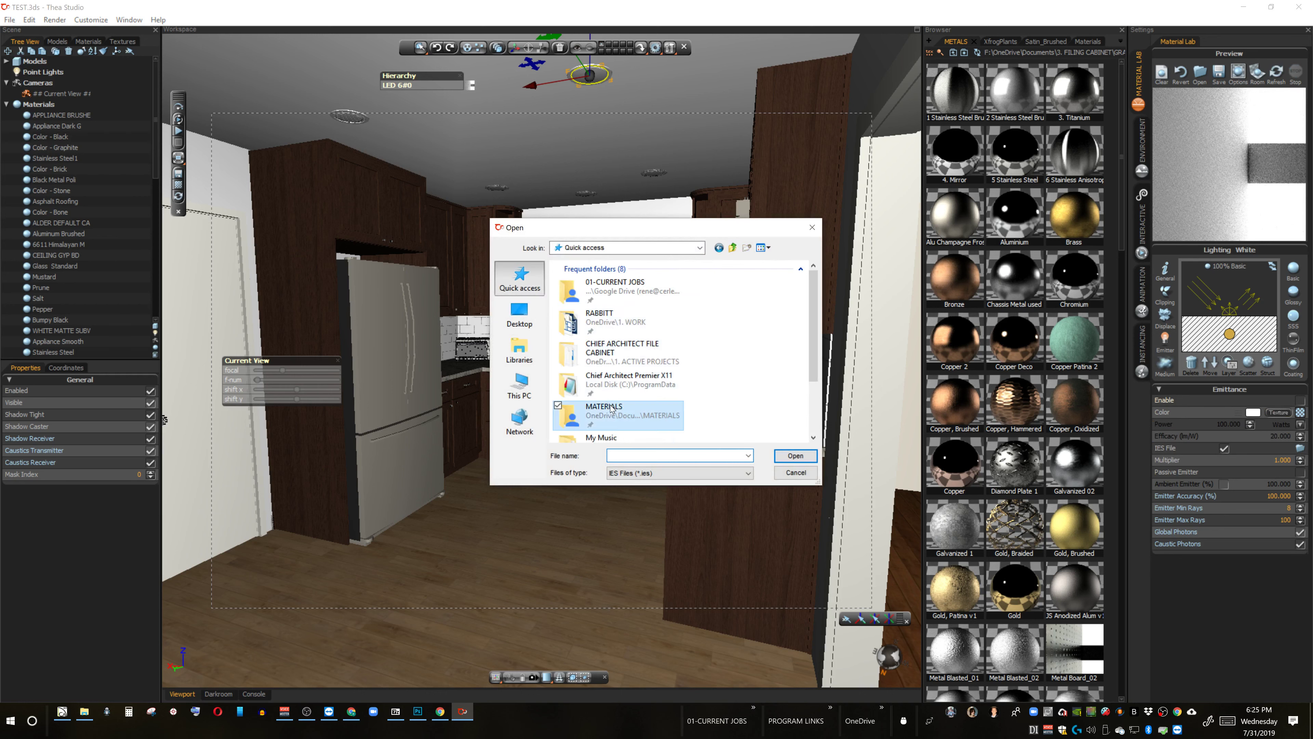
double_click(611, 409)
scroll(600, 336, "down", 3)
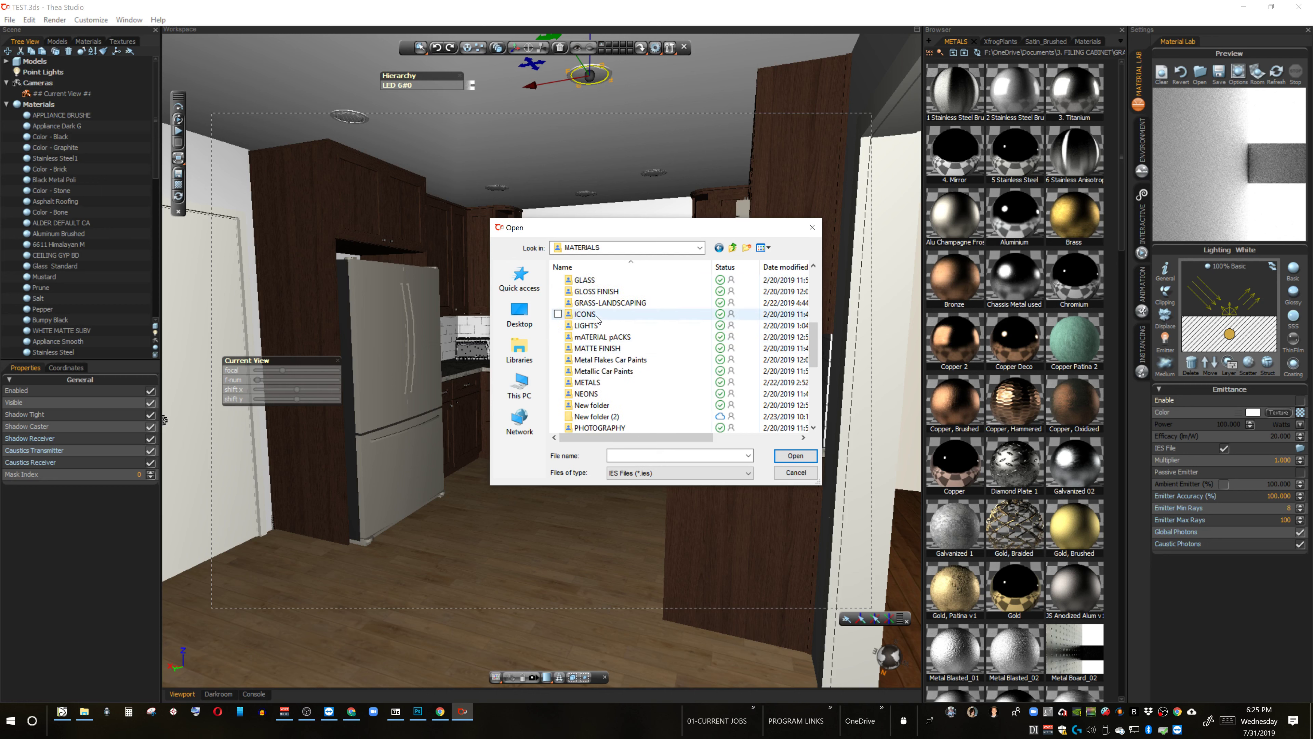
double_click(595, 325)
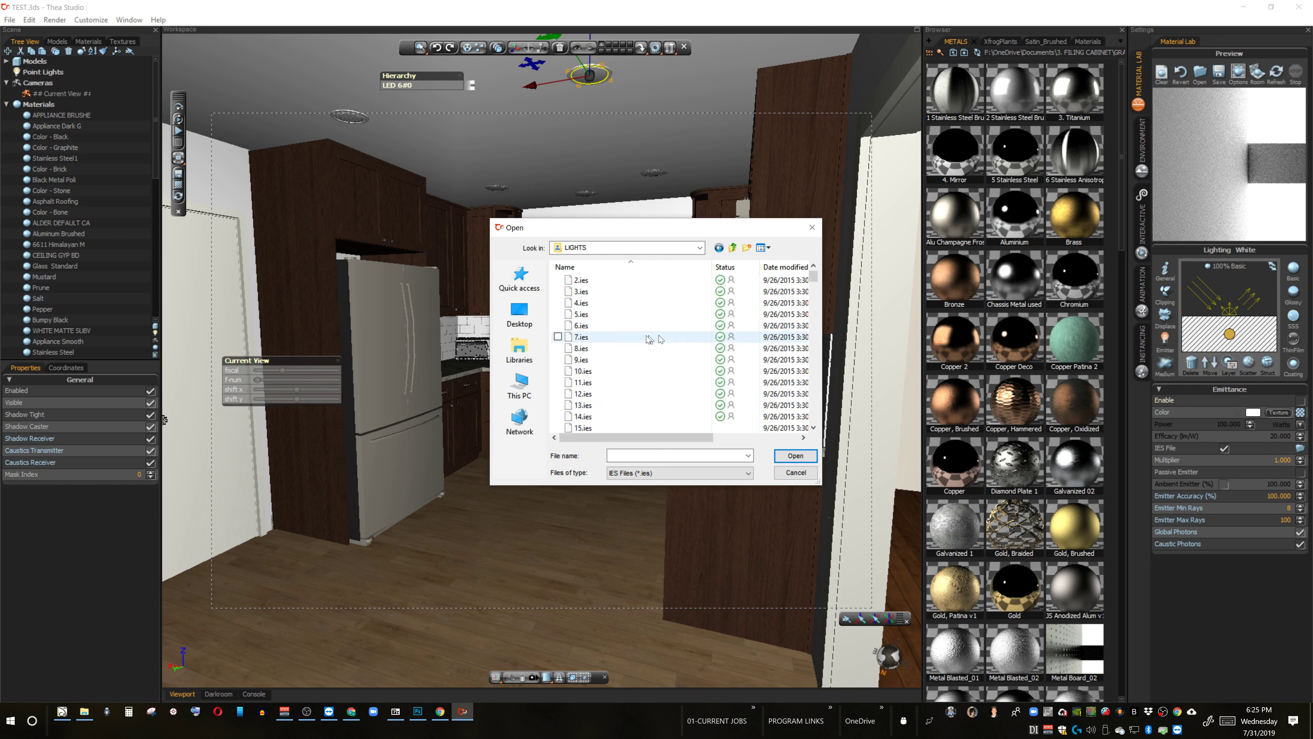
double_click(603, 315)
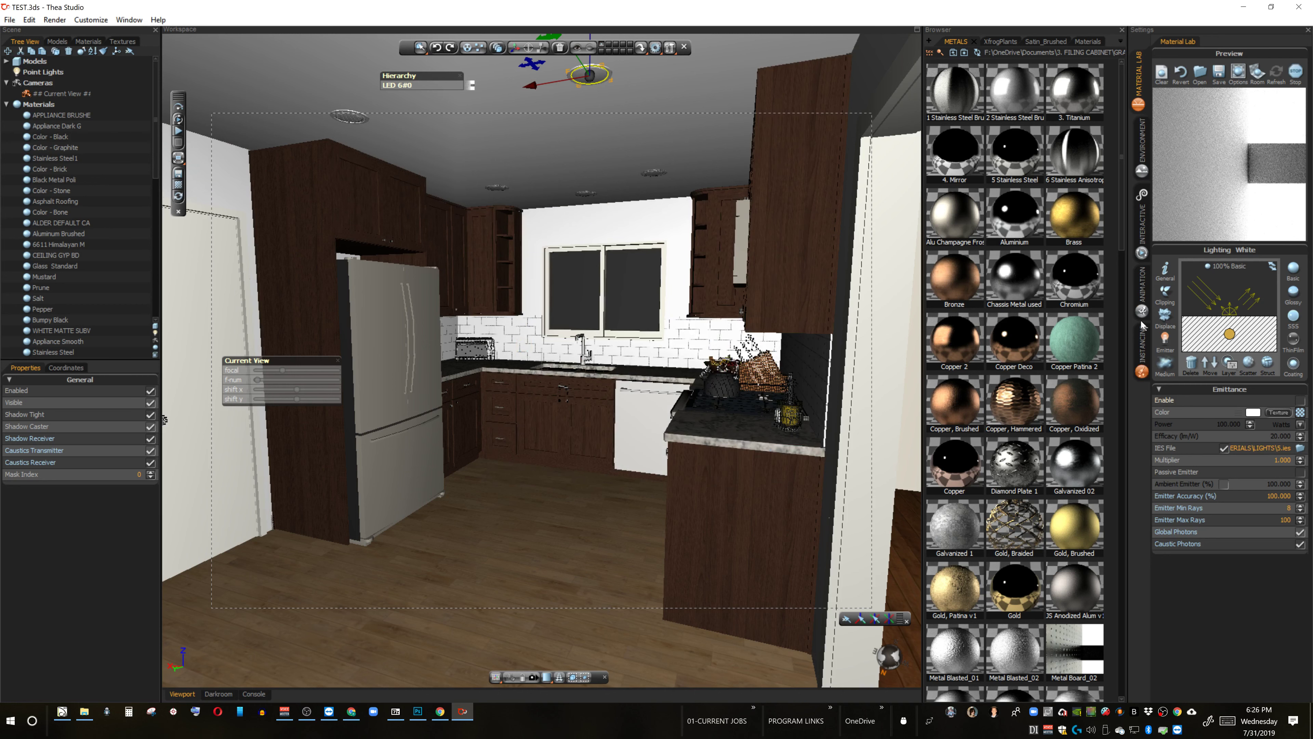
Step: Start the interactive render and enable emittance on the Lighting White material of the ceiling light nearest the upper cabinets beside the range
left_click(178, 129)
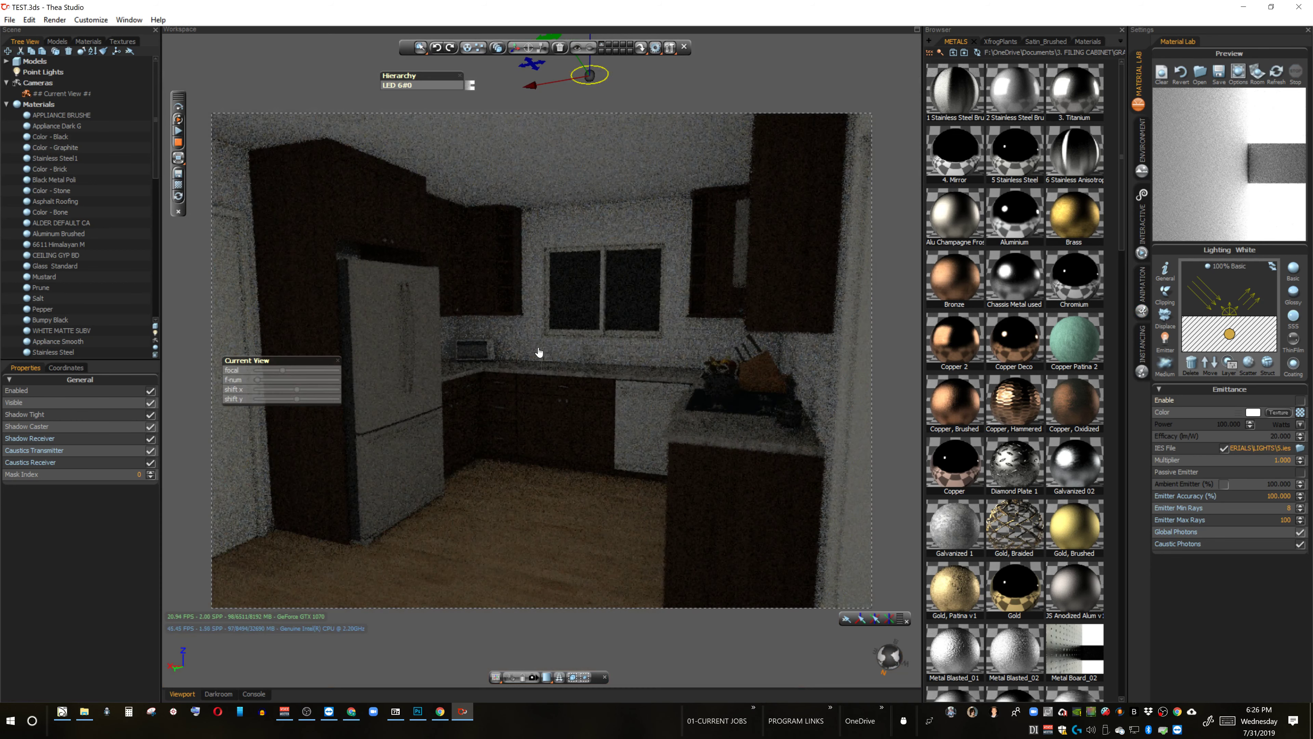
left_click(649, 179)
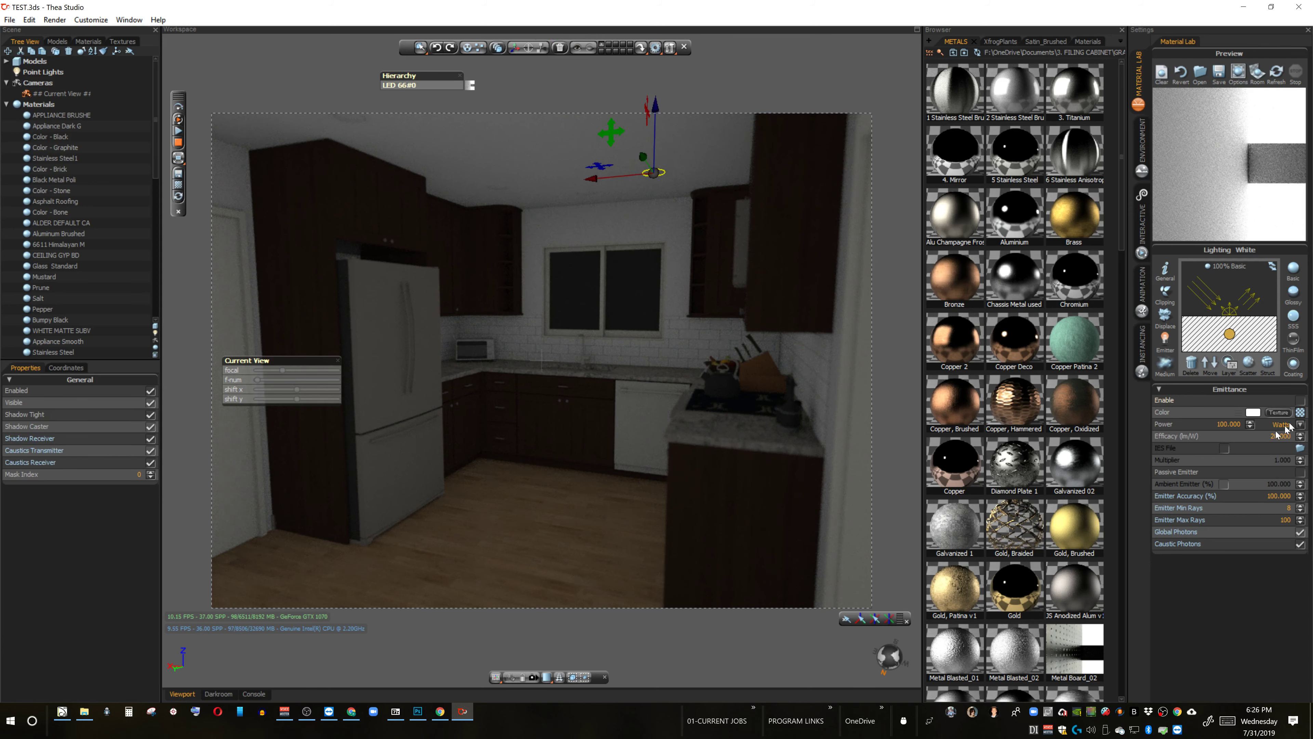
left_click(1301, 402)
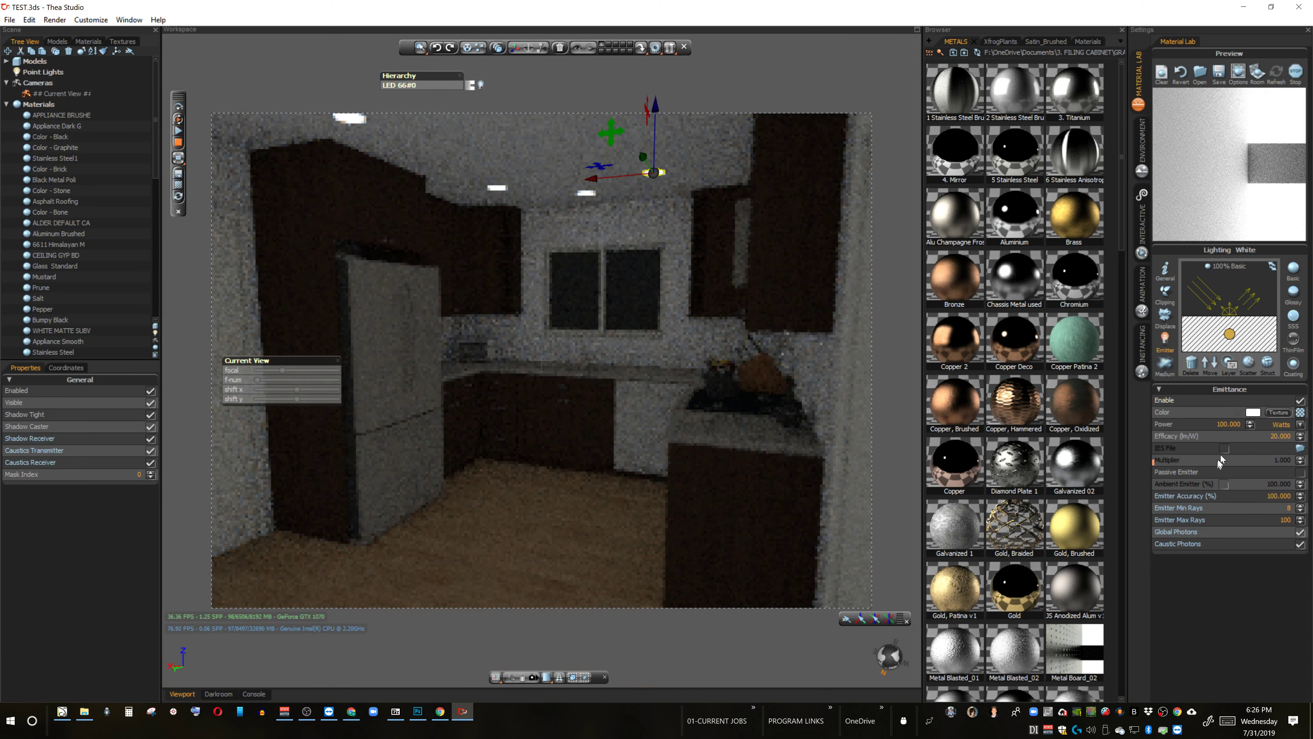
Step: Switch the enabled Lighting White emitter to an IES file and load 5.ies
left_click(1225, 449)
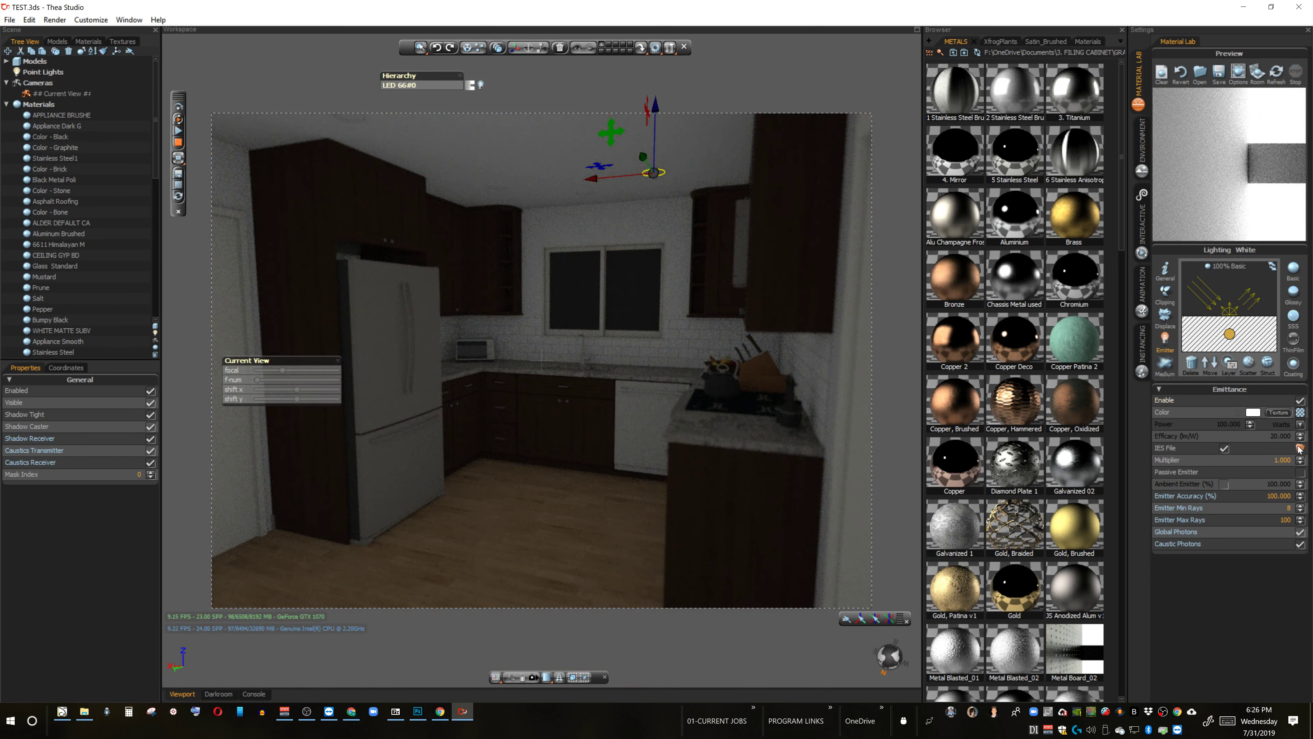
left_click(1300, 449)
left_click(608, 334)
double_click(609, 330)
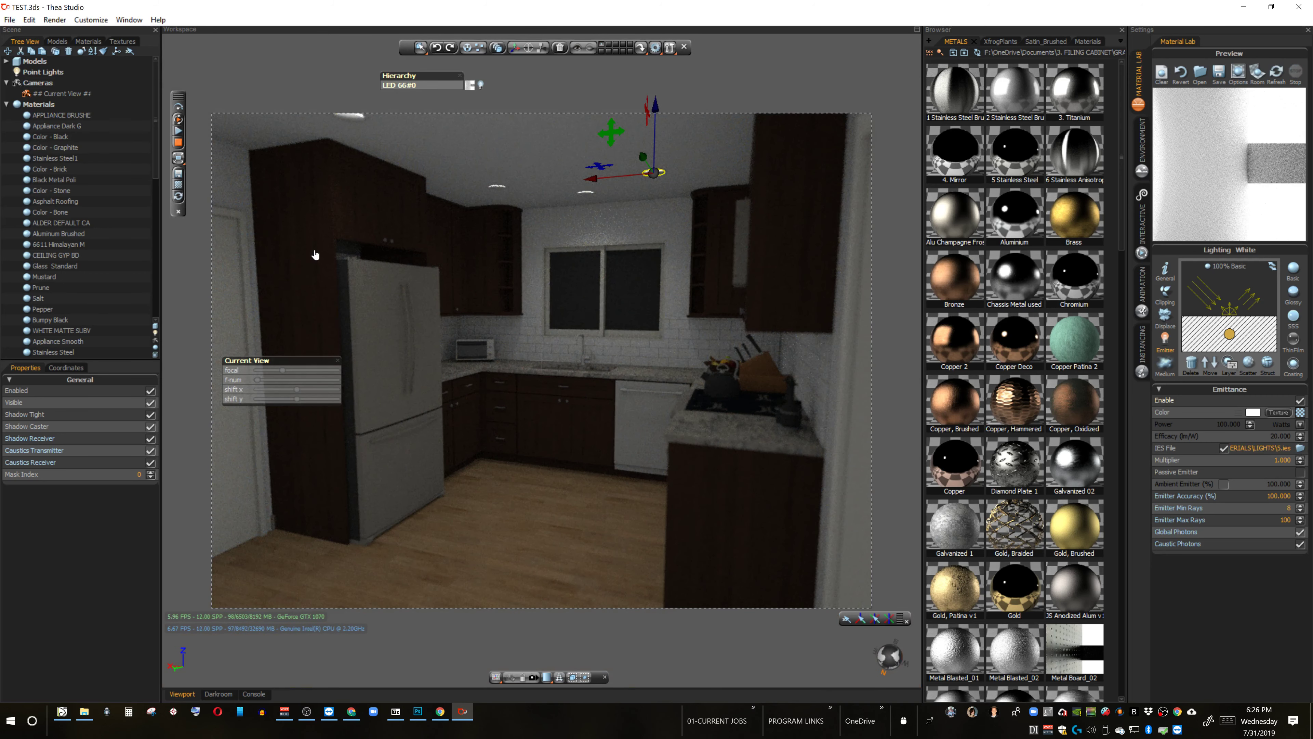
Step: Turn off the IES file for the Lighting White emitter and set its power to 1000 watts
right_click(658, 174)
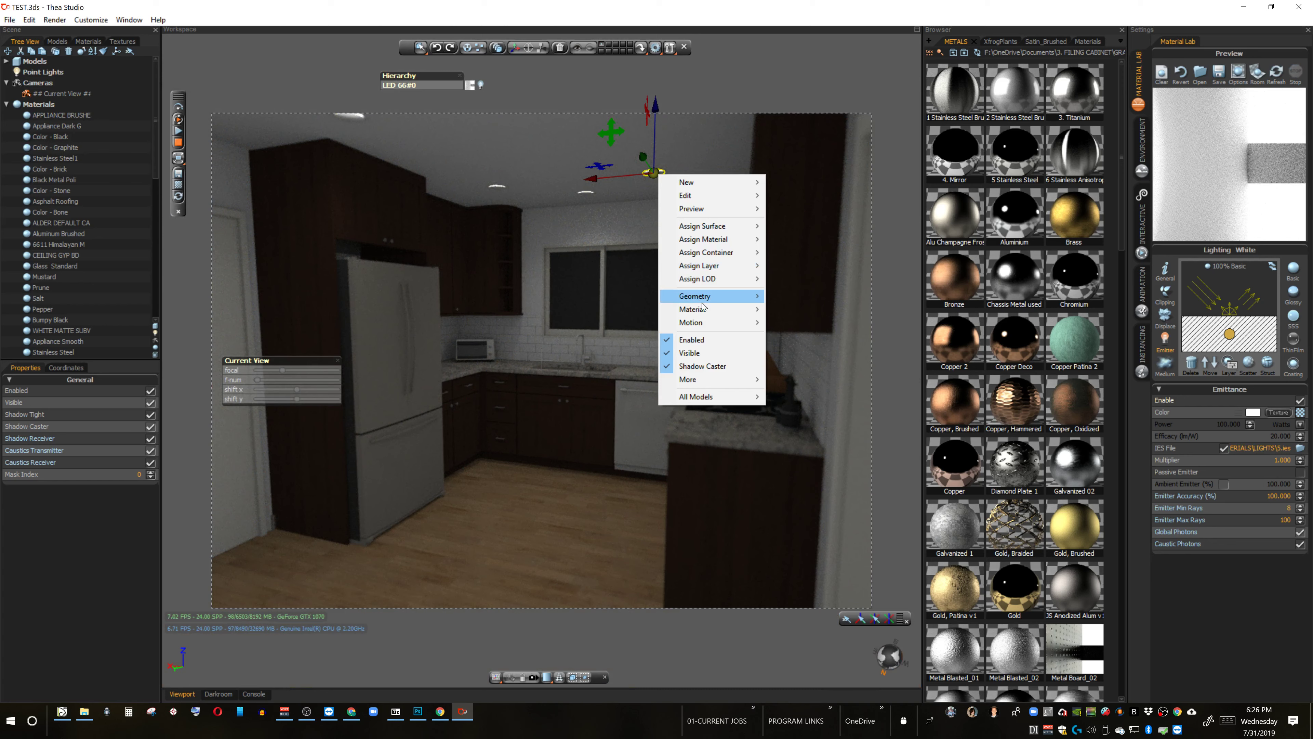
mouse_move(709, 311)
left_click(1238, 448)
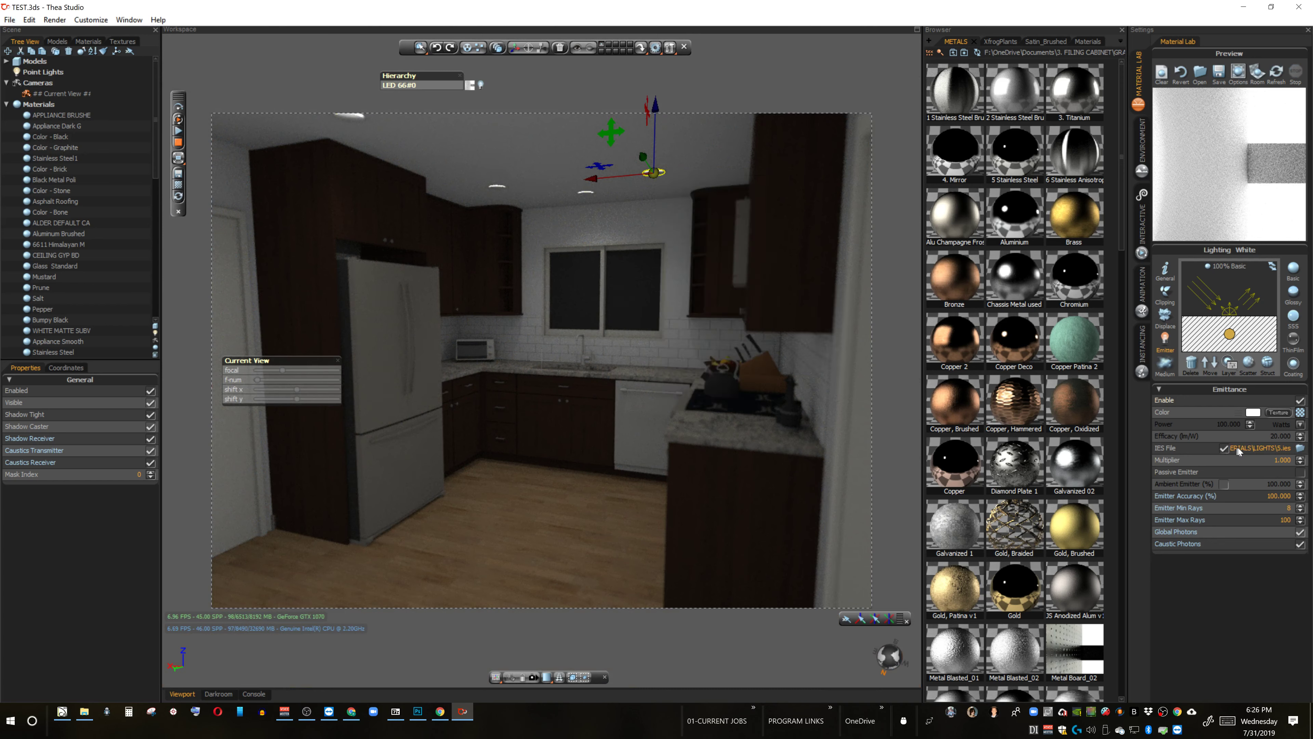
left_click(1238, 448)
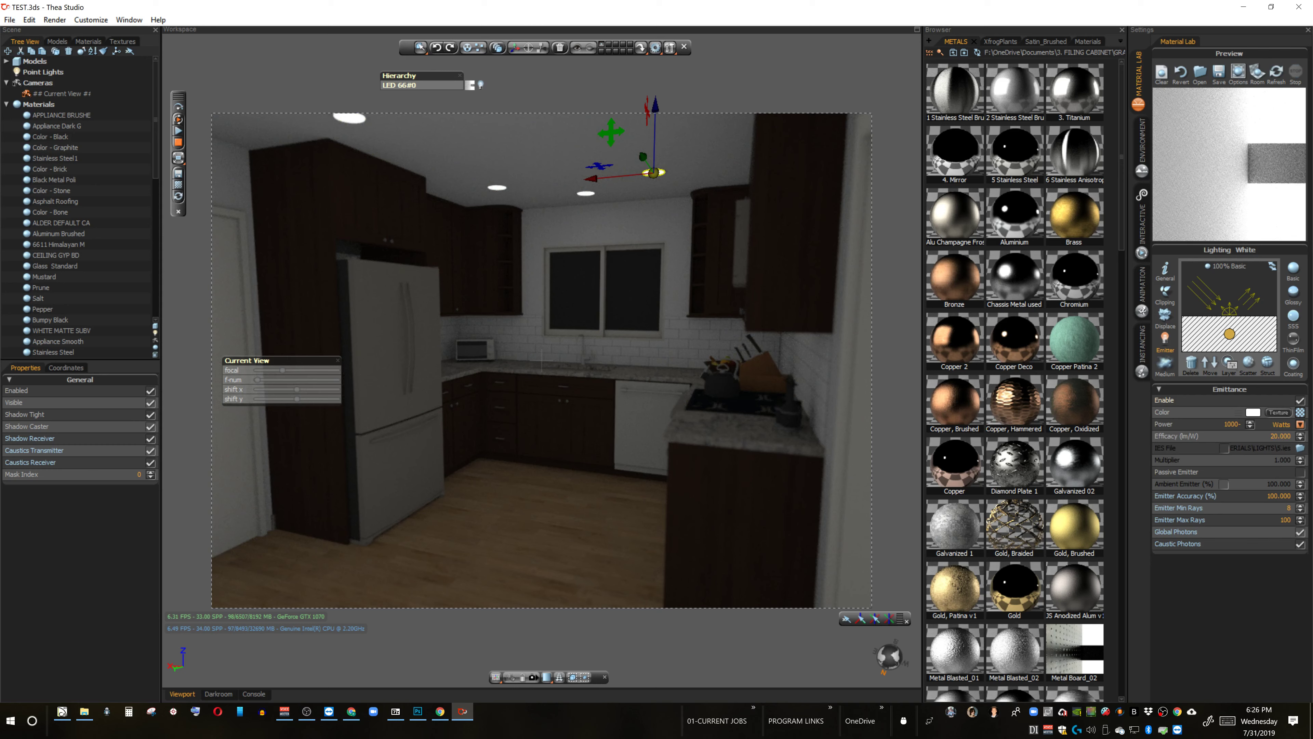
key("Return")
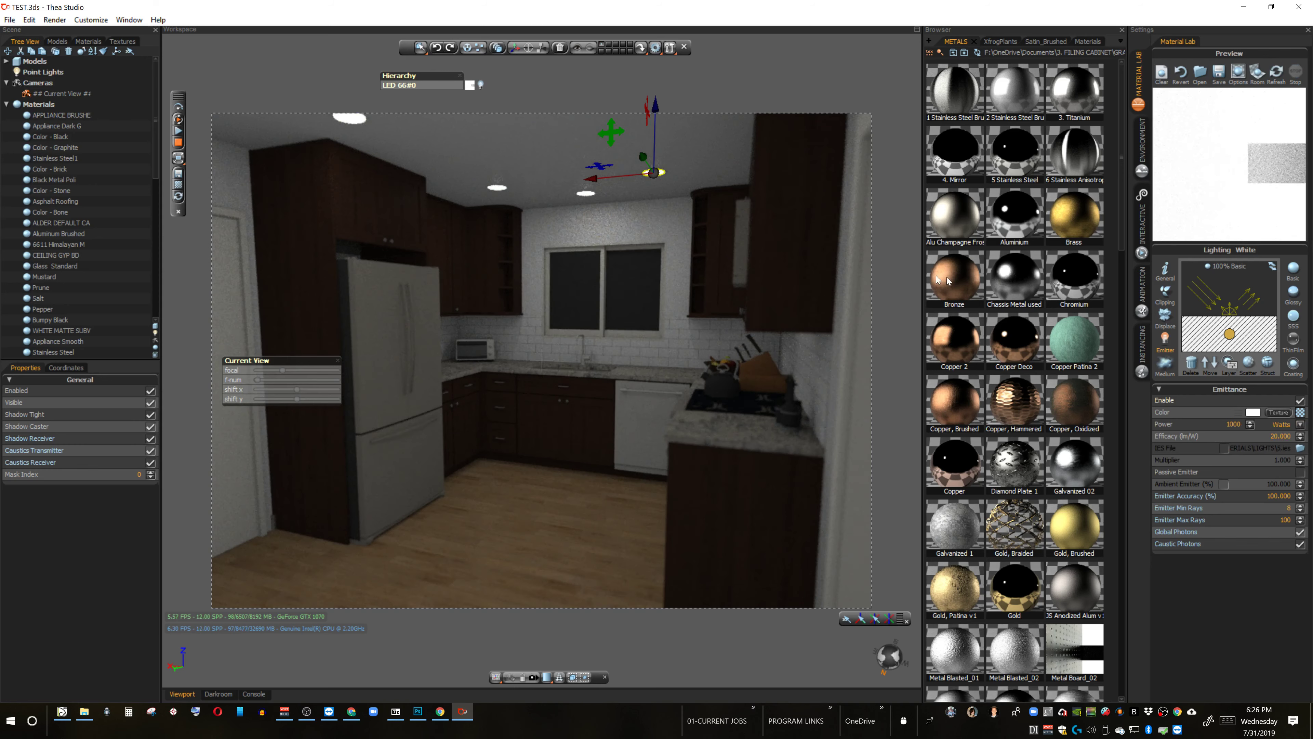
Step: Set the ISO in the interactive render's display exposure settings to 1300
left_click(1144, 195)
double_click(1301, 90)
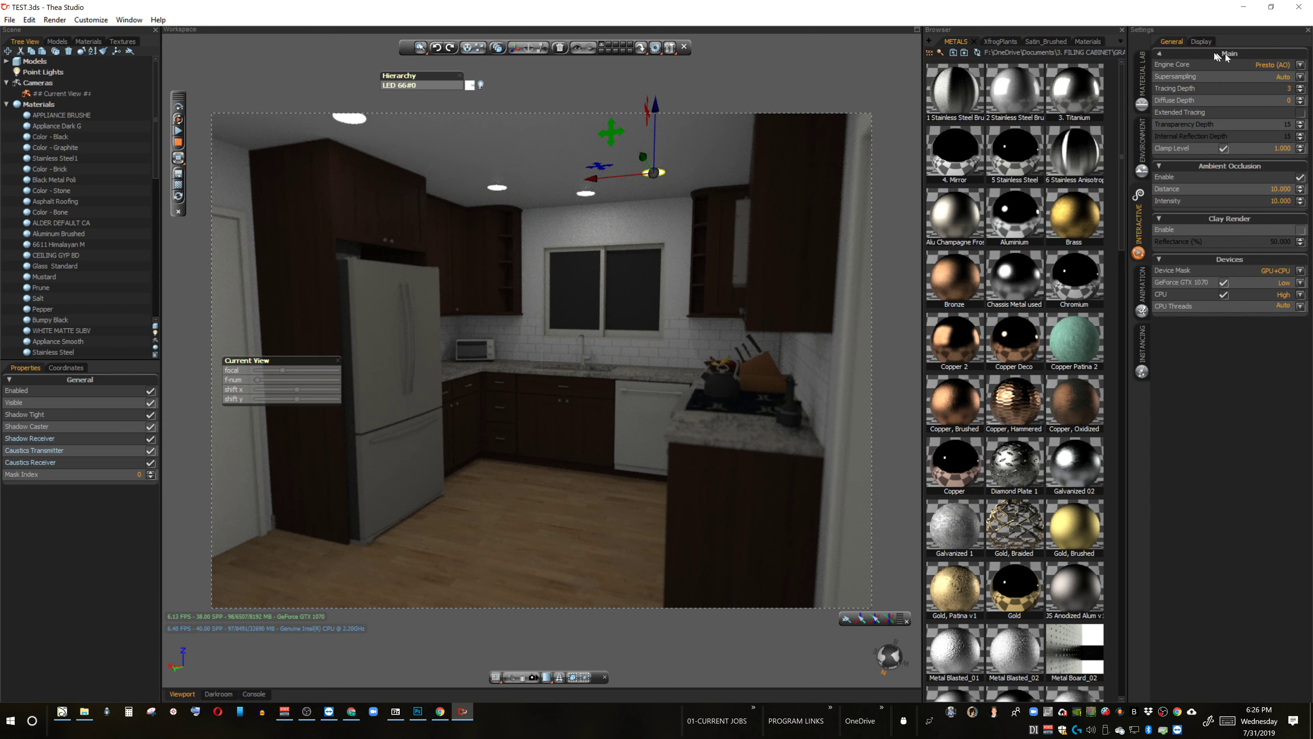
left_click(1192, 41)
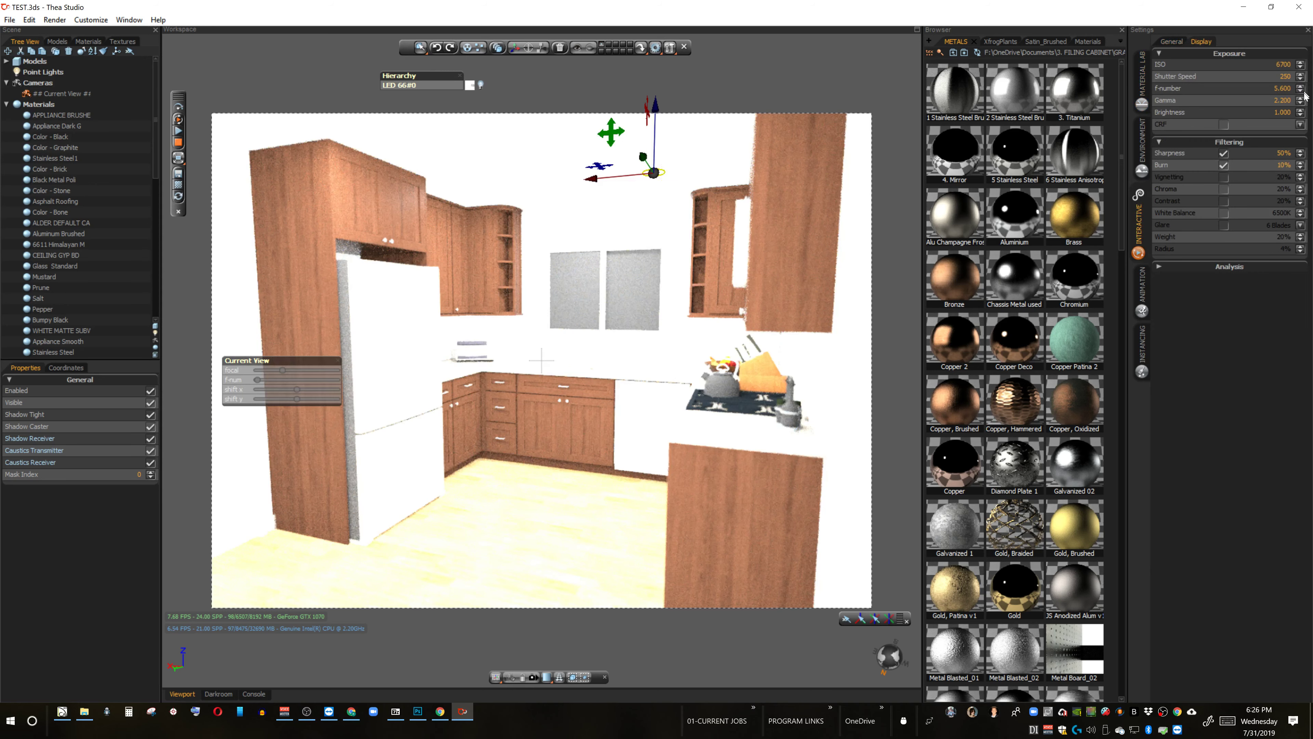
left_click_drag(1305, 96, 1305, 125)
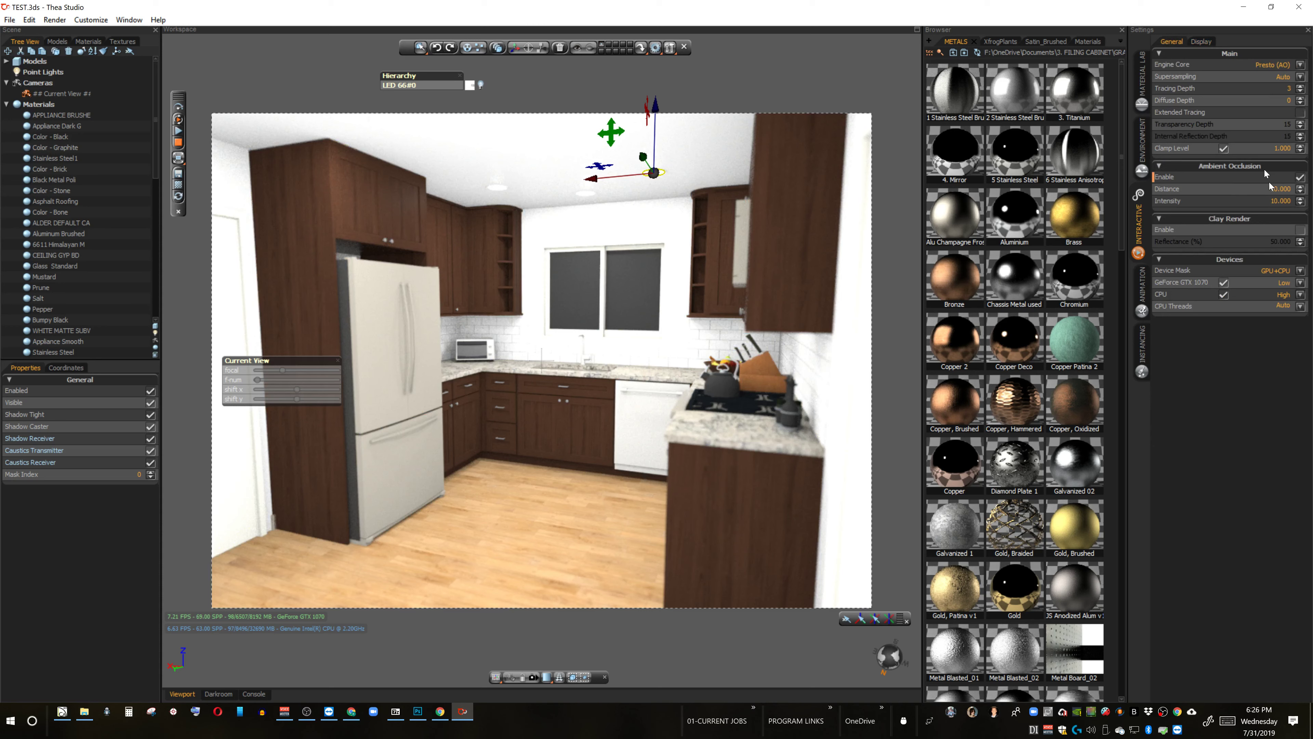
Step: Set the interactive render's ambient occlusion distance to 71.5 and its intensity to 1.4
left_click_drag(1270, 185, 1302, 80)
left_click(1301, 186)
left_click(1302, 203)
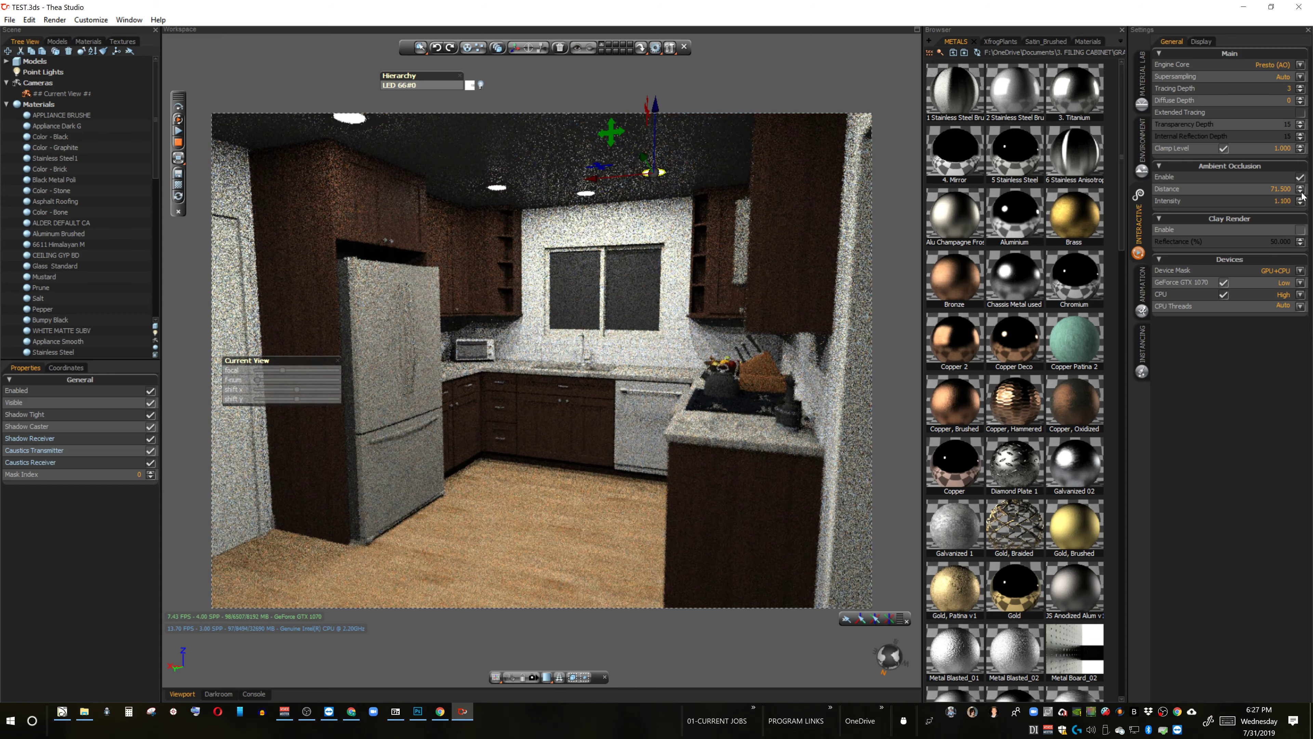
left_click_drag(1302, 202, 1249, 200)
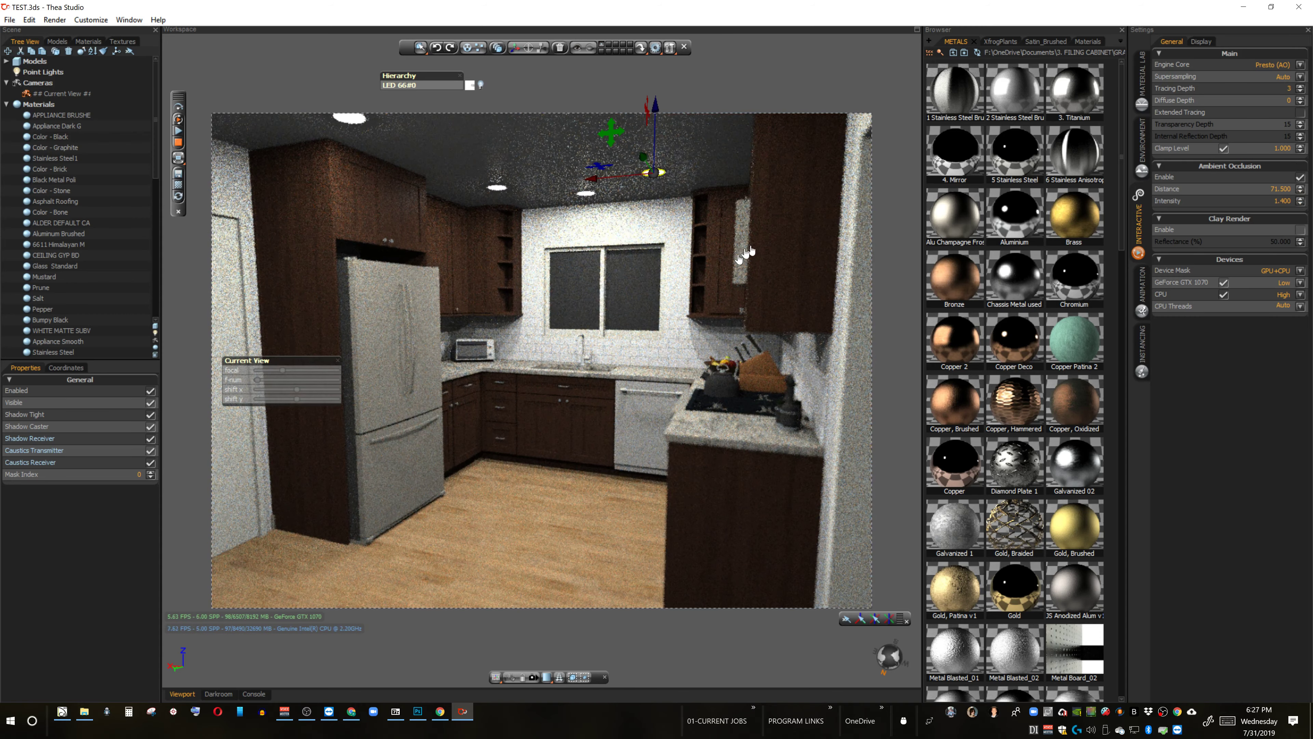
Step: Apply the 2 glass material from the Glass material folder to the kitchen window's panes
left_click(955, 54)
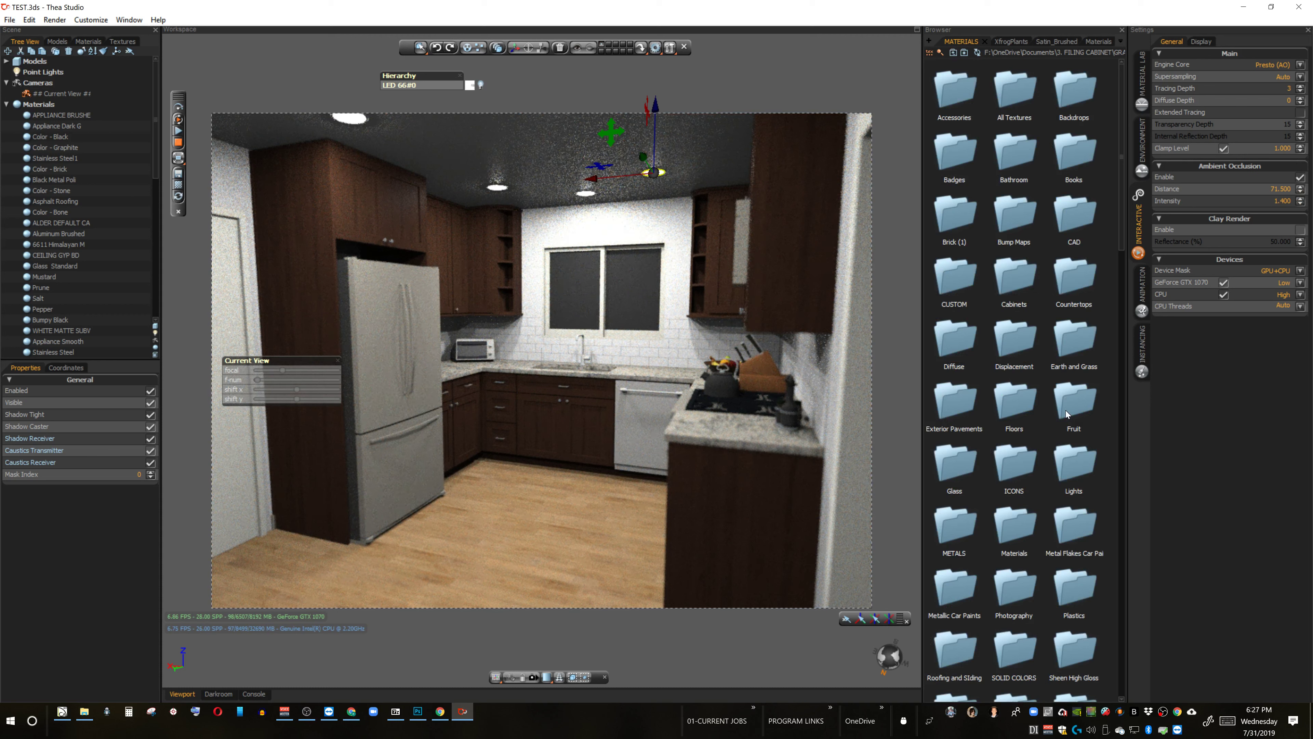
double_click(955, 463)
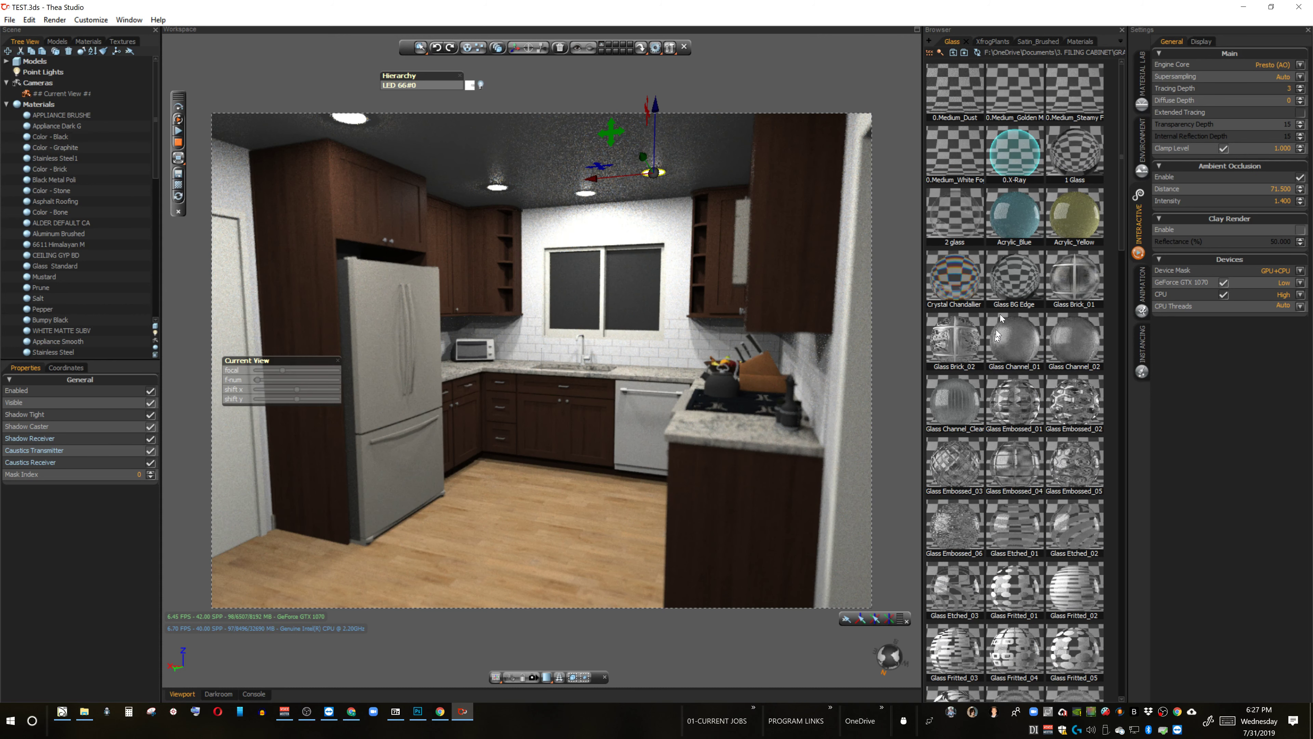
left_click_drag(947, 217, 639, 287)
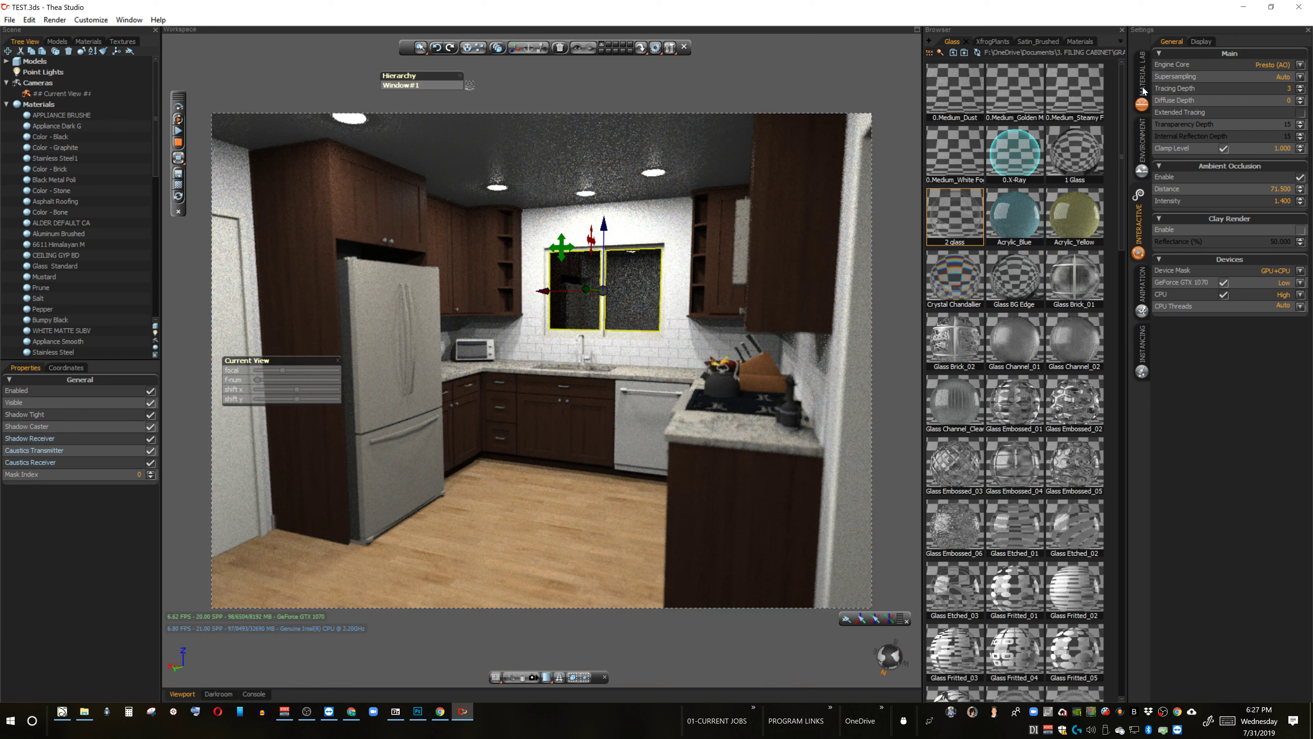
Step: Enable the physical sky and place the sun at a polar angle of about 53° and an azimuth of about -196°
left_click(1201, 42)
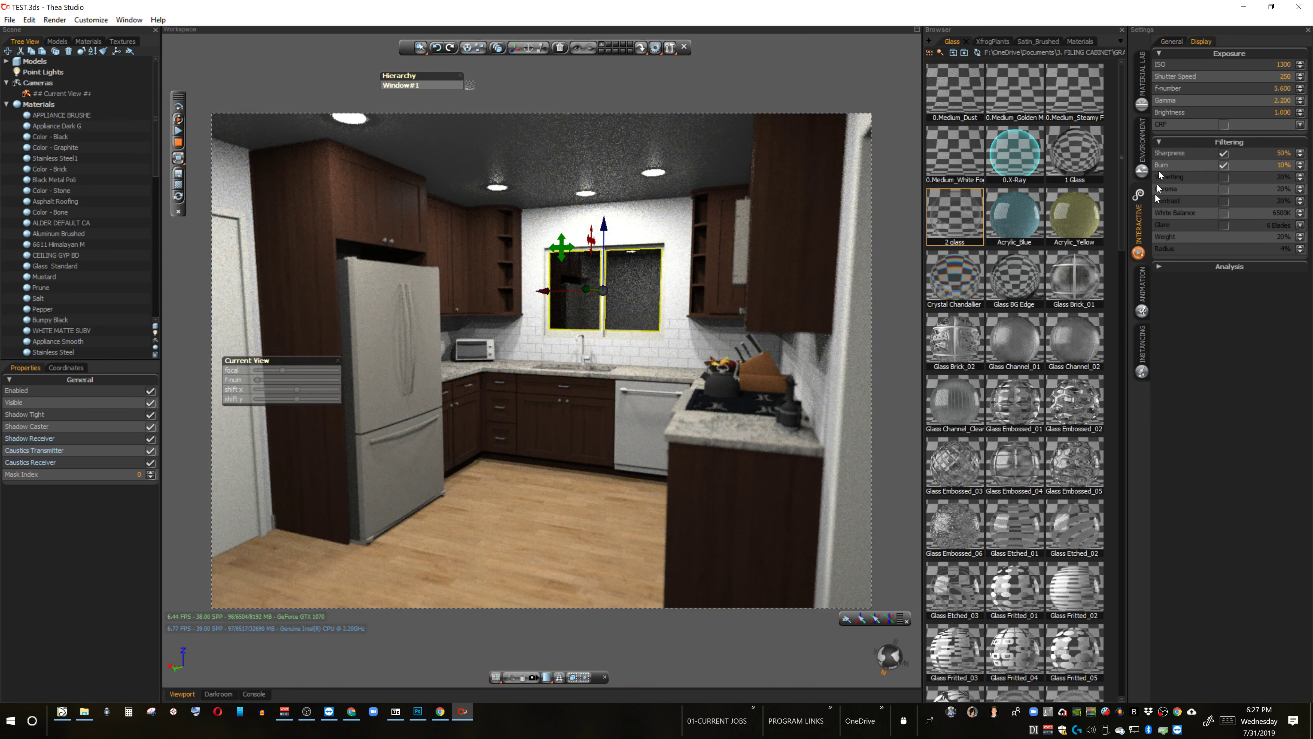
left_click(1141, 171)
left_click(1300, 65)
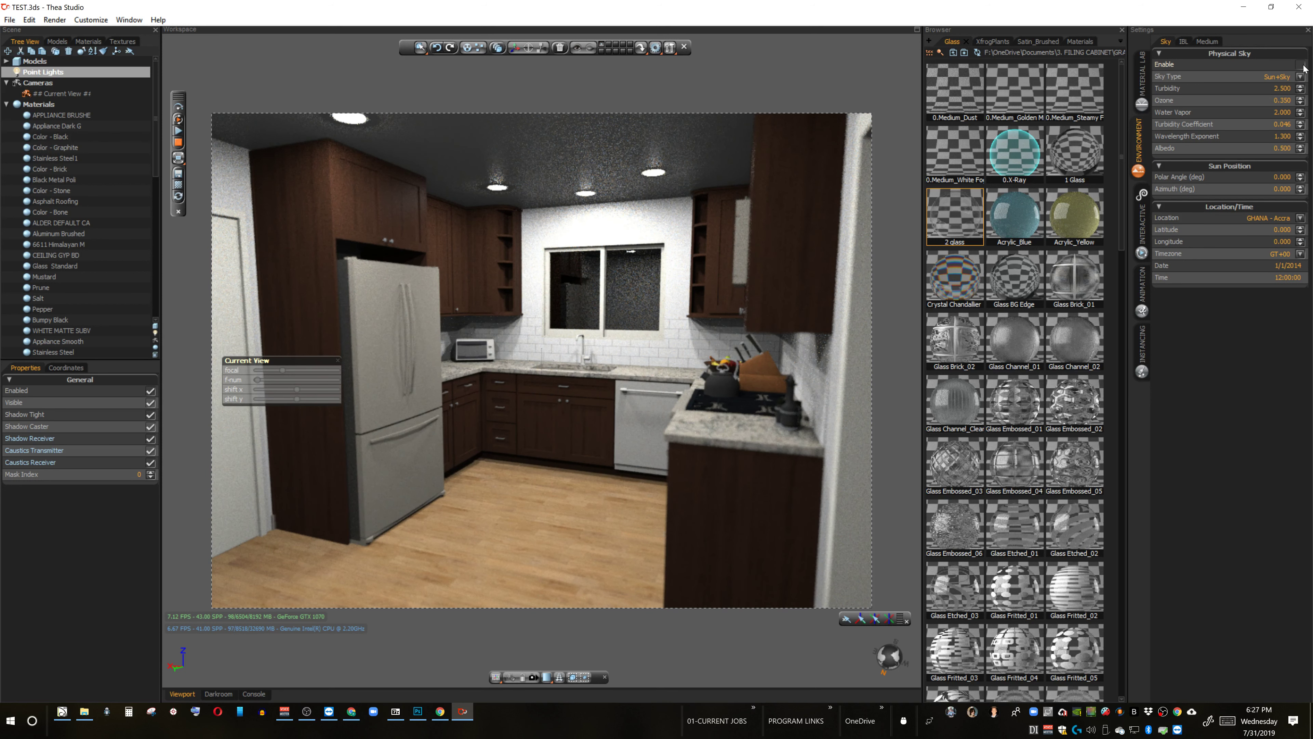
left_click(1301, 65)
left_click_drag(875, 98, 876, 92)
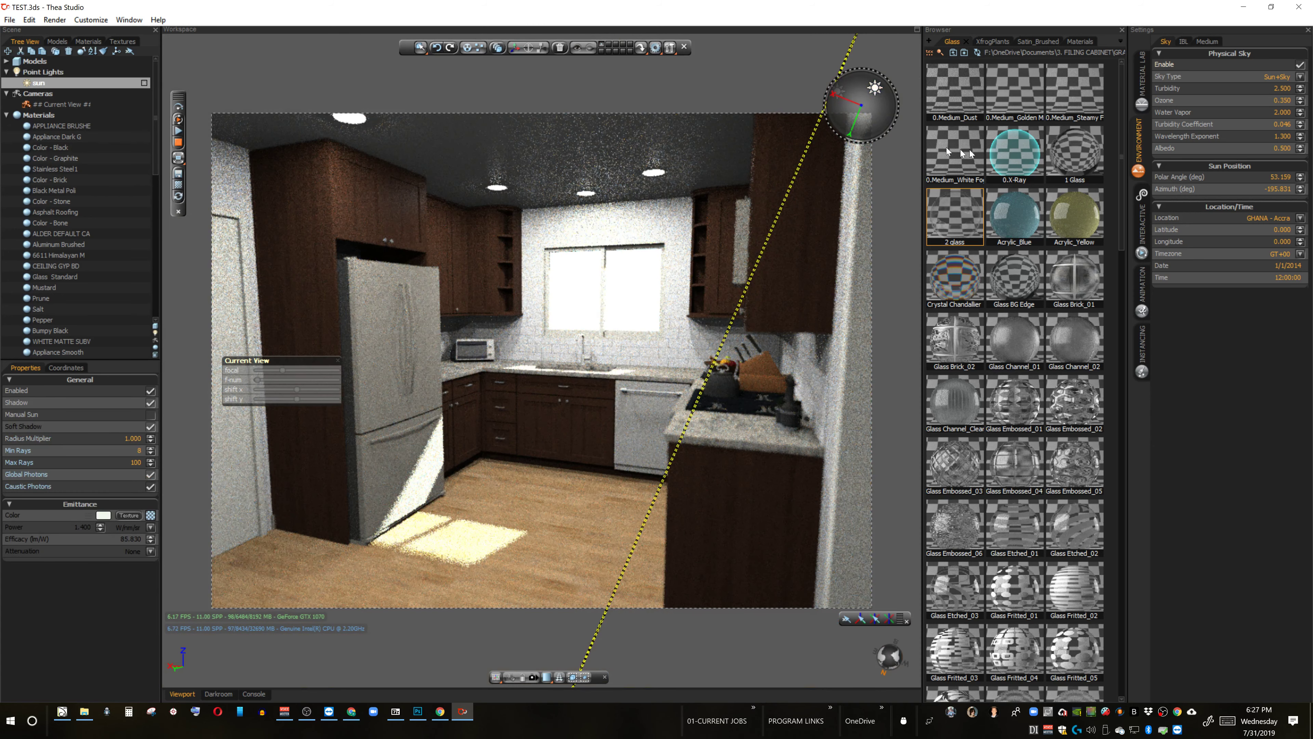
Step: Enable image based lighting and load park.hdr from the MATERIALS BACKDROPS folder as its environment image
left_click(1184, 41)
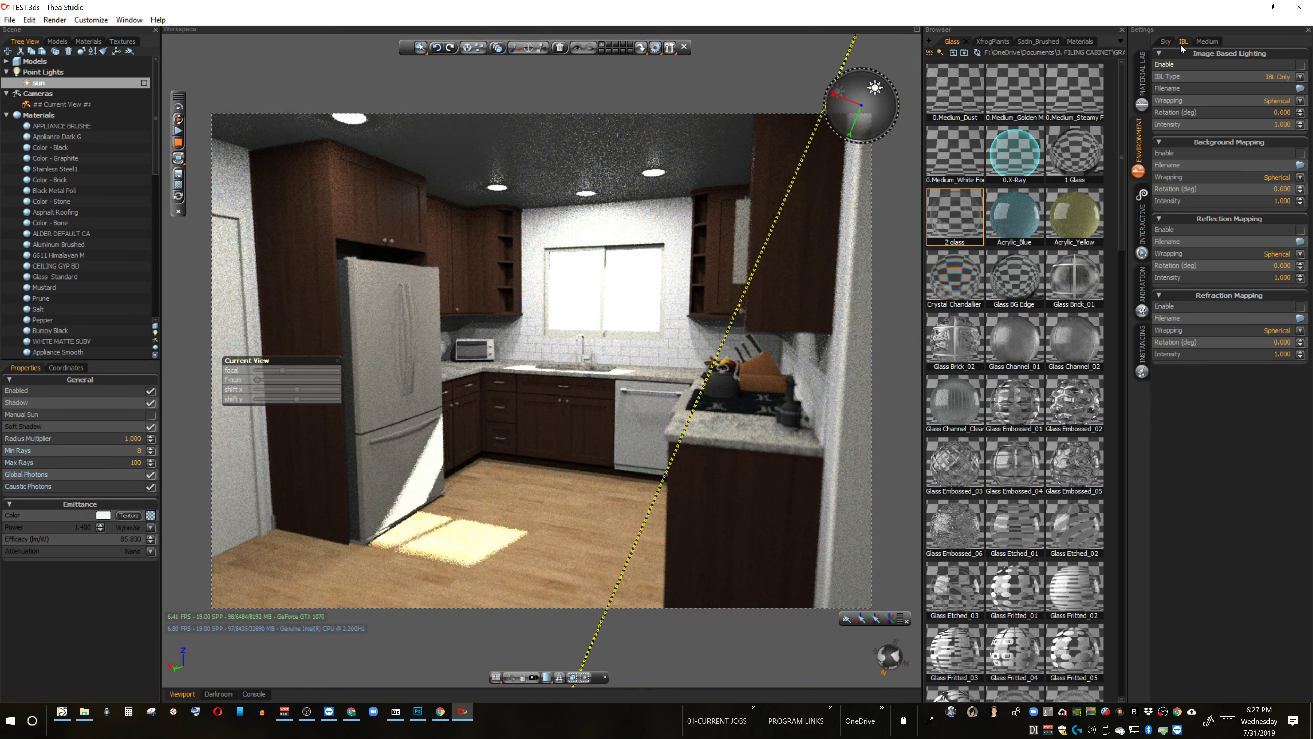
left_click(1300, 64)
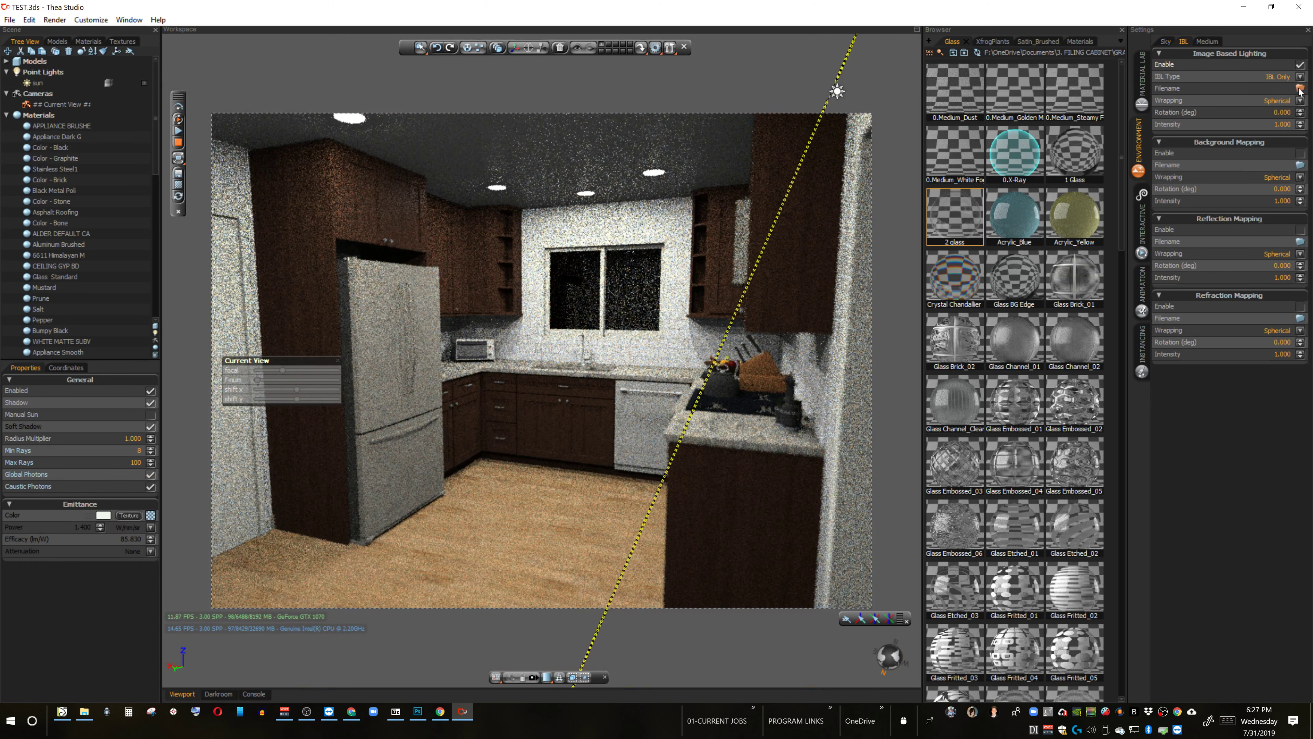
left_click(1300, 89)
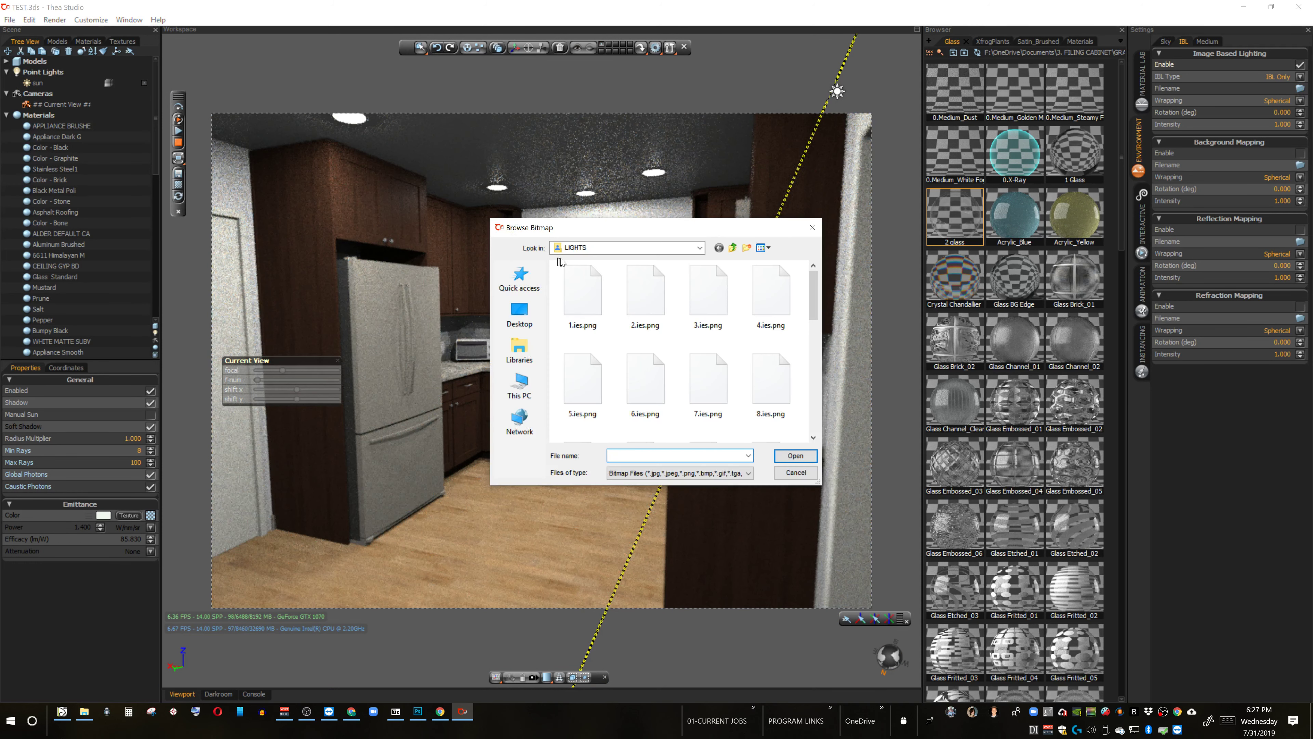
left_click(574, 248)
left_click(599, 394)
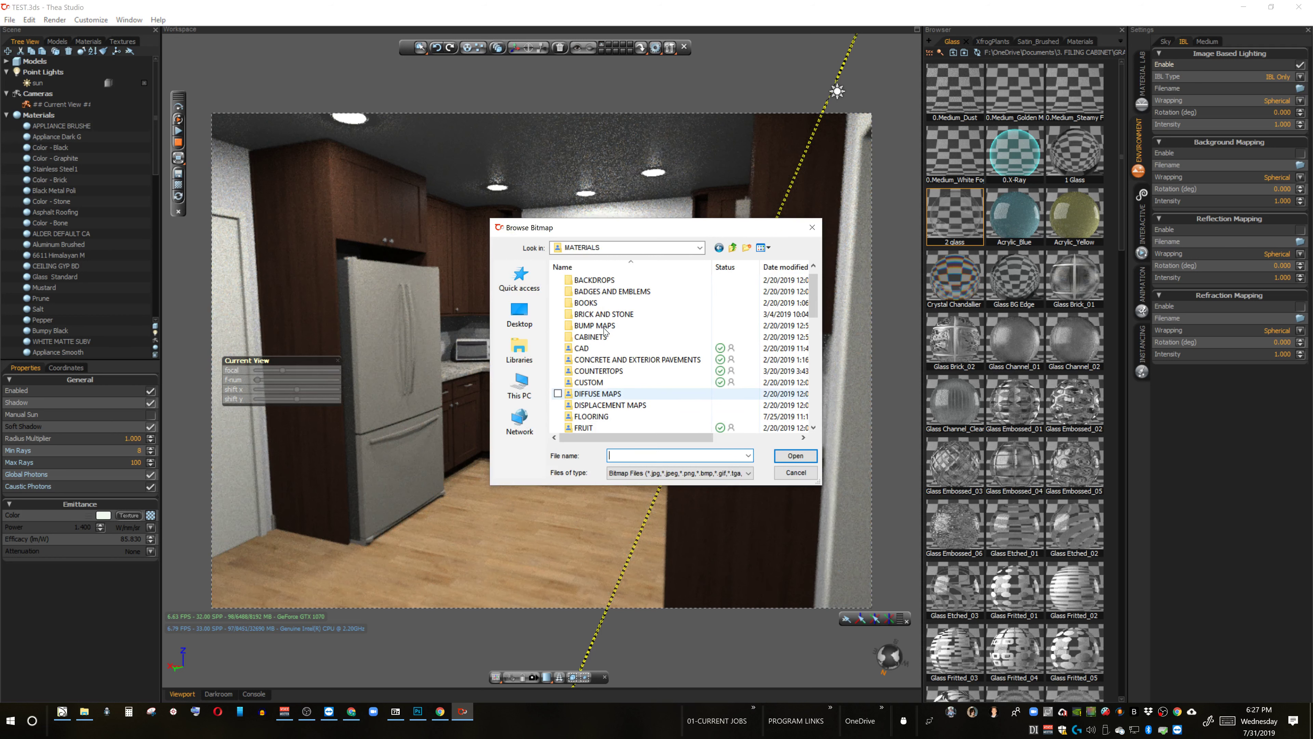
double_click(595, 279)
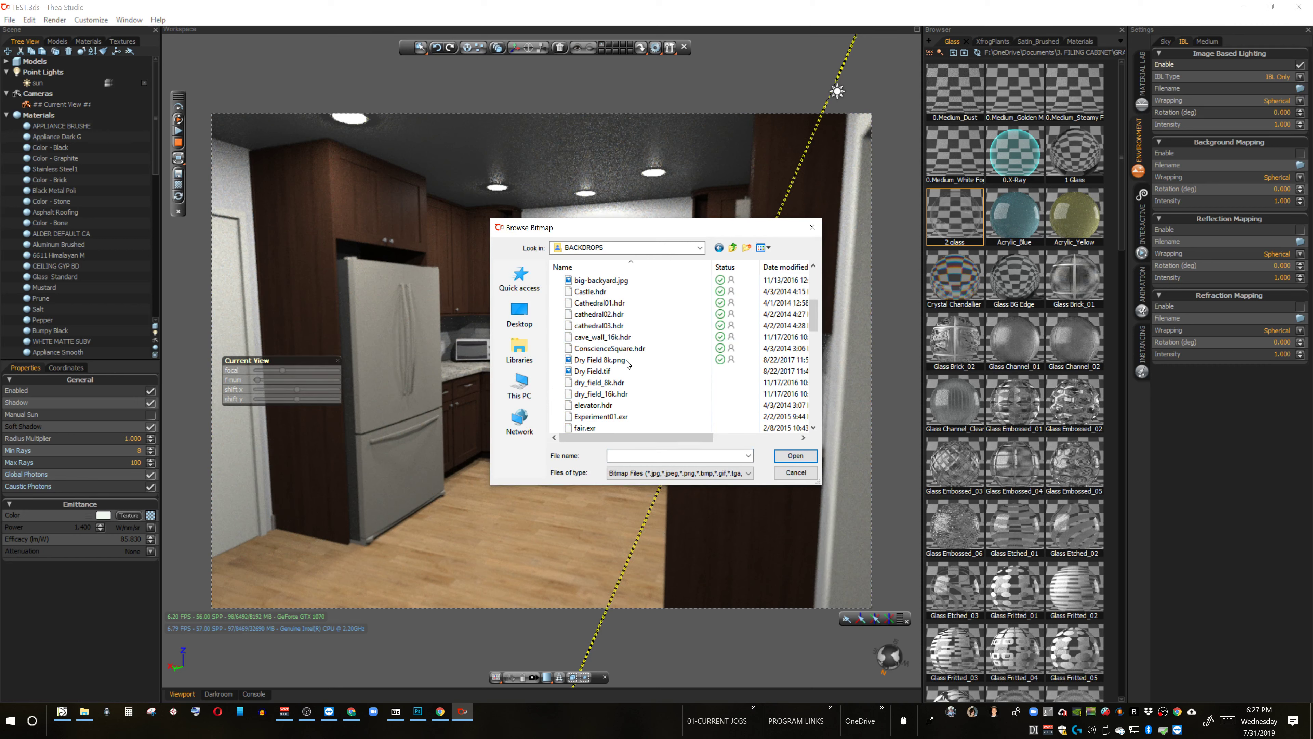
scroll(615, 362, "down", 8)
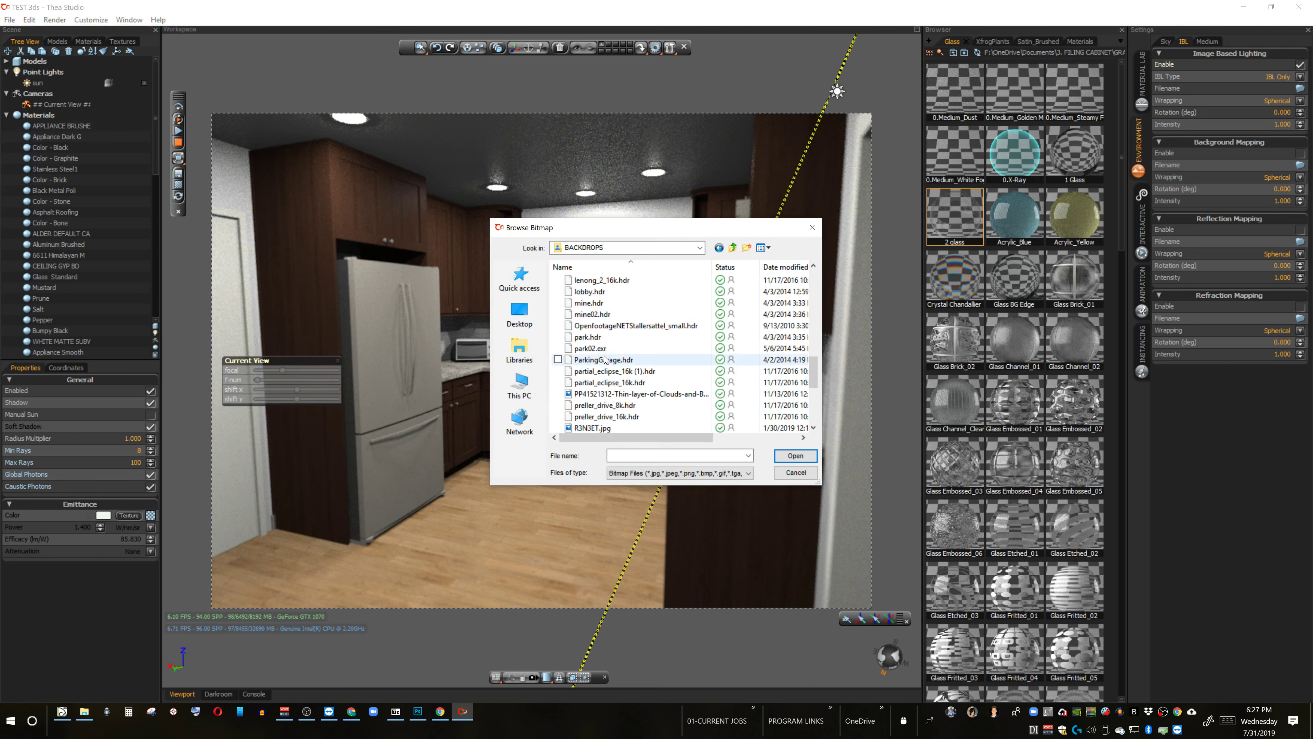
double_click(605, 359)
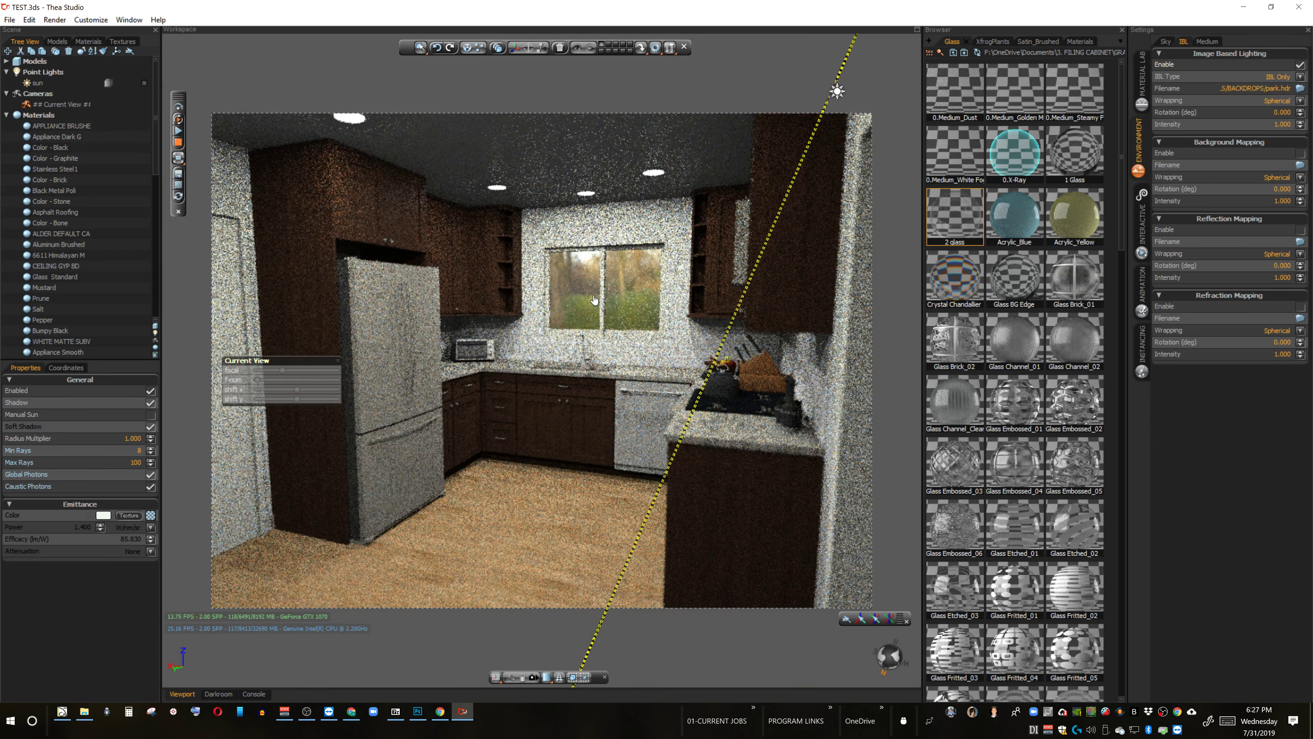
Step: Set the image based lighting rotation to 198° and its type to Sun+IBL
left_click_drag(1301, 114, 1287, 54)
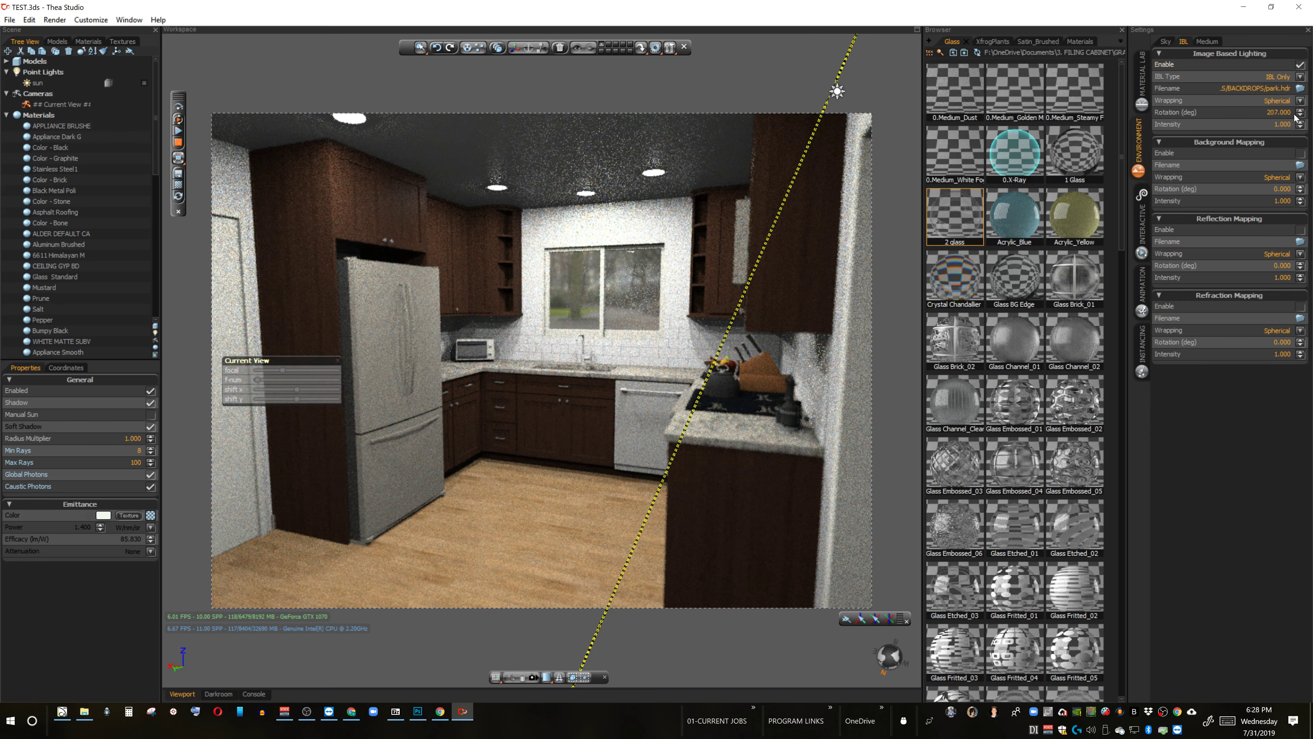
left_click_drag(1301, 112, 1301, 80)
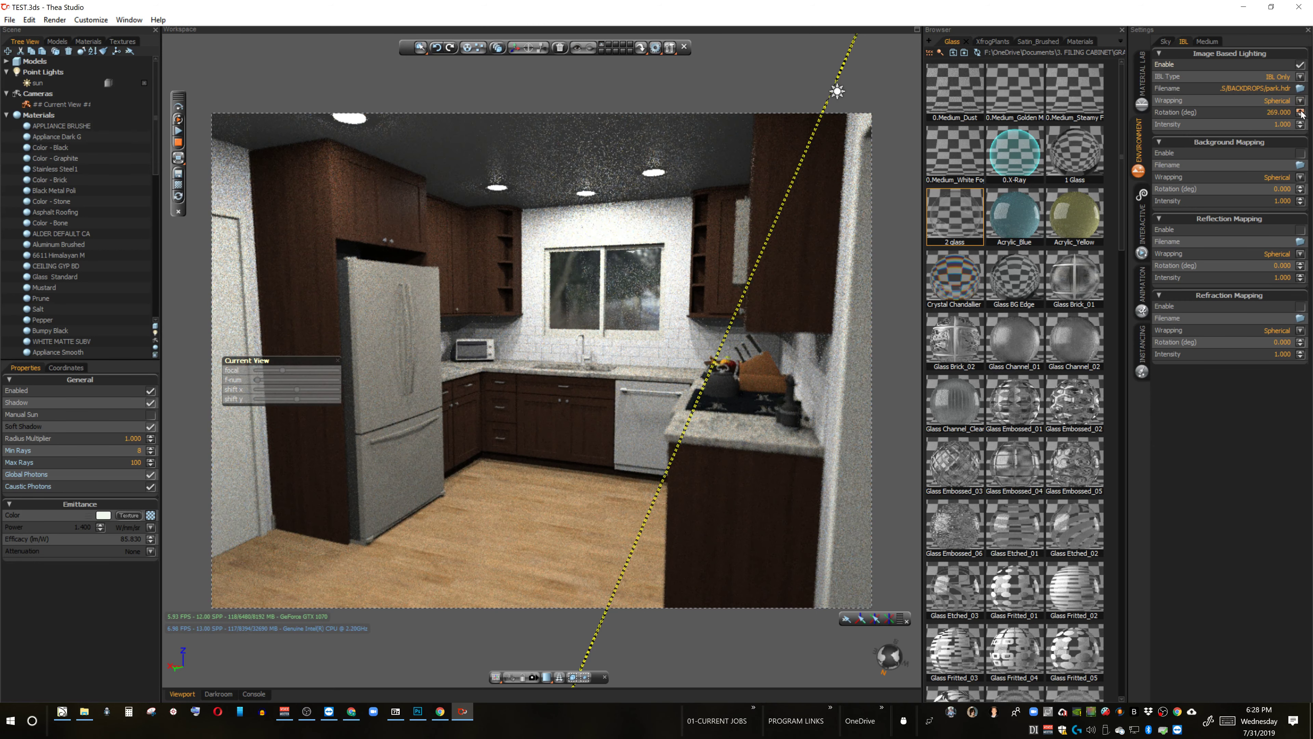
left_click_drag(1302, 113, 1303, 140)
left_click_drag(1303, 120, 1301, 125)
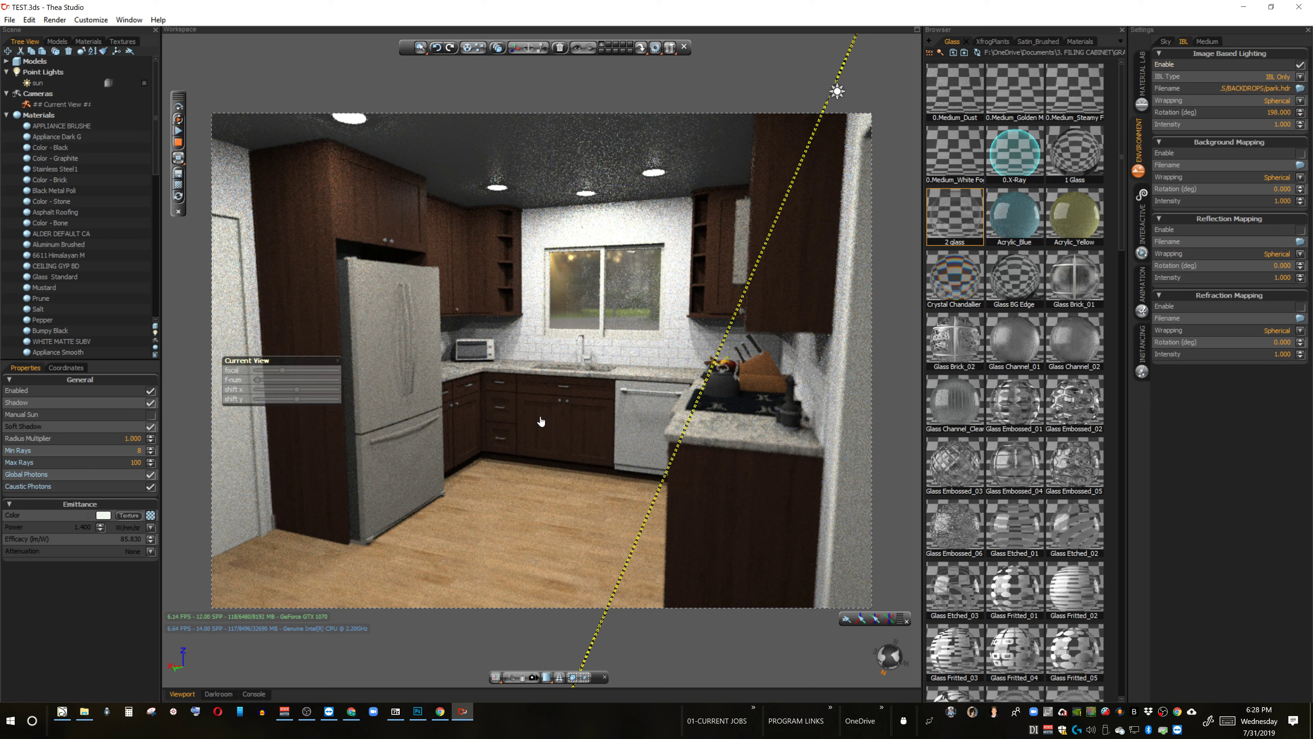
left_click(1300, 78)
left_click(1272, 97)
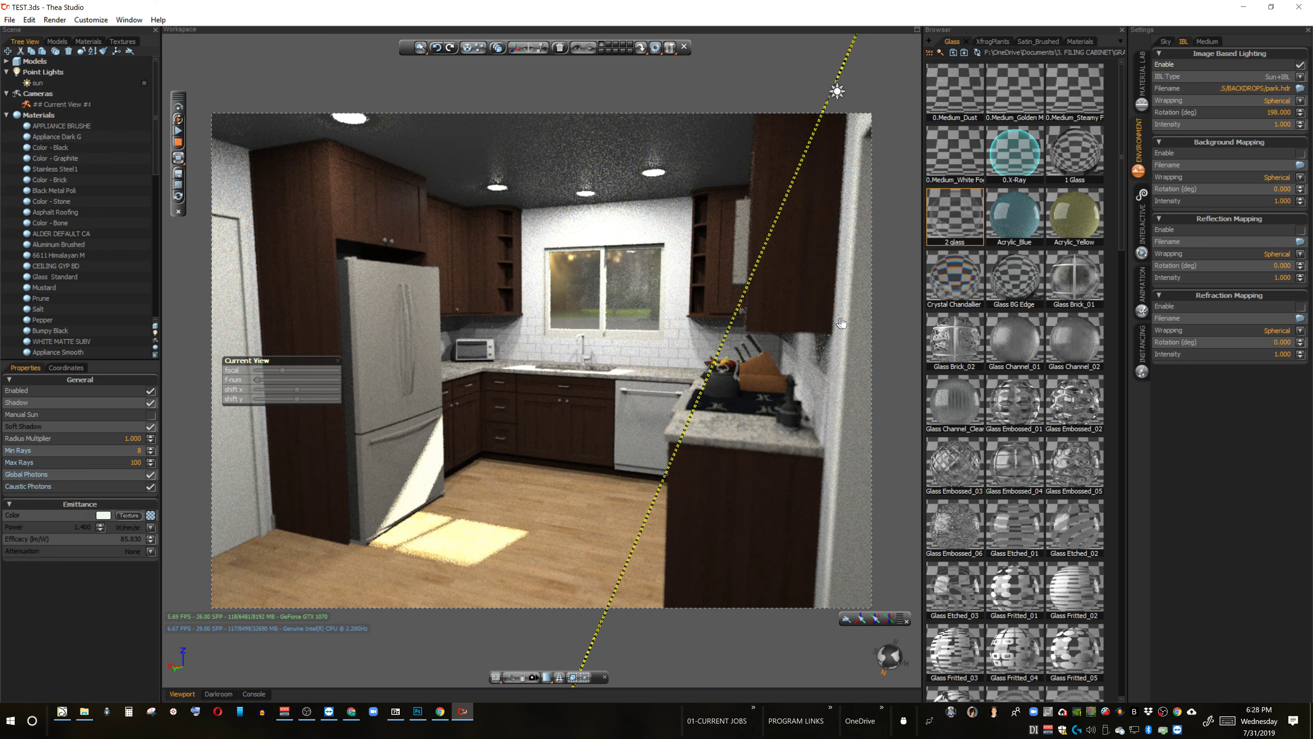
Step: Apply the first brushed stainless steel material from the METALS folder to the refrigerator
left_click(953, 53)
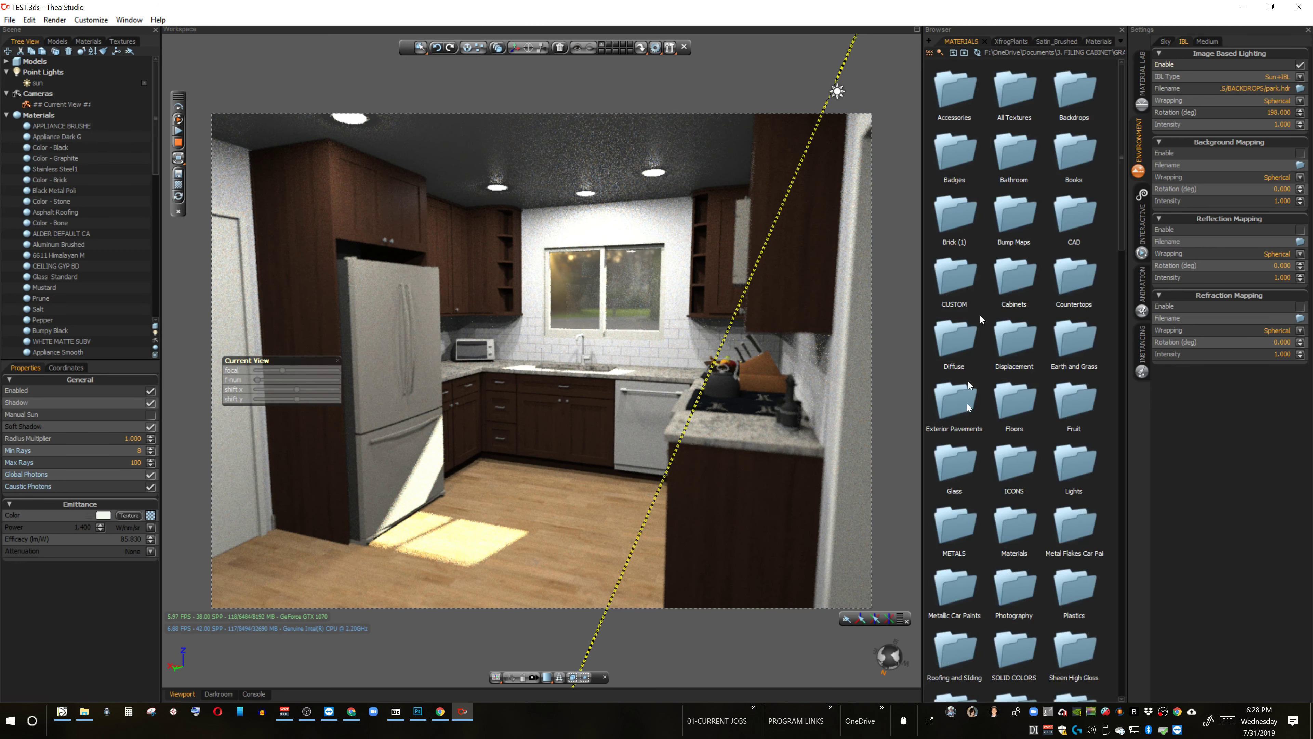
scroll(980, 316, "down", 1)
double_click(963, 521)
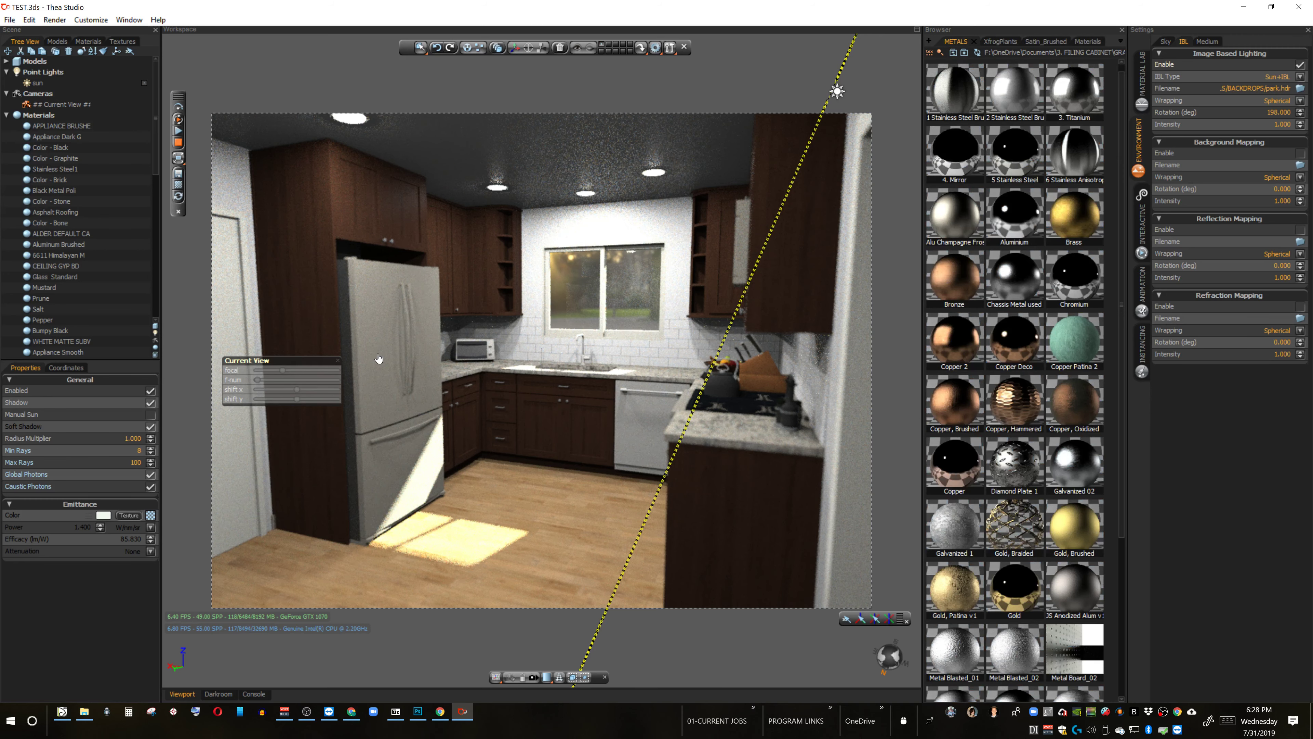
left_click(379, 358)
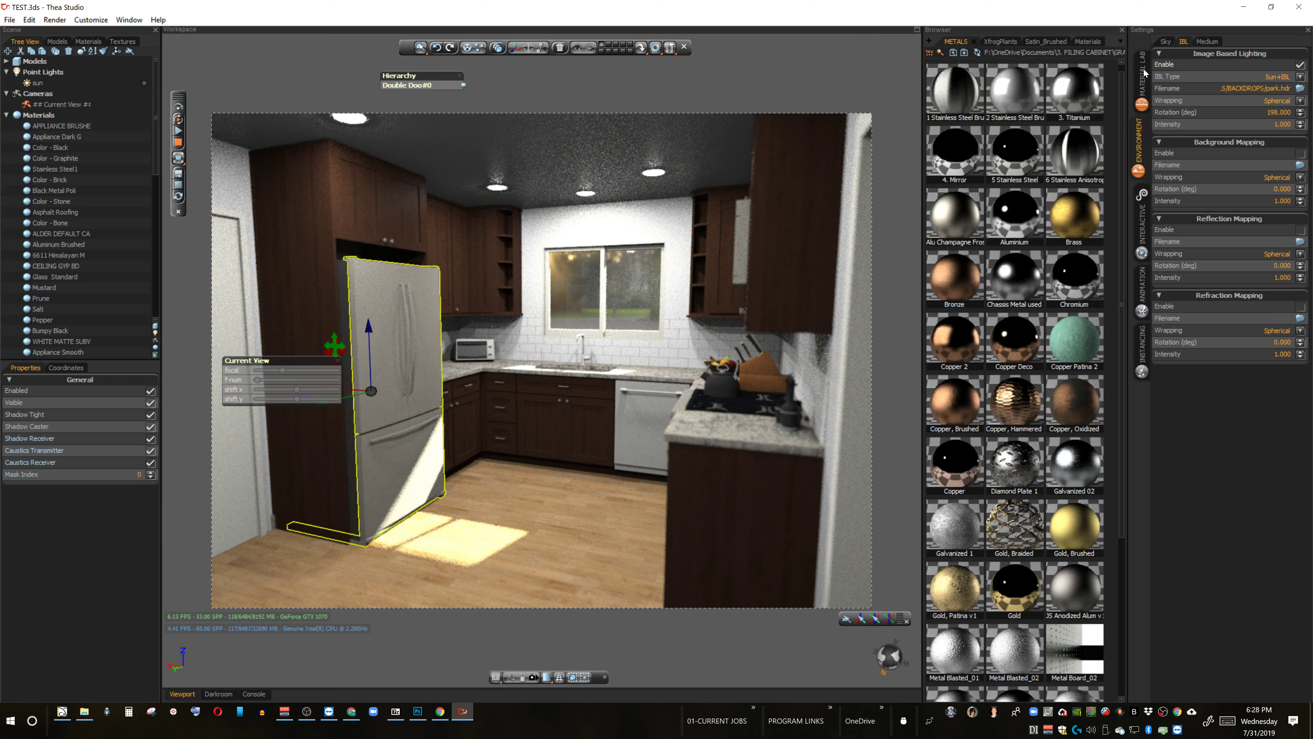
left_click(1143, 73)
double_click(968, 86)
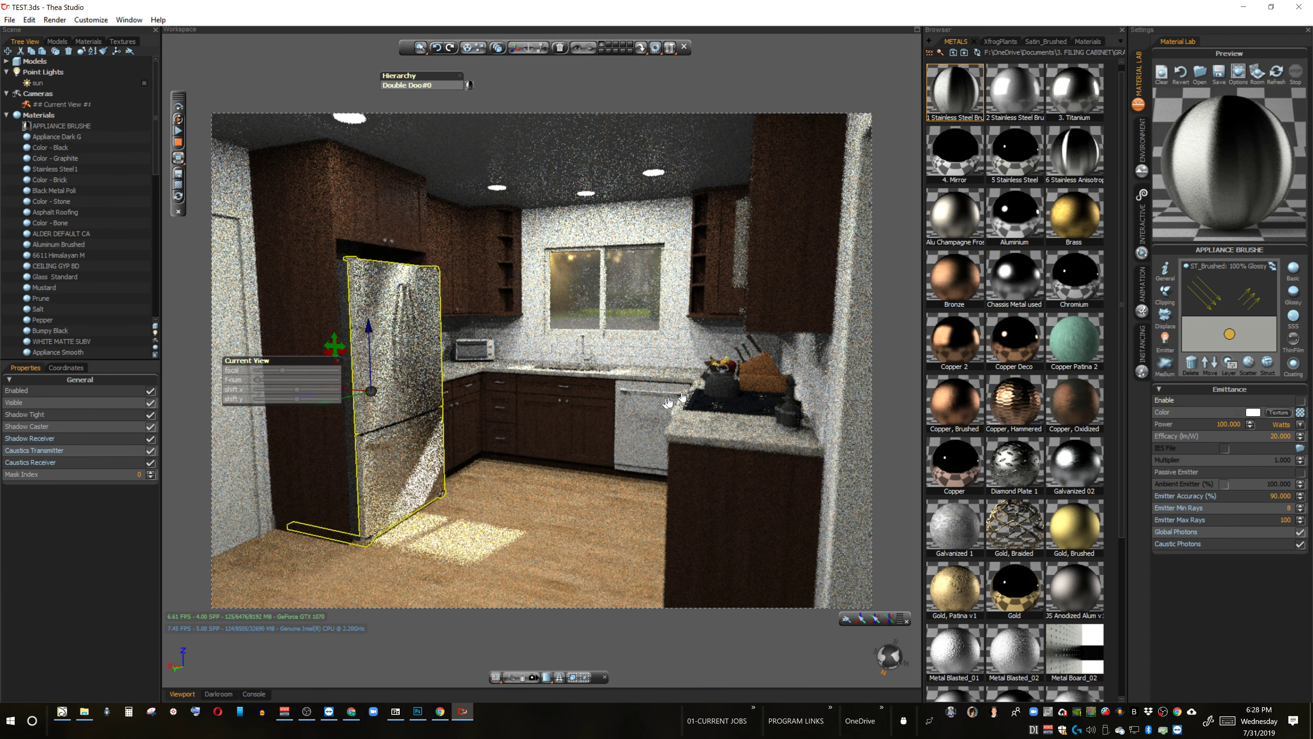
Step: Apply the same brushed stainless steel material to the dishwasher and the sink faucet
left_click(667, 403)
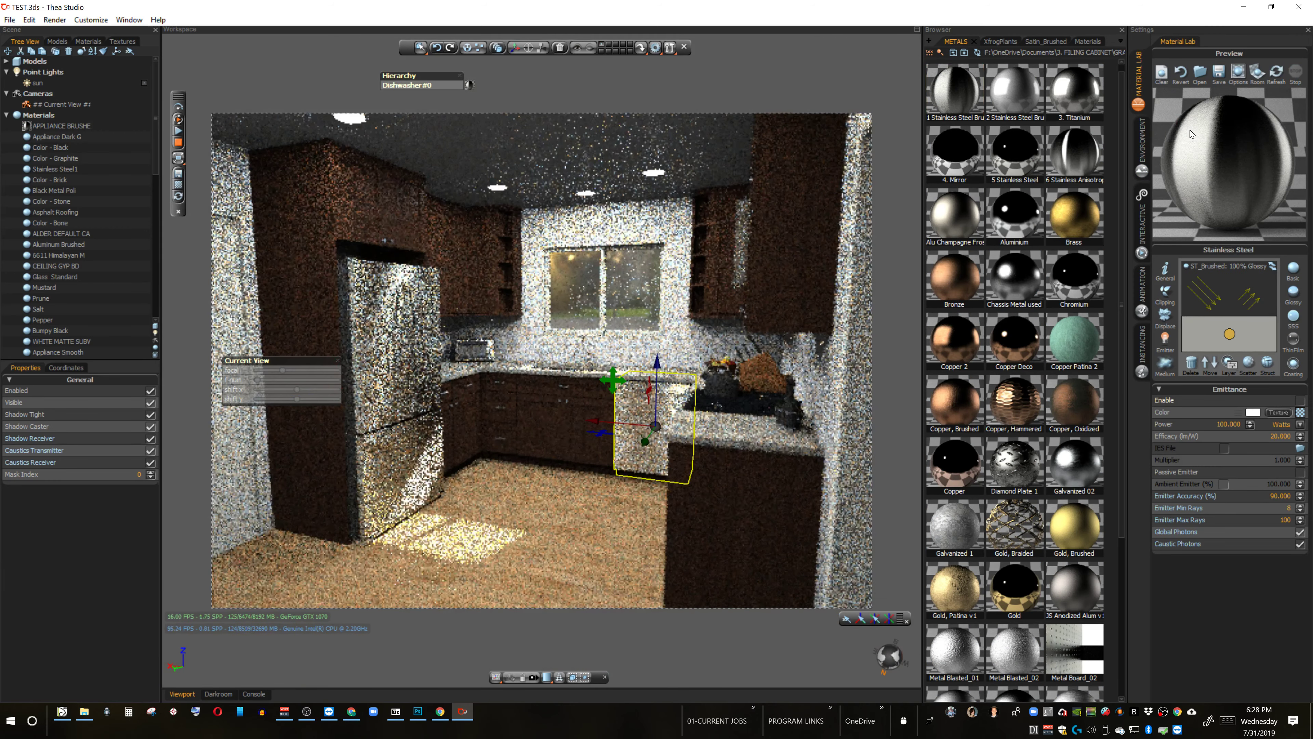
left_click(584, 350)
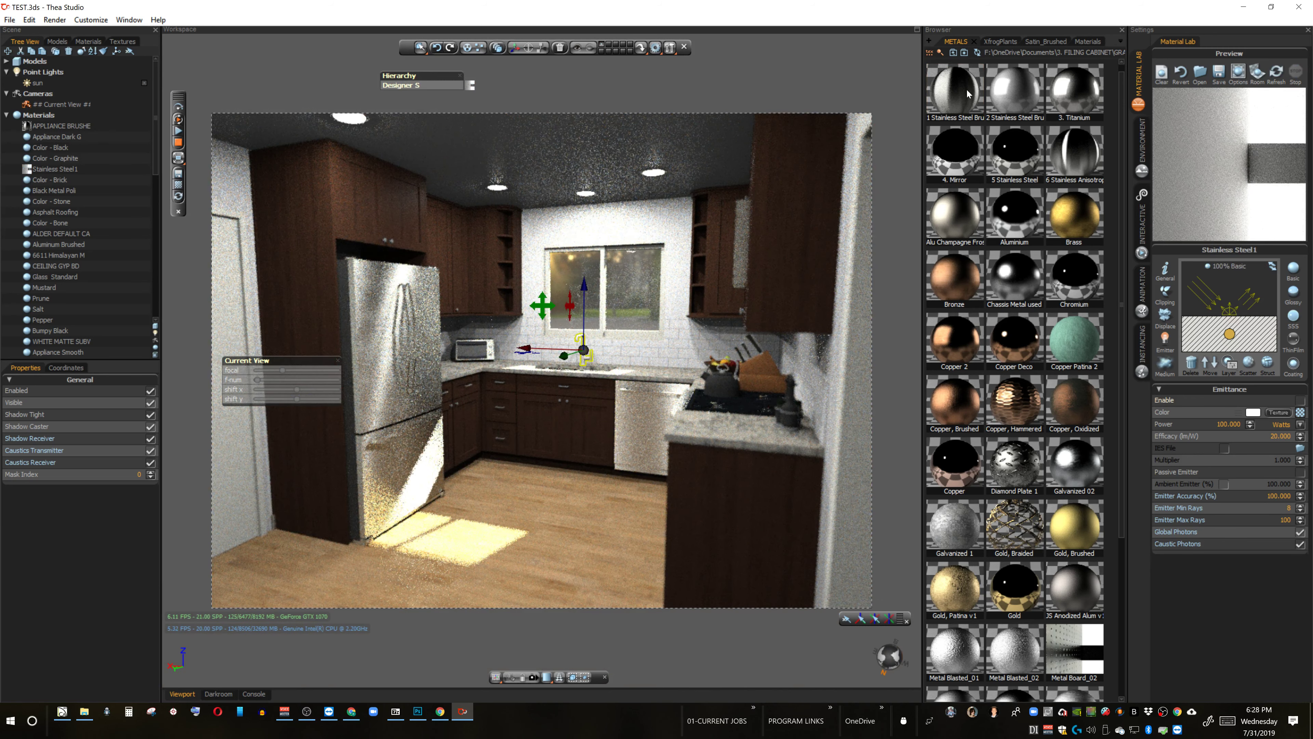
left_click_drag(969, 93, 1251, 151)
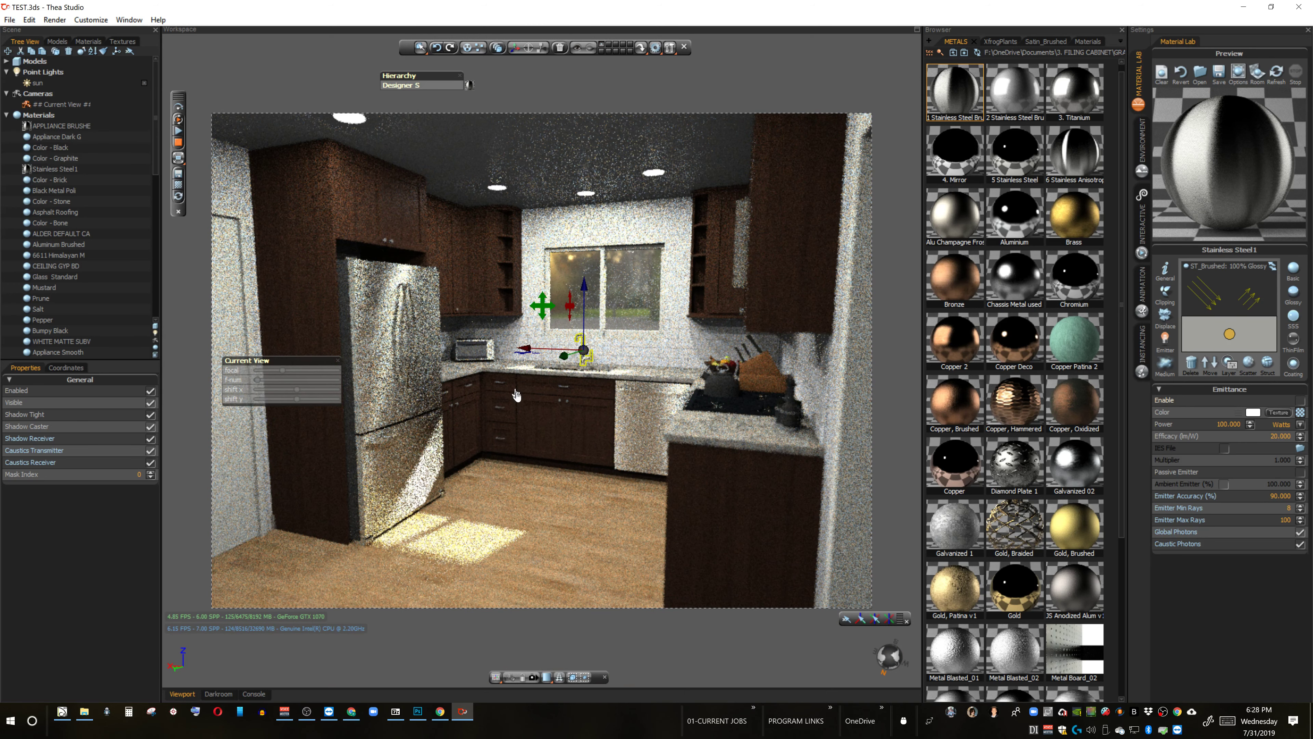
left_click(754, 367)
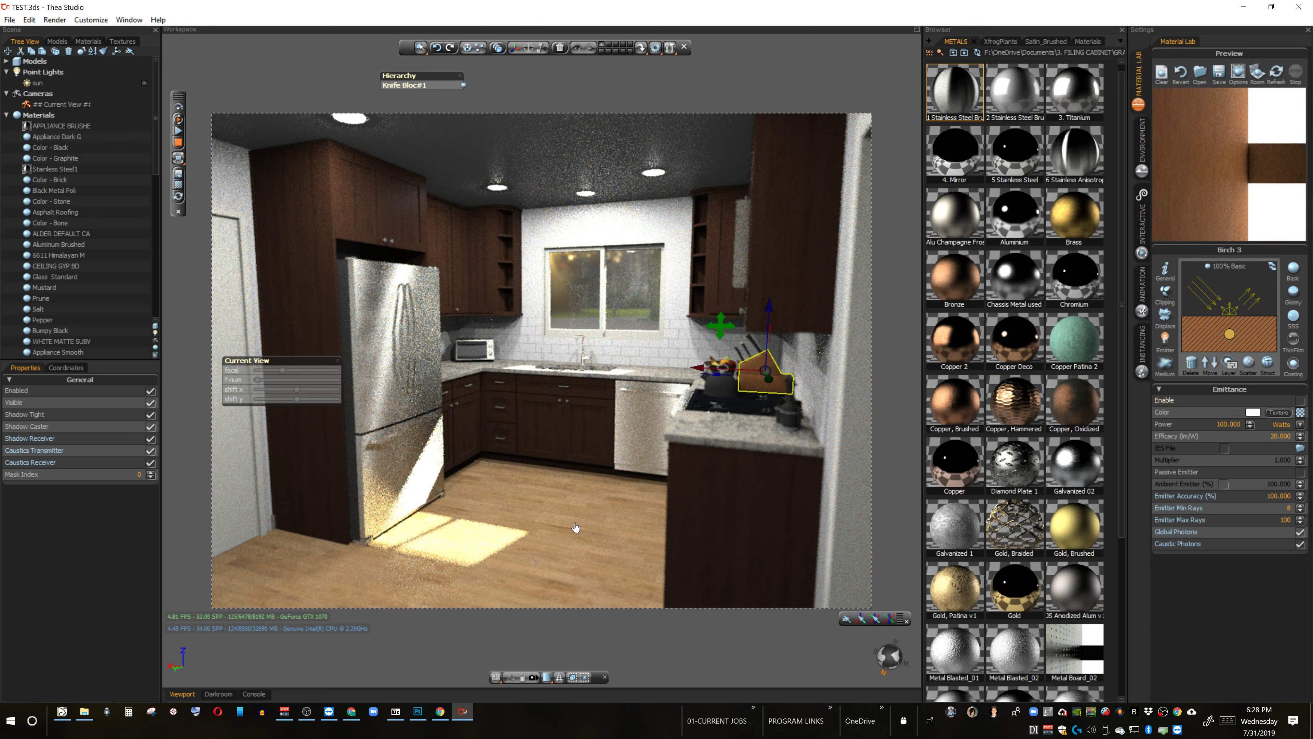
Step: Browse the Floors material folder and reapply the RABS OAK PLANK F material to the kitchen floor
left_click(608, 494)
left_click(953, 52)
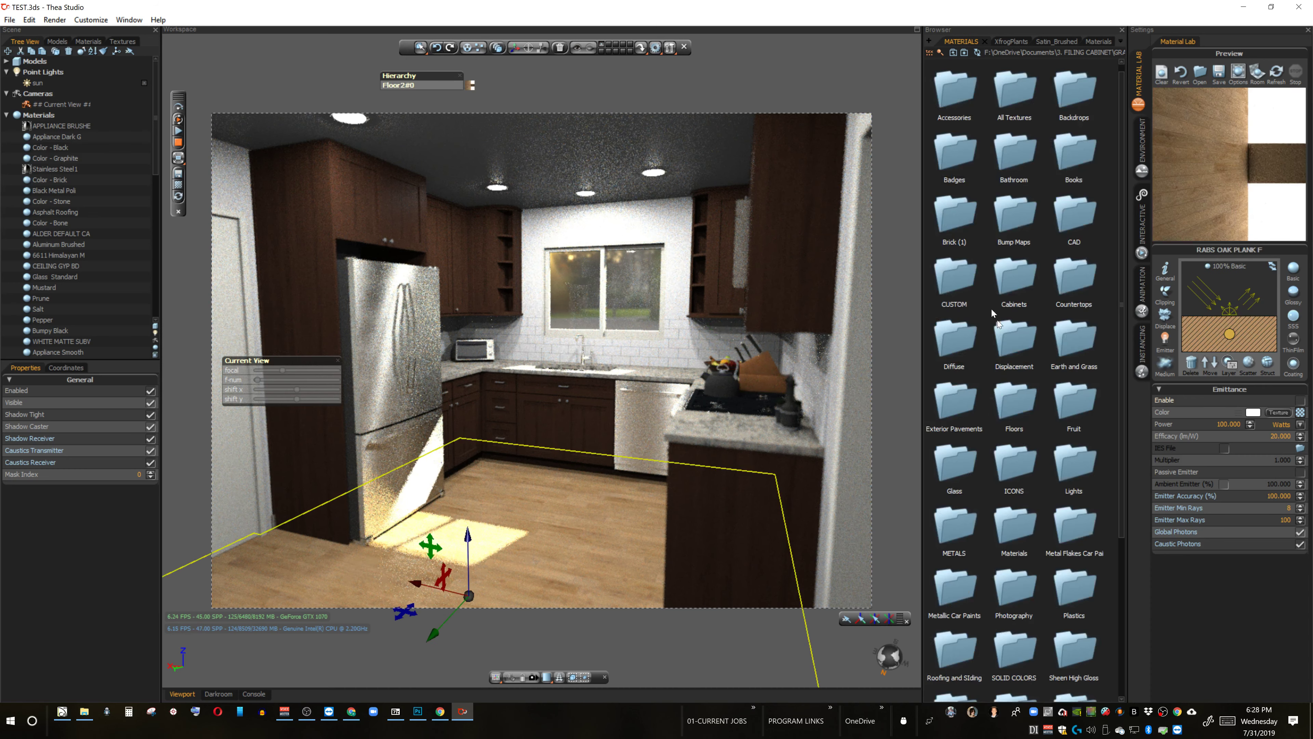
scroll(1028, 489, "down", 2)
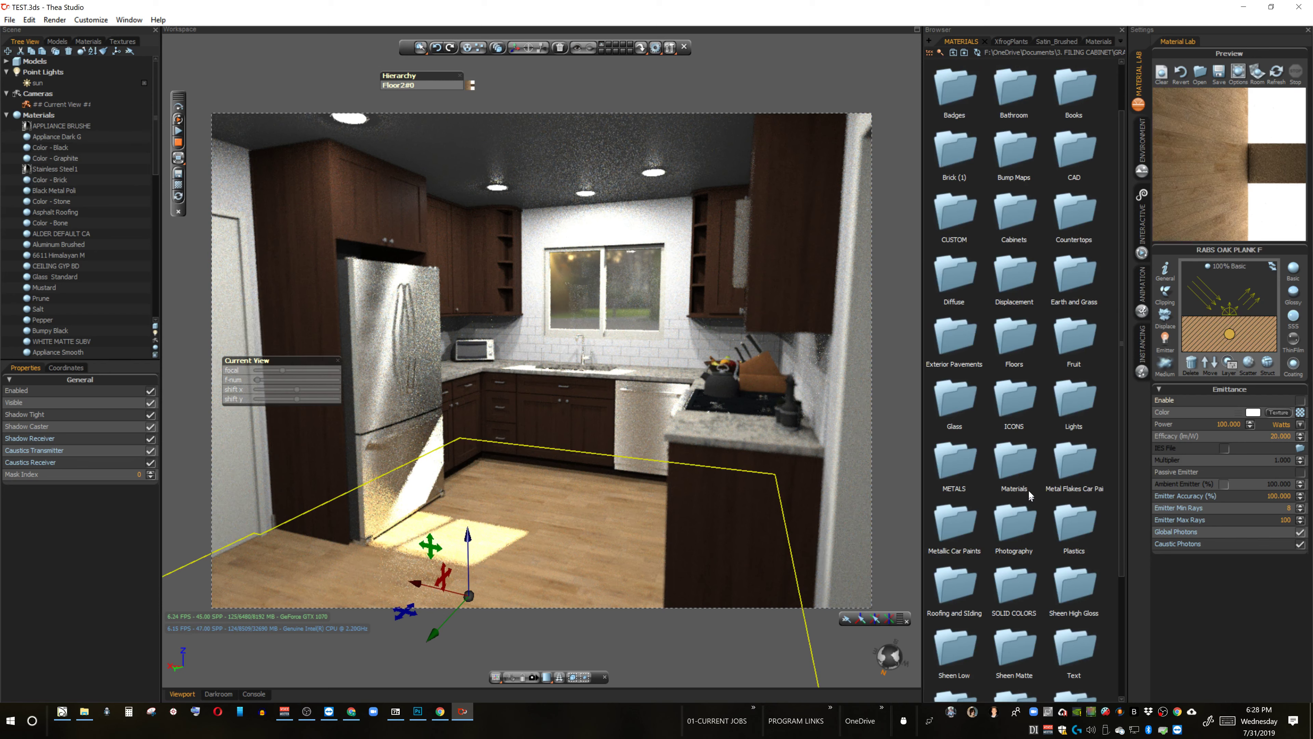
scroll(1029, 490, "down", 2)
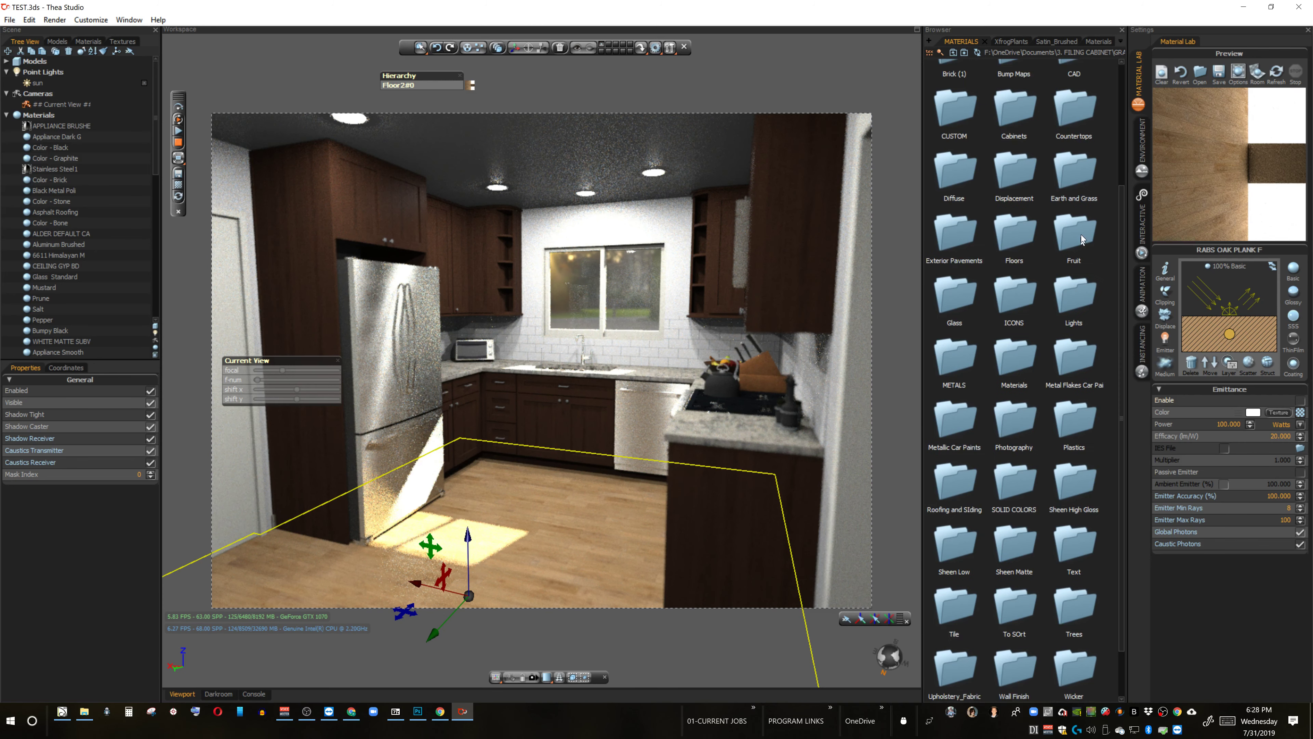
double_click(1013, 224)
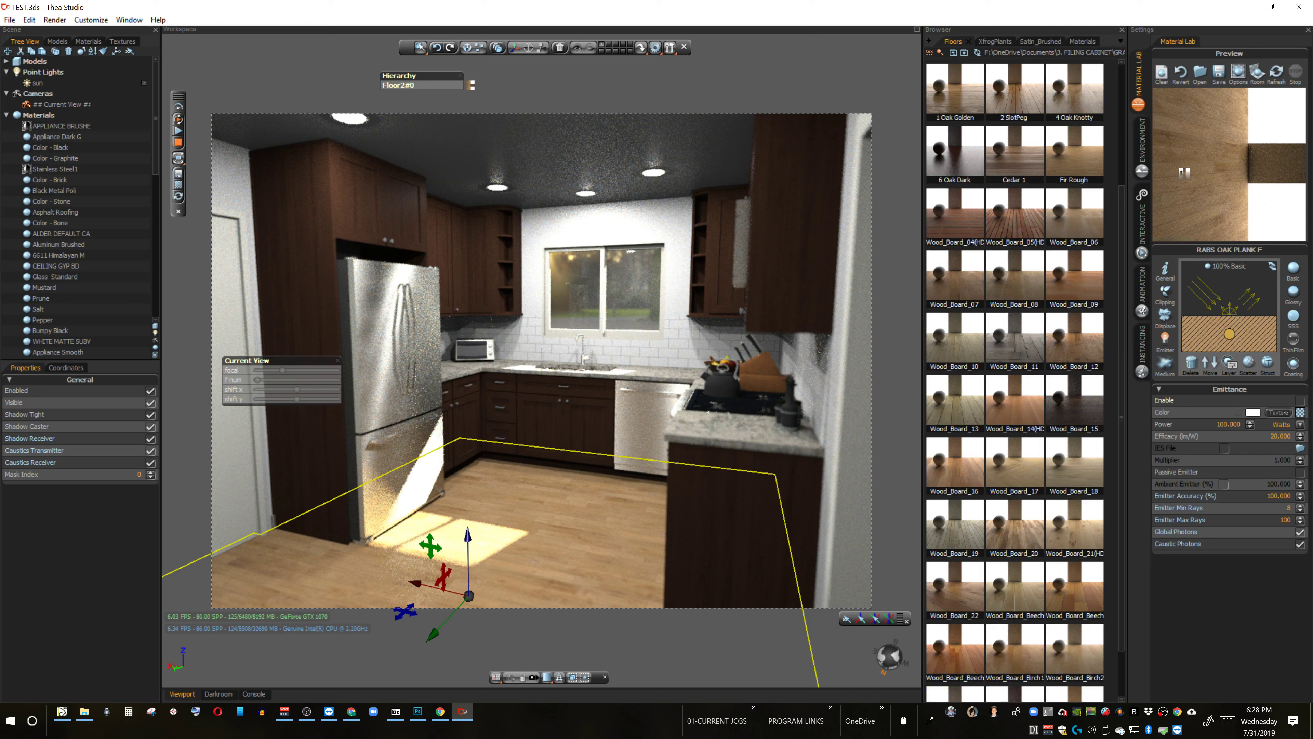
left_click_drag(1183, 173, 524, 497)
left_click_drag(524, 498, 524, 498)
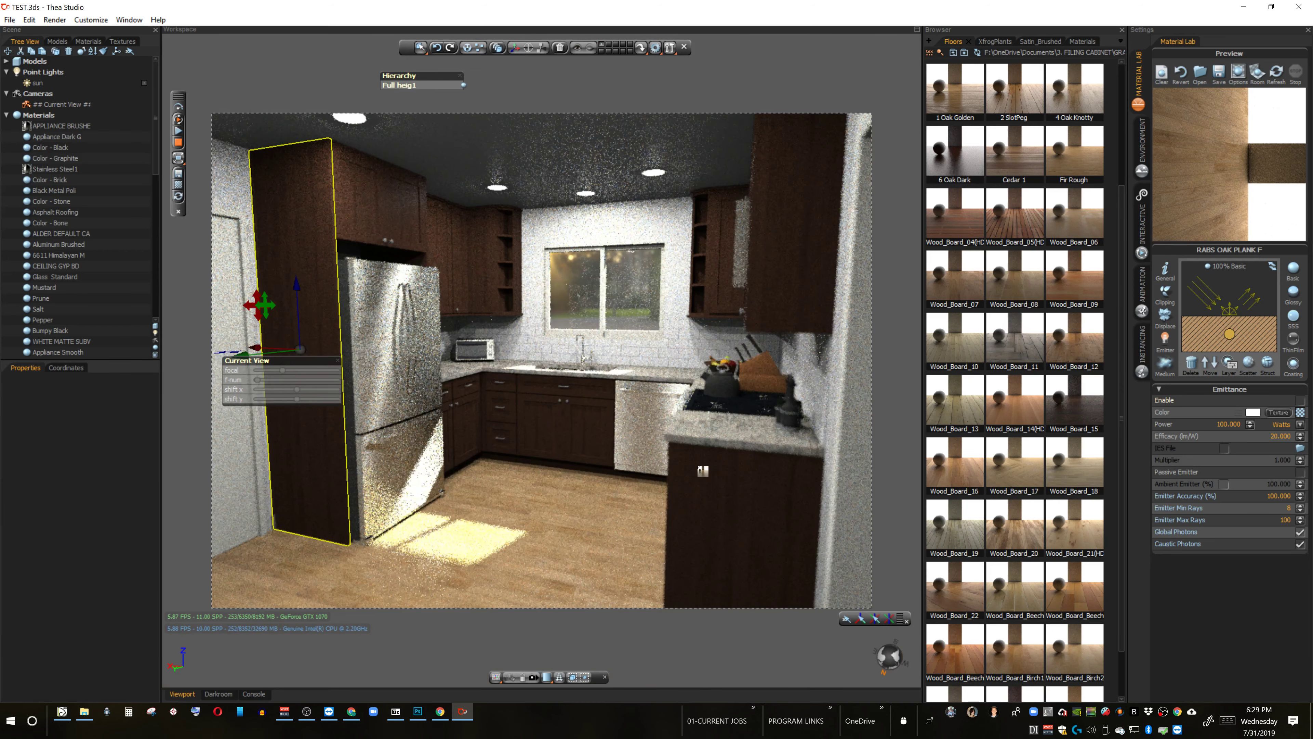
left_click_drag(699, 467, 584, 507)
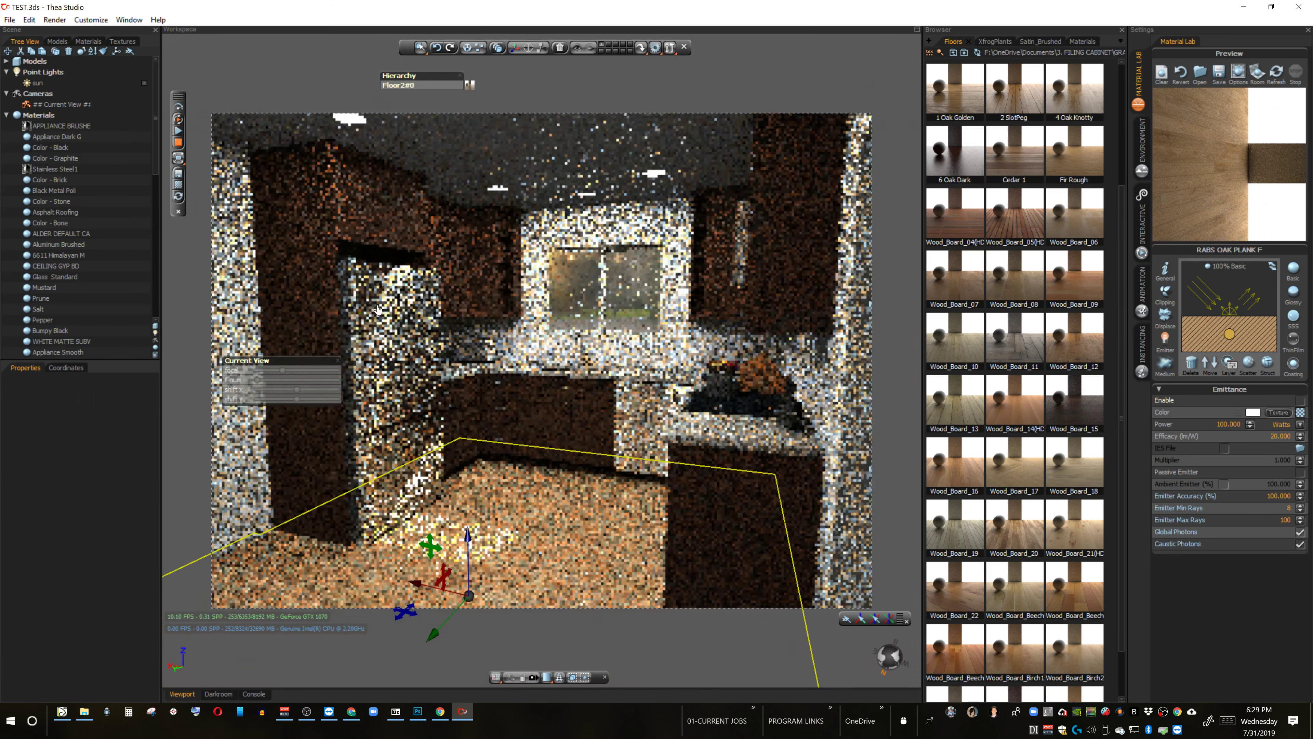
Step: Apply the Wood_14 material from the Wood folder to the kitchen cabinets' ALDER DEFAULT CA material
left_click(304, 213)
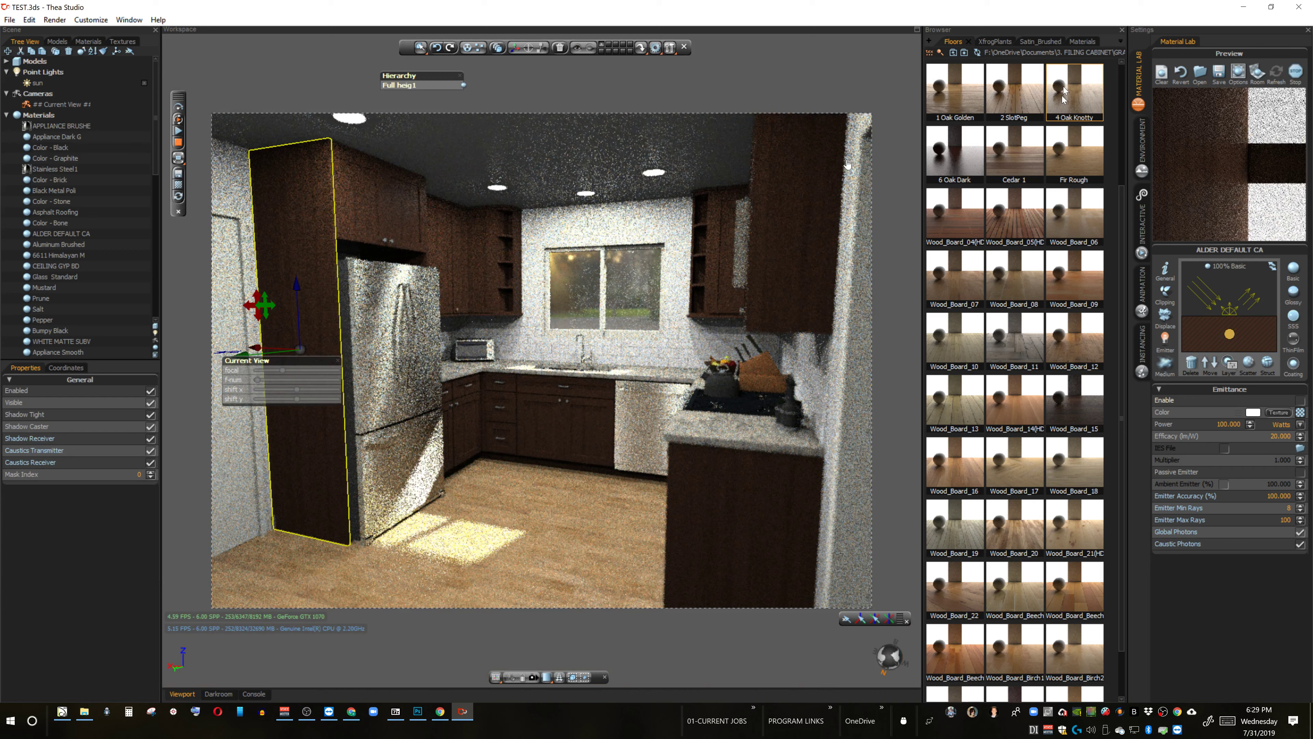
left_click(954, 52)
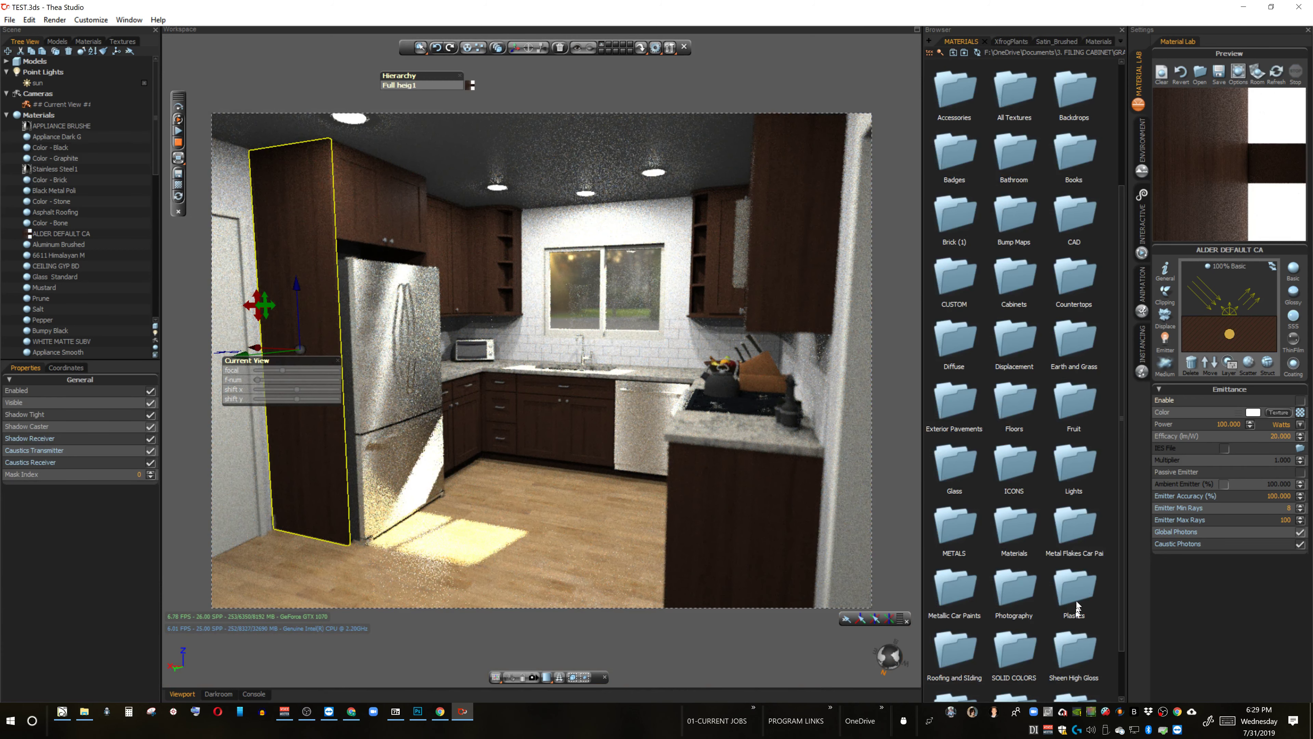
scroll(1077, 603, "down", 4)
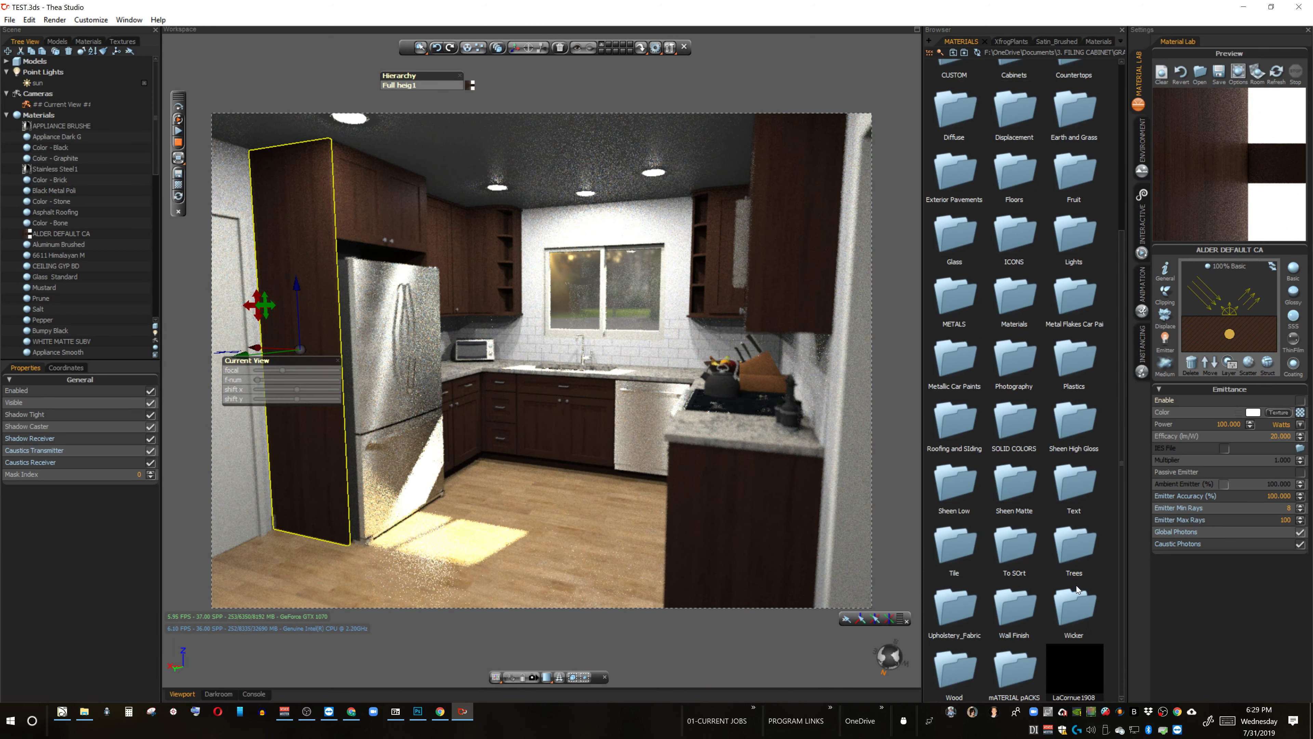
double_click(954, 672)
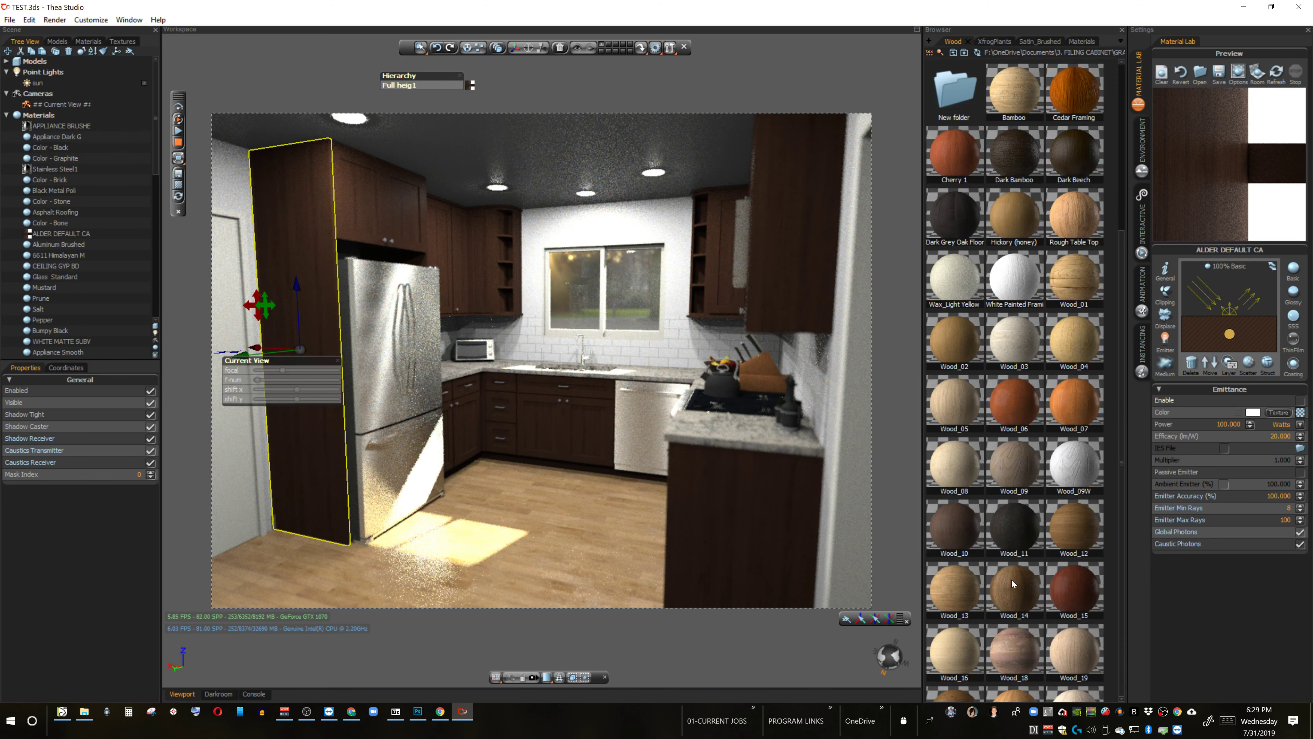
left_click_drag(1012, 580, 1208, 205)
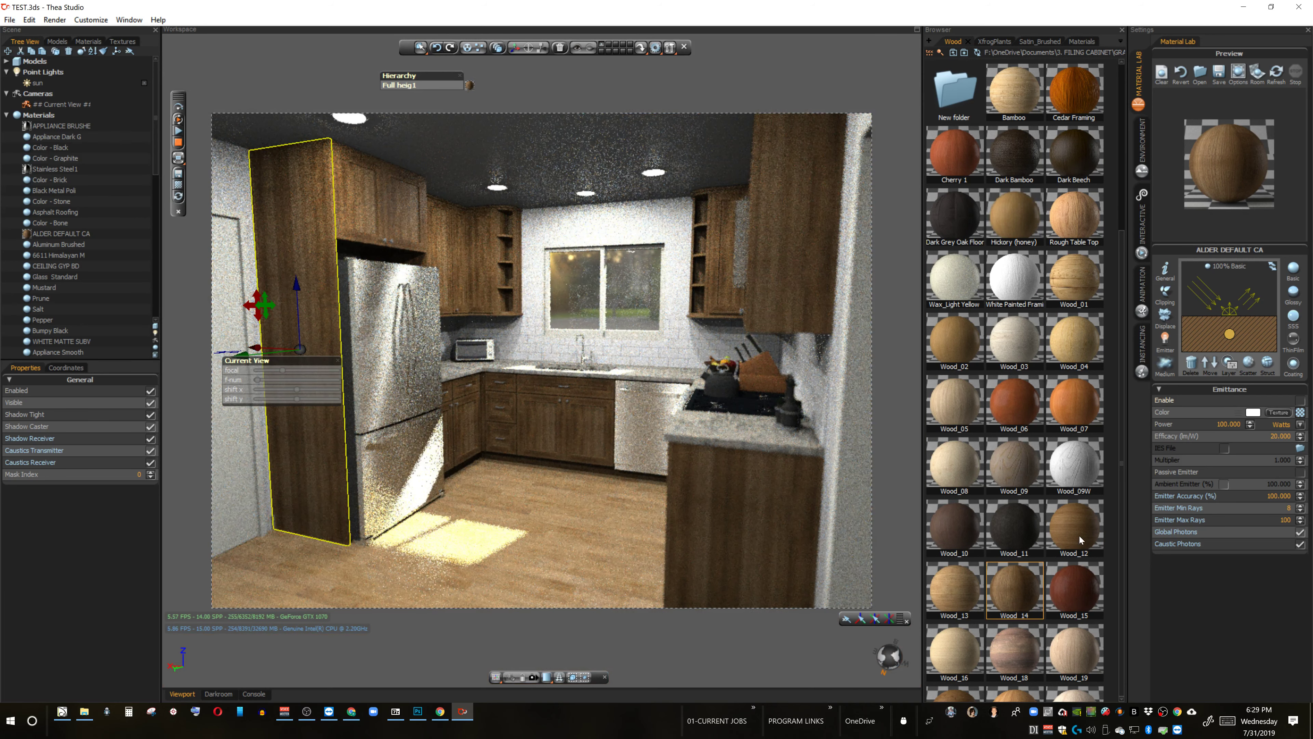
Step: Replace the cabinets' wood finish with the Wood_Elm1 material
scroll(1080, 535, "down", 1)
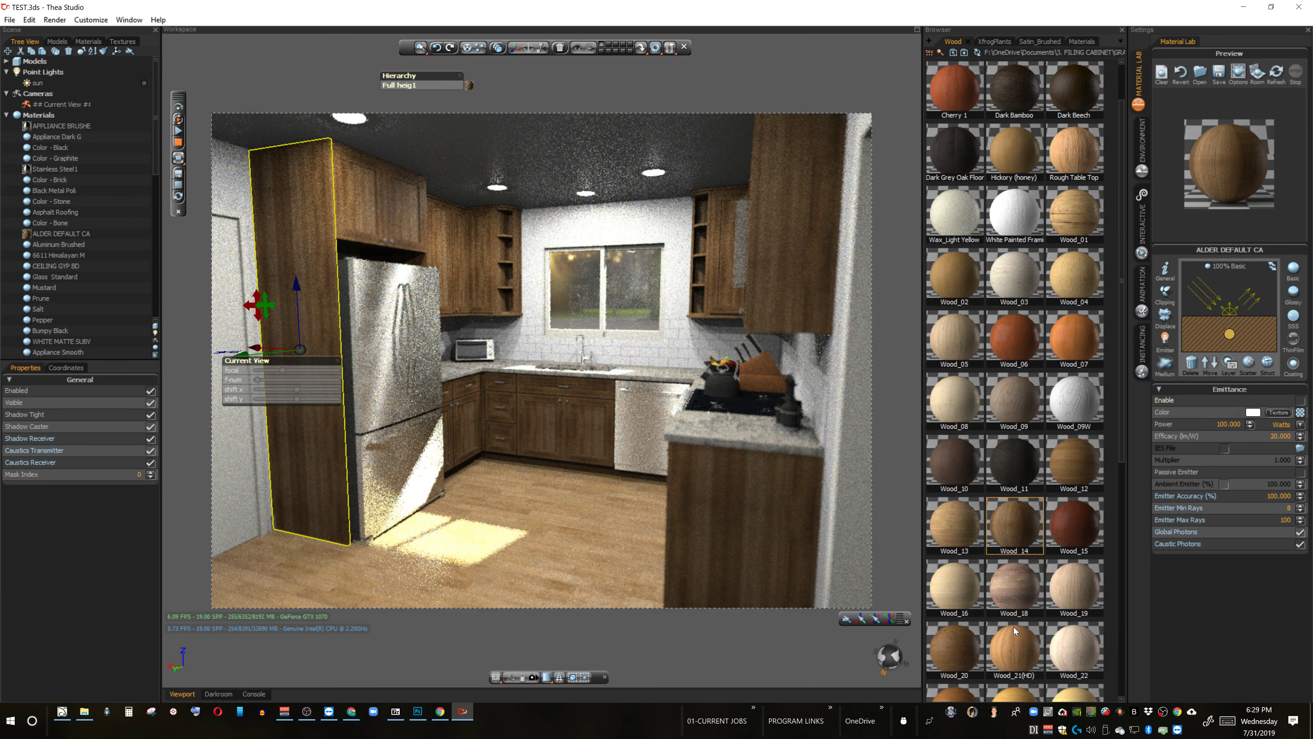
scroll(1014, 627, "down", 3)
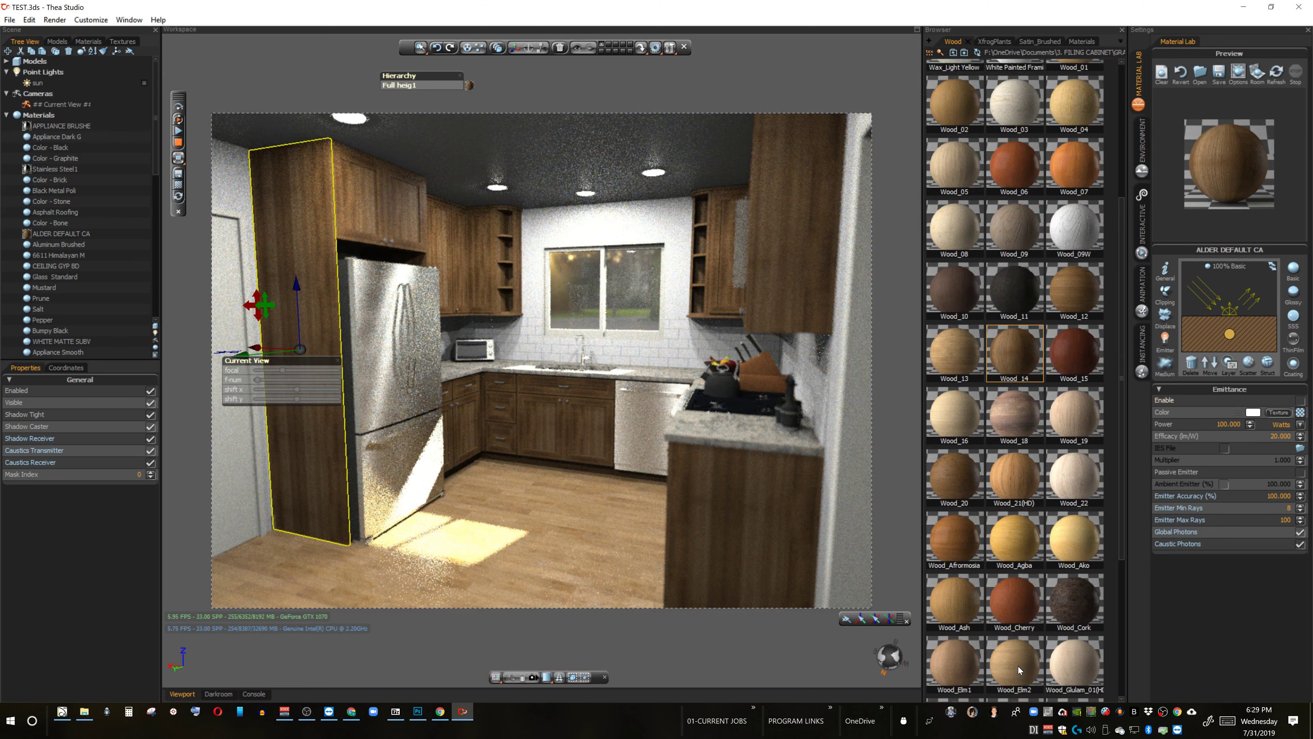
left_click_drag(1018, 666, 987, 610)
left_click_drag(1088, 439, 1225, 151)
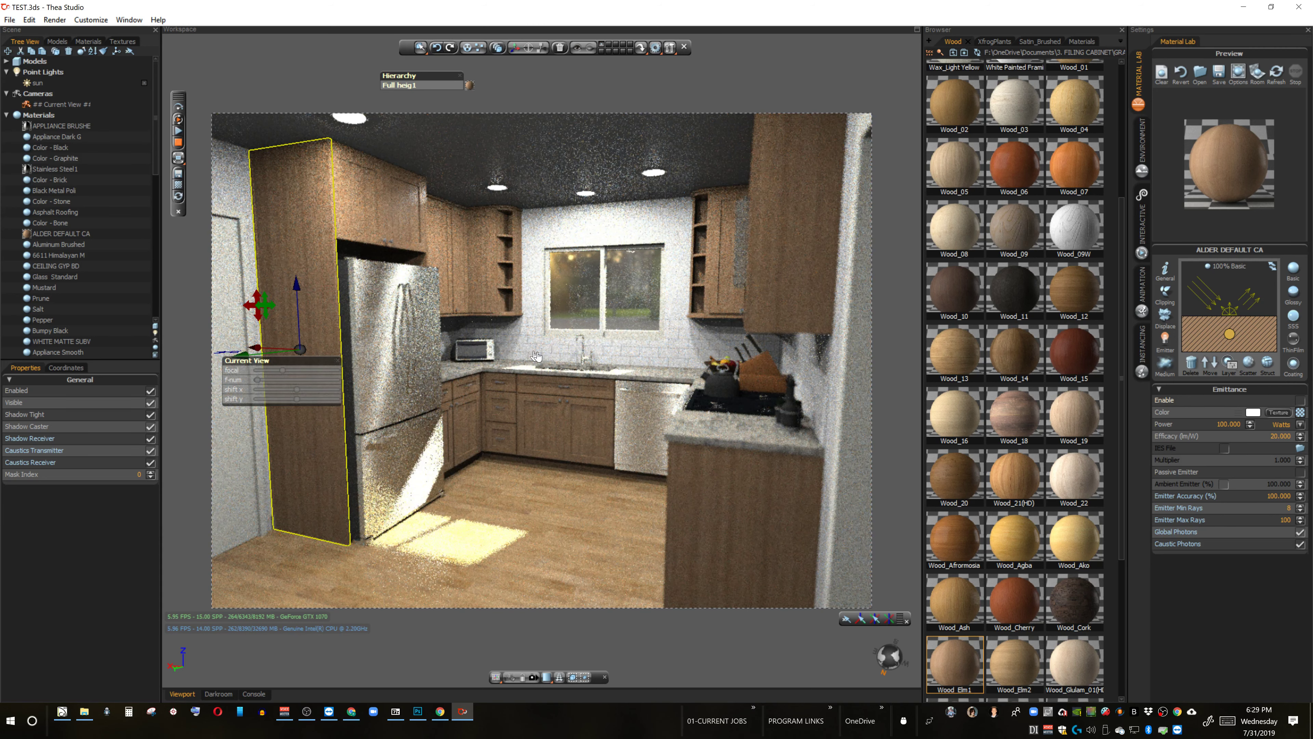
Step: Apply the white subway tile material from the Tile folder to the kitchen backsplash
left_click(536, 356)
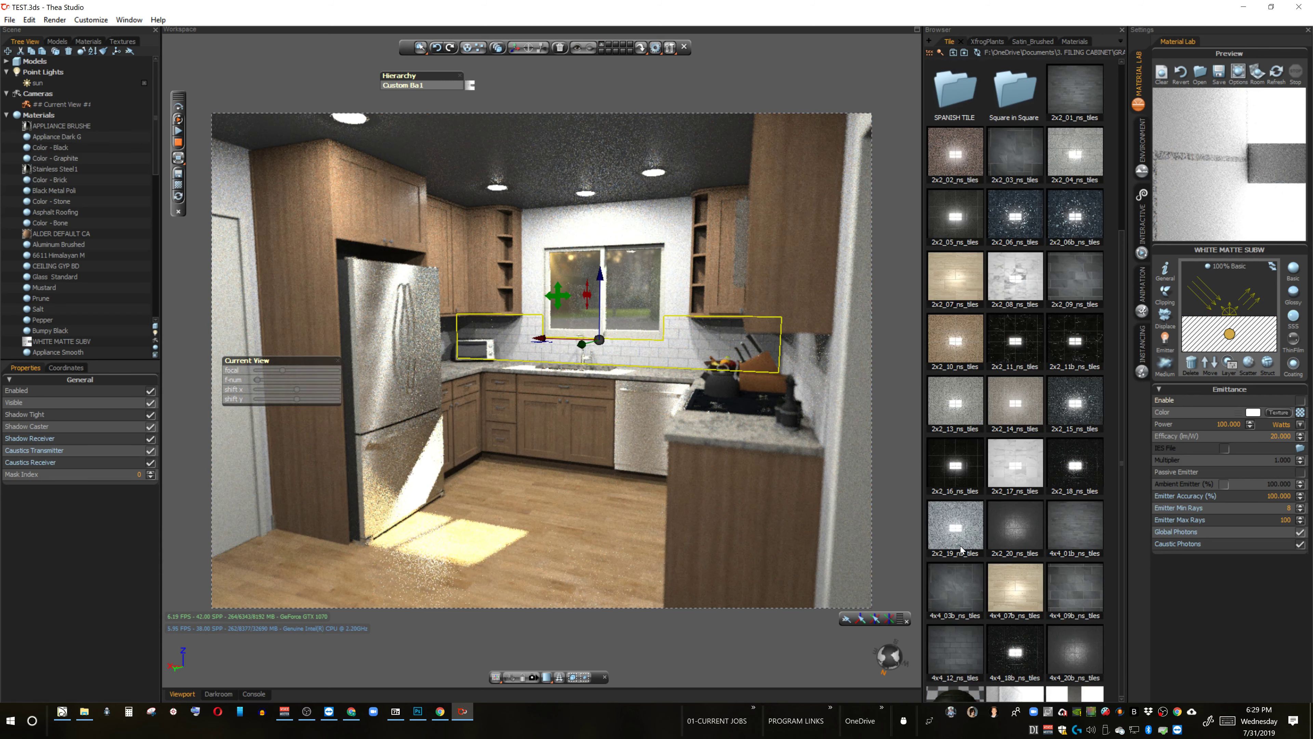
scroll(961, 547, "down", 7)
left_click_drag(1015, 604, 1237, 203)
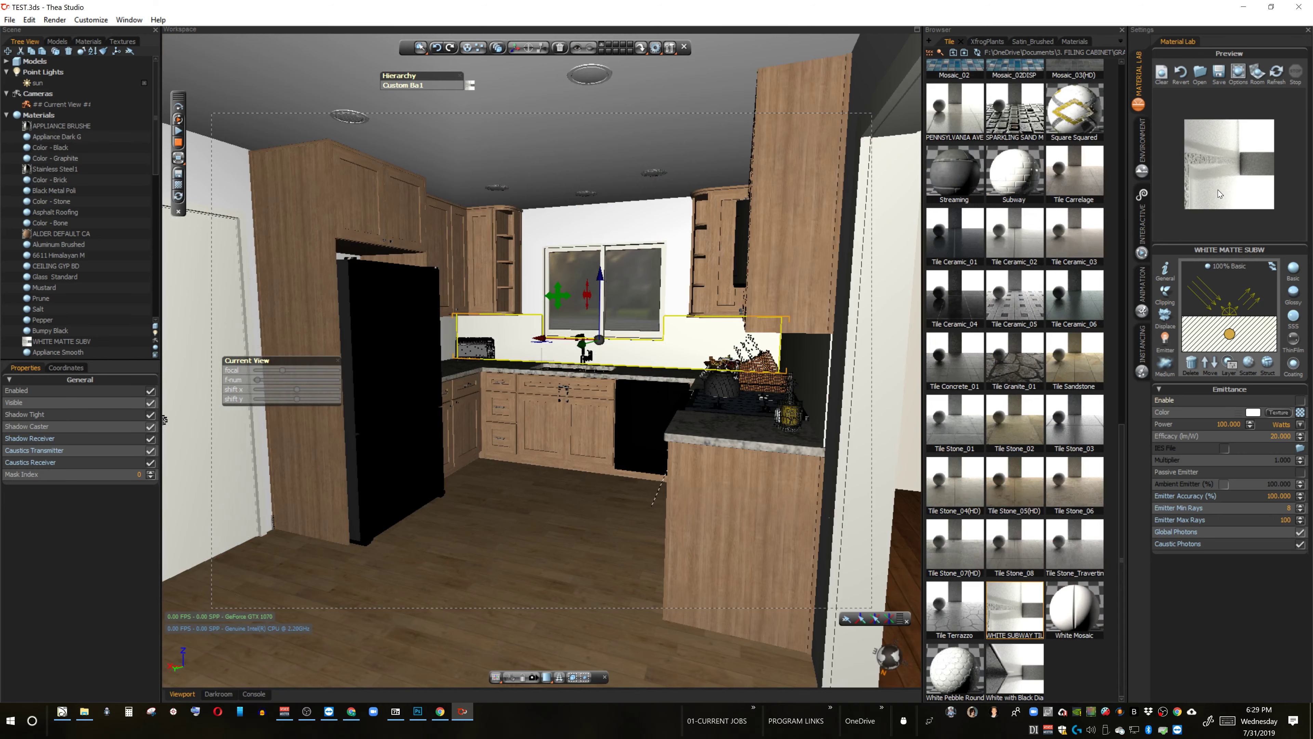
Step: Load a subway tile bitmap from the TILE folder as the diffuse texture of the backsplash material
scroll(618, 369, "up", 10)
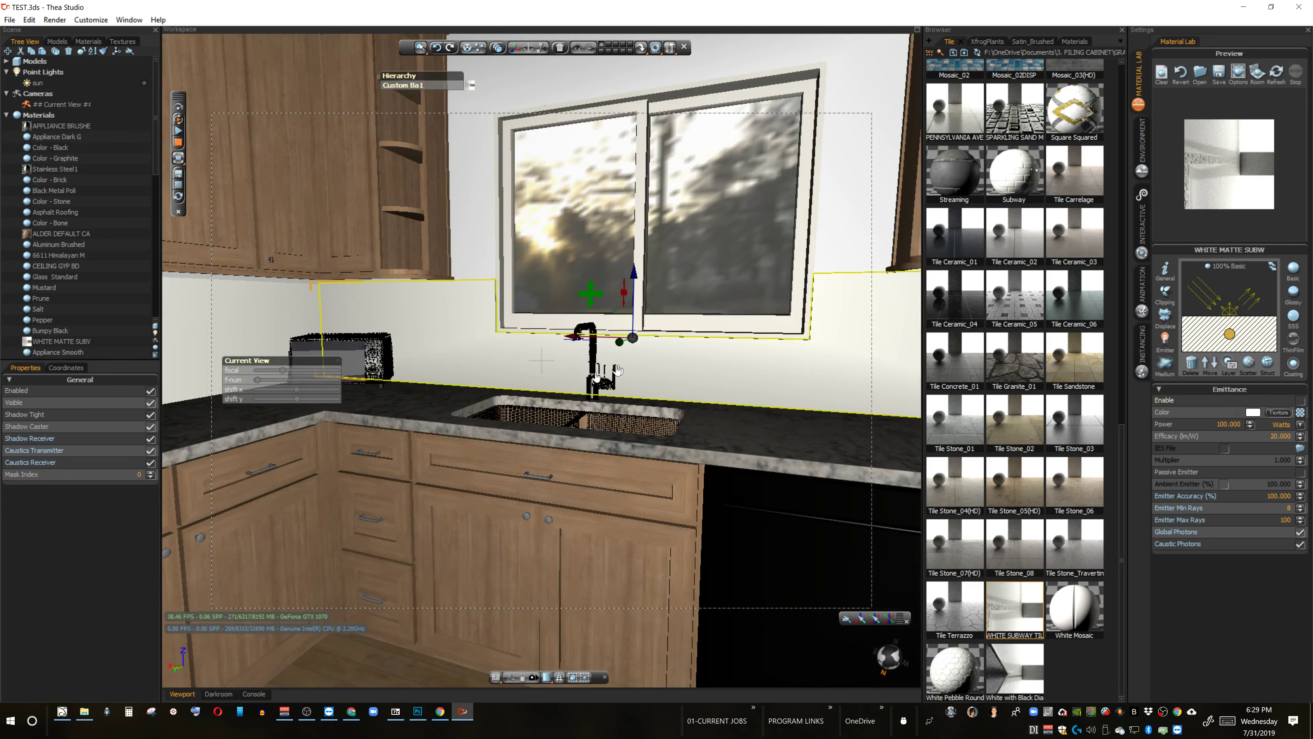
scroll(762, 414, "up", 10)
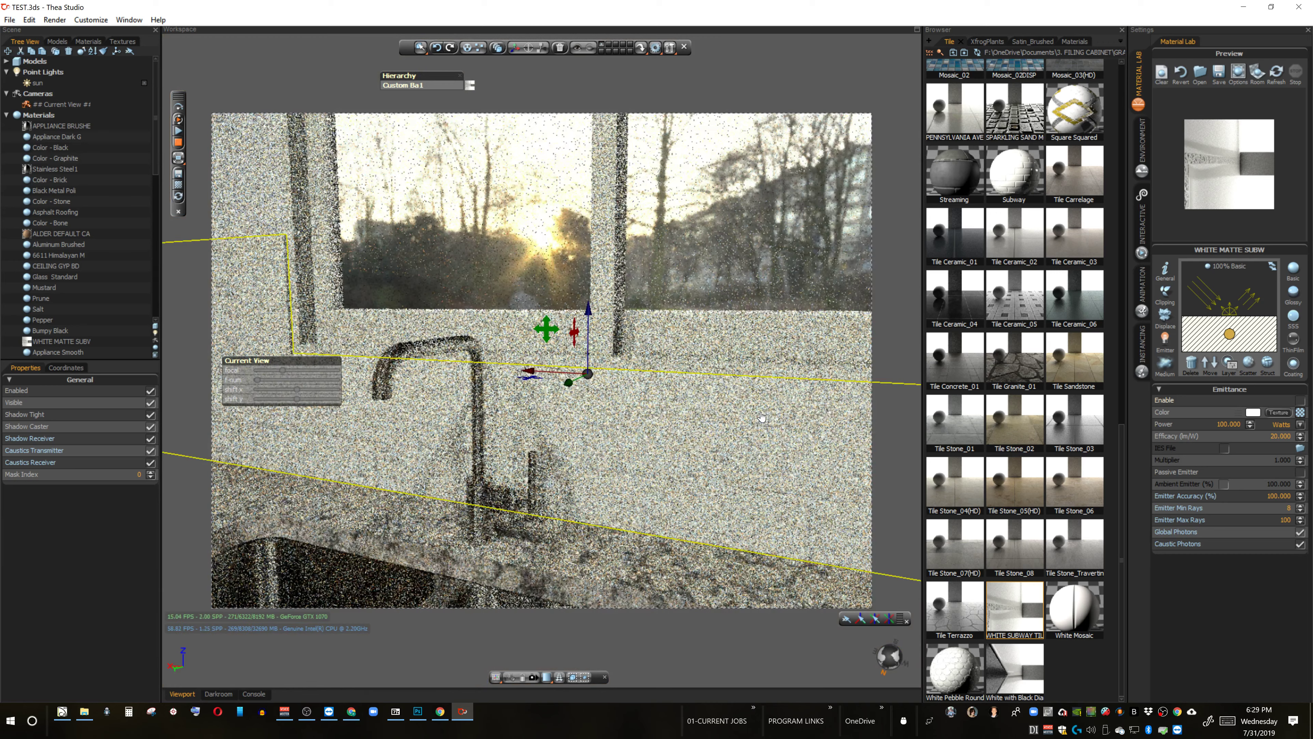
scroll(762, 414, "down", 3)
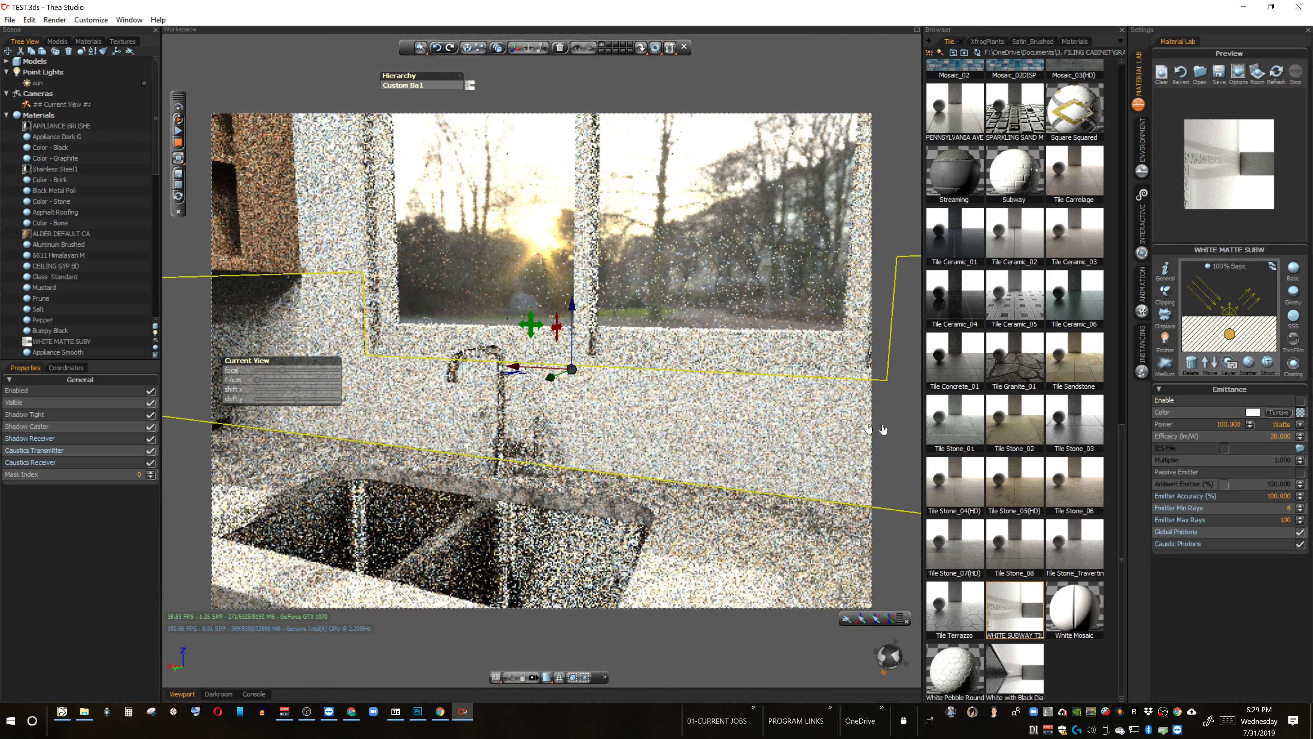
left_click(1246, 365)
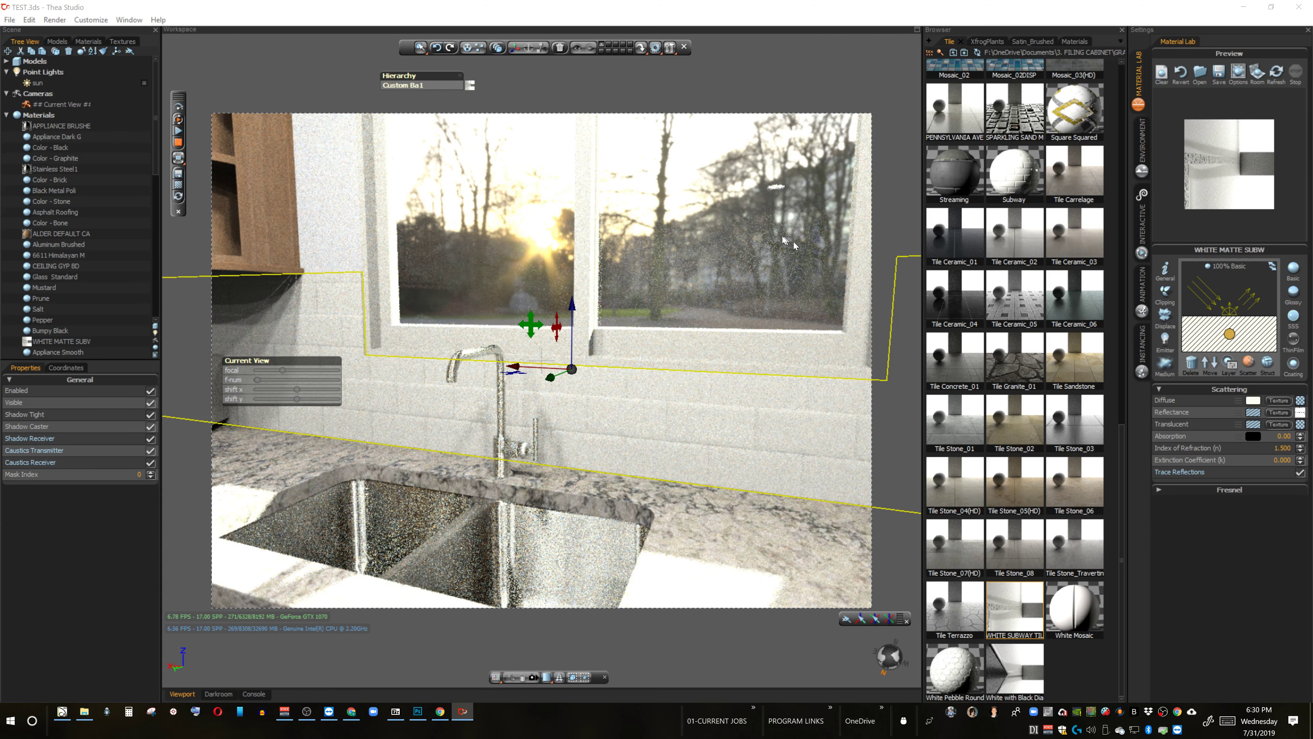
scroll(707, 349, "down", 4)
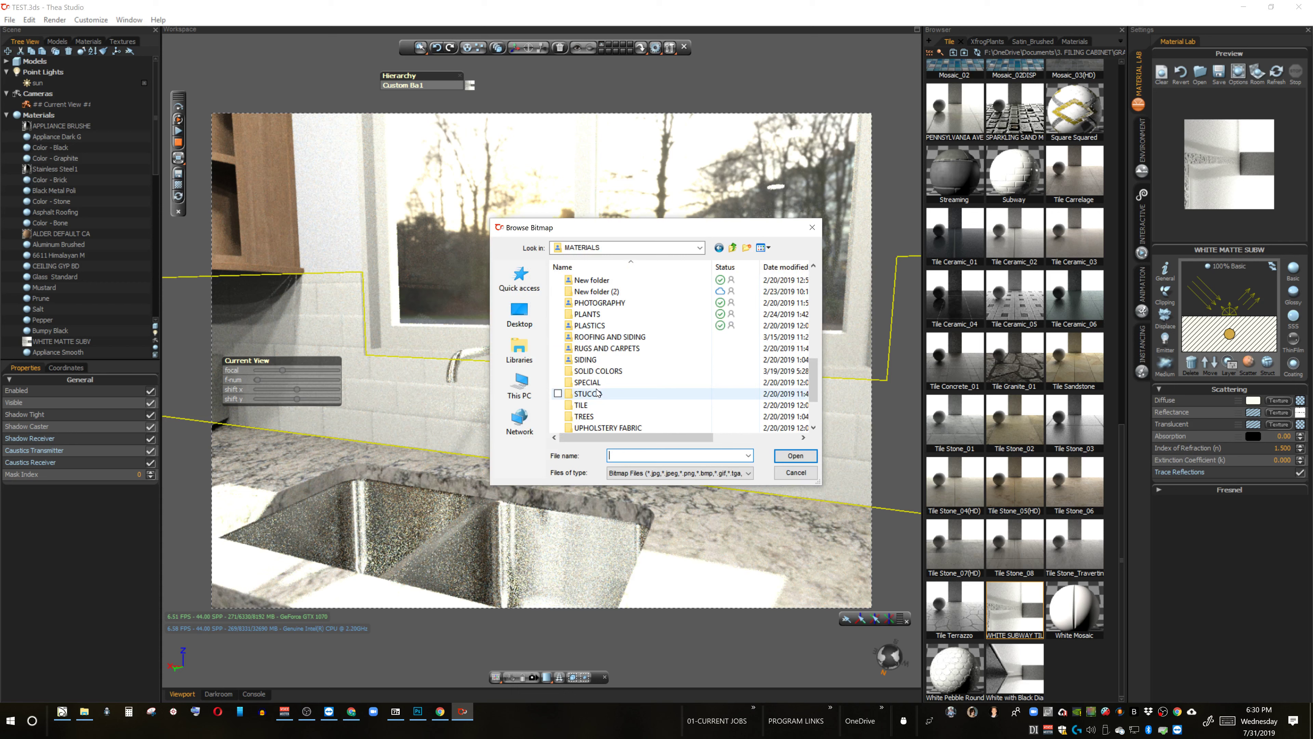
double_click(581, 405)
left_click_drag(814, 274, 811, 385)
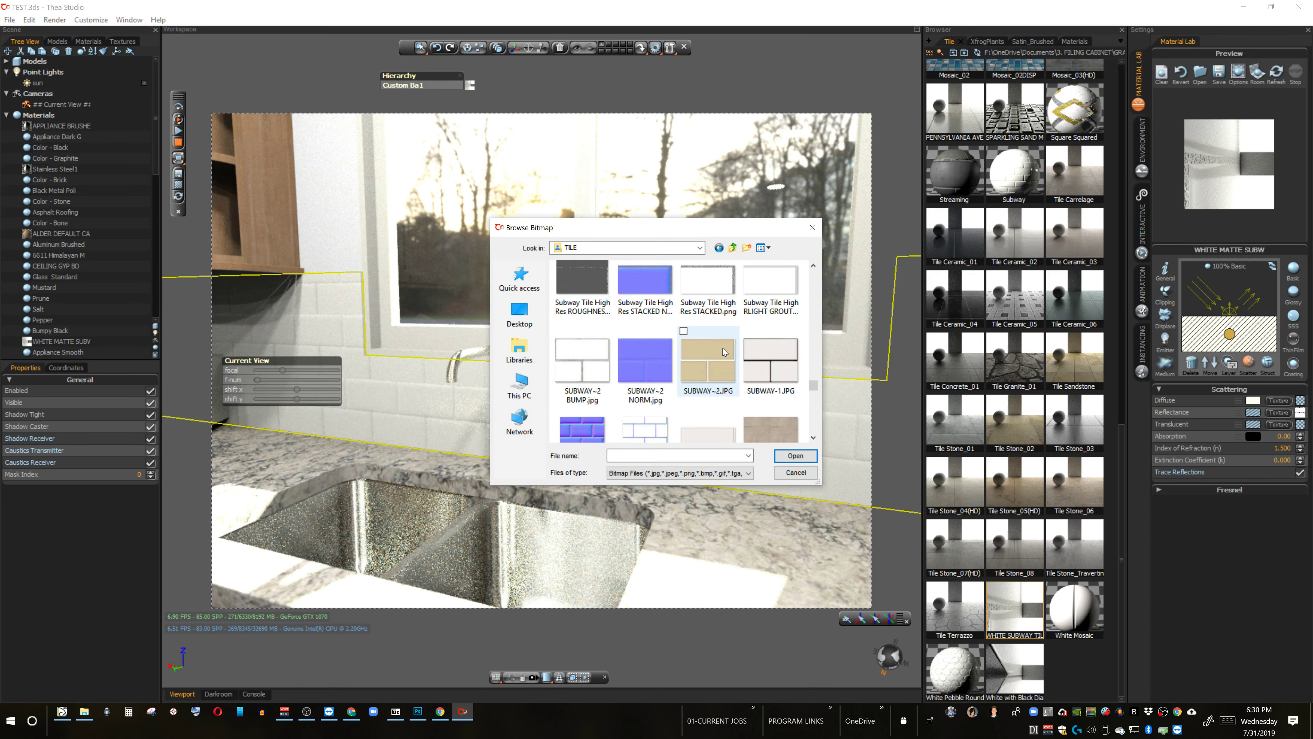
double_click(723, 348)
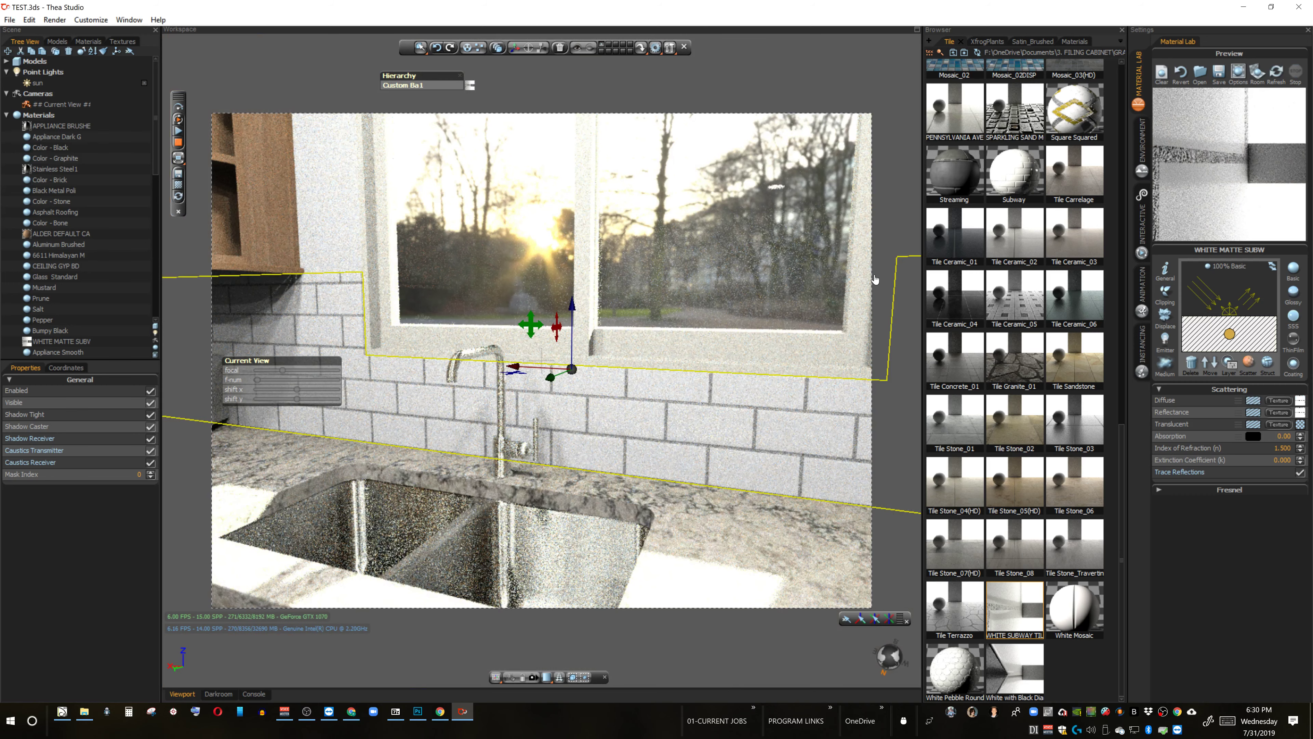
Step: Set the second UV scale value of the backsplash's material texture coordinates to 0.790
left_click(65, 367)
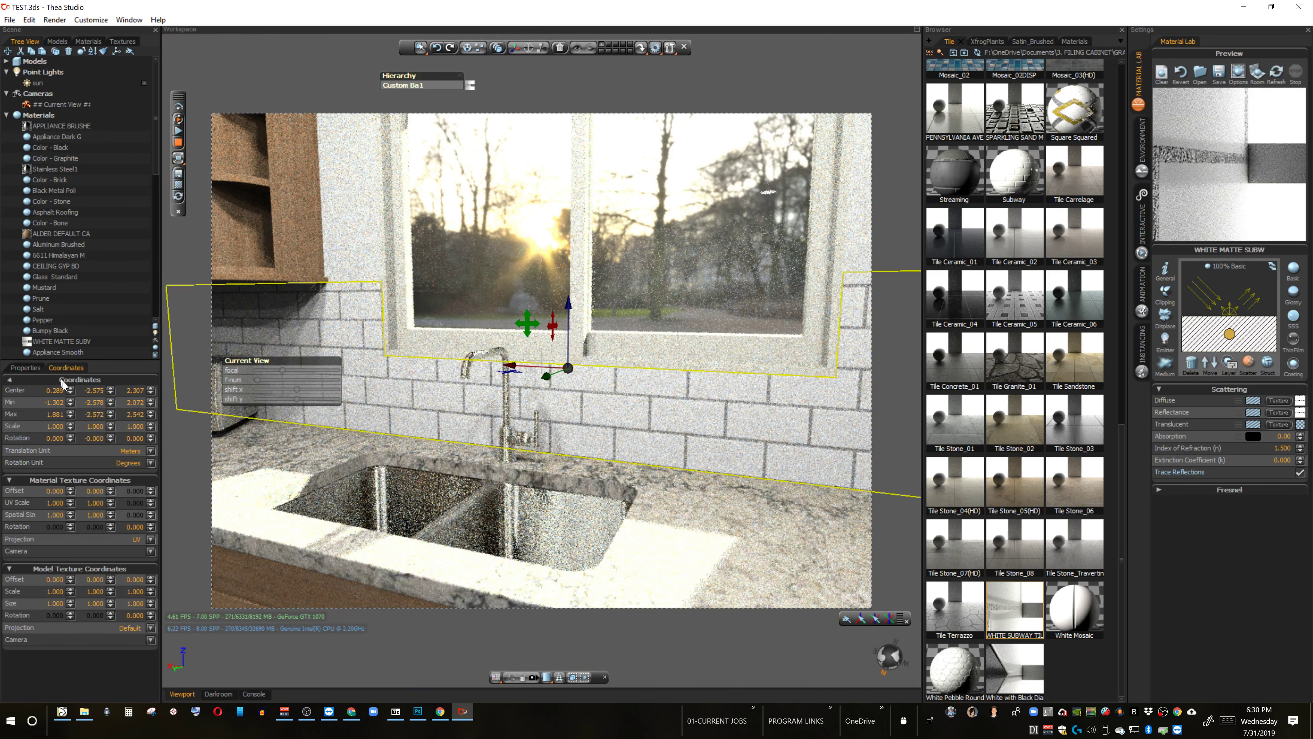
mouse_move(110, 502)
left_mouse_down()
mouse_move(109, 549)
mouse_move(104, 516)
left_mouse_up()
scroll(596, 339, "down", 10)
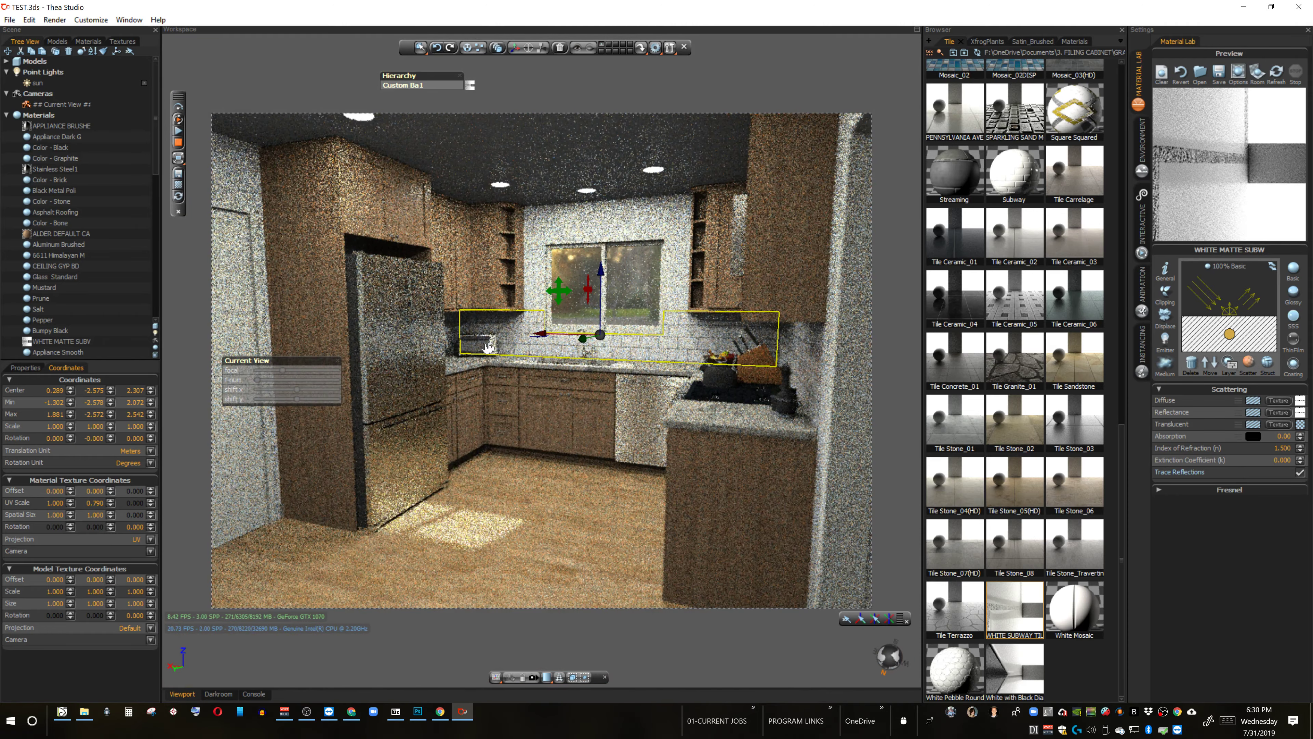
Step: Apply the 1 Glass material from the Glass folder to the toaster oven's Glass Grey material
left_click(475, 344)
left_click(954, 52)
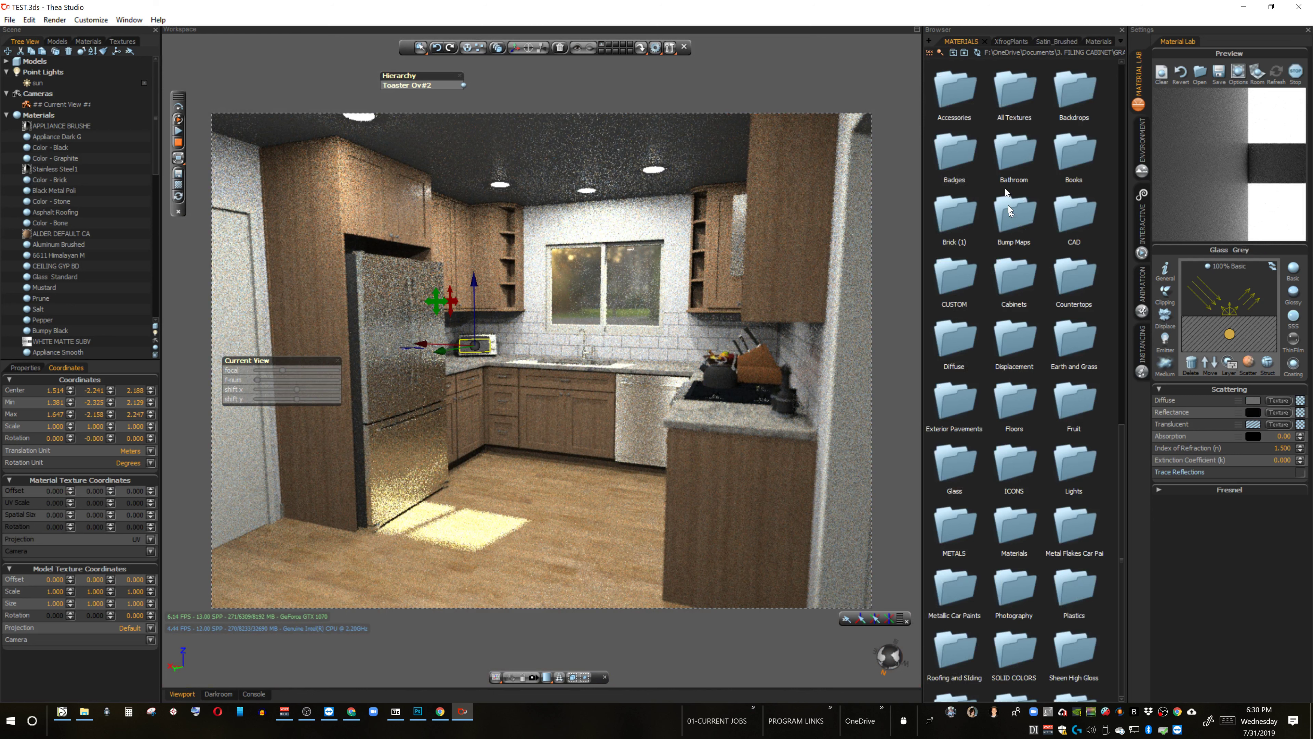
scroll(1029, 543, "down", 1)
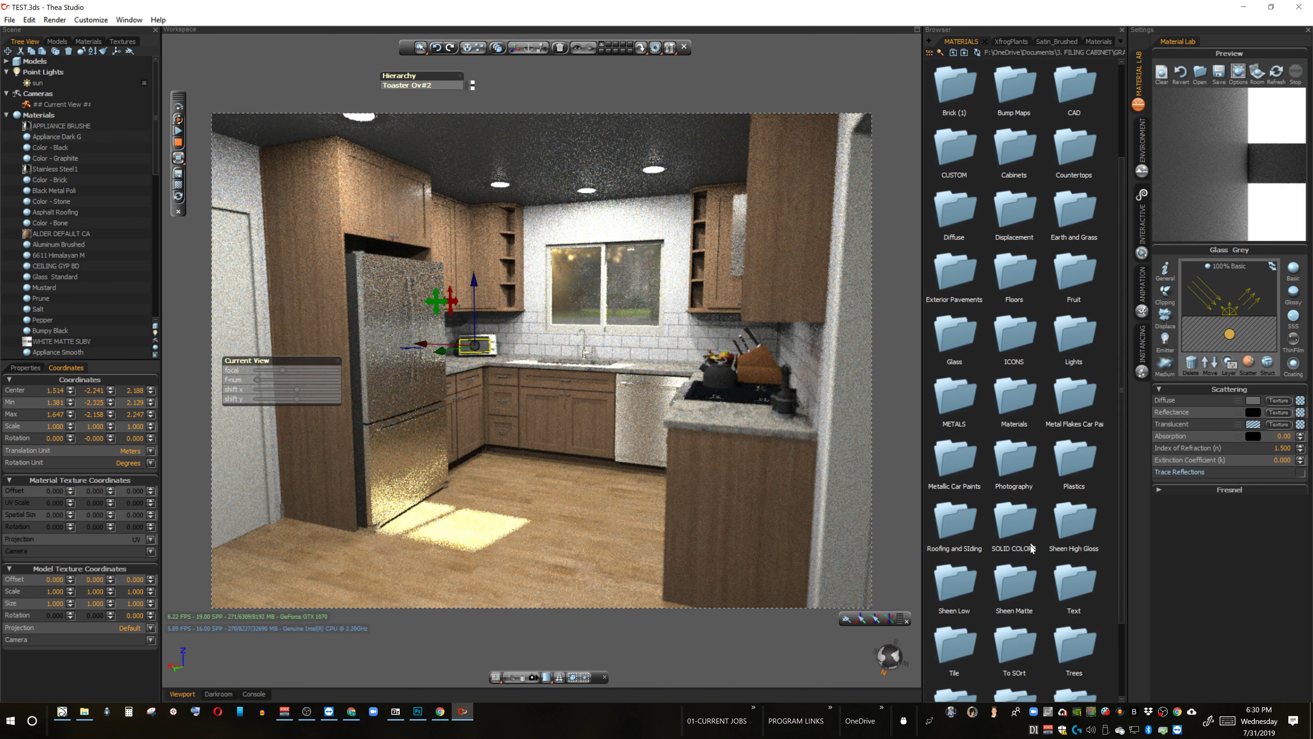
double_click(959, 348)
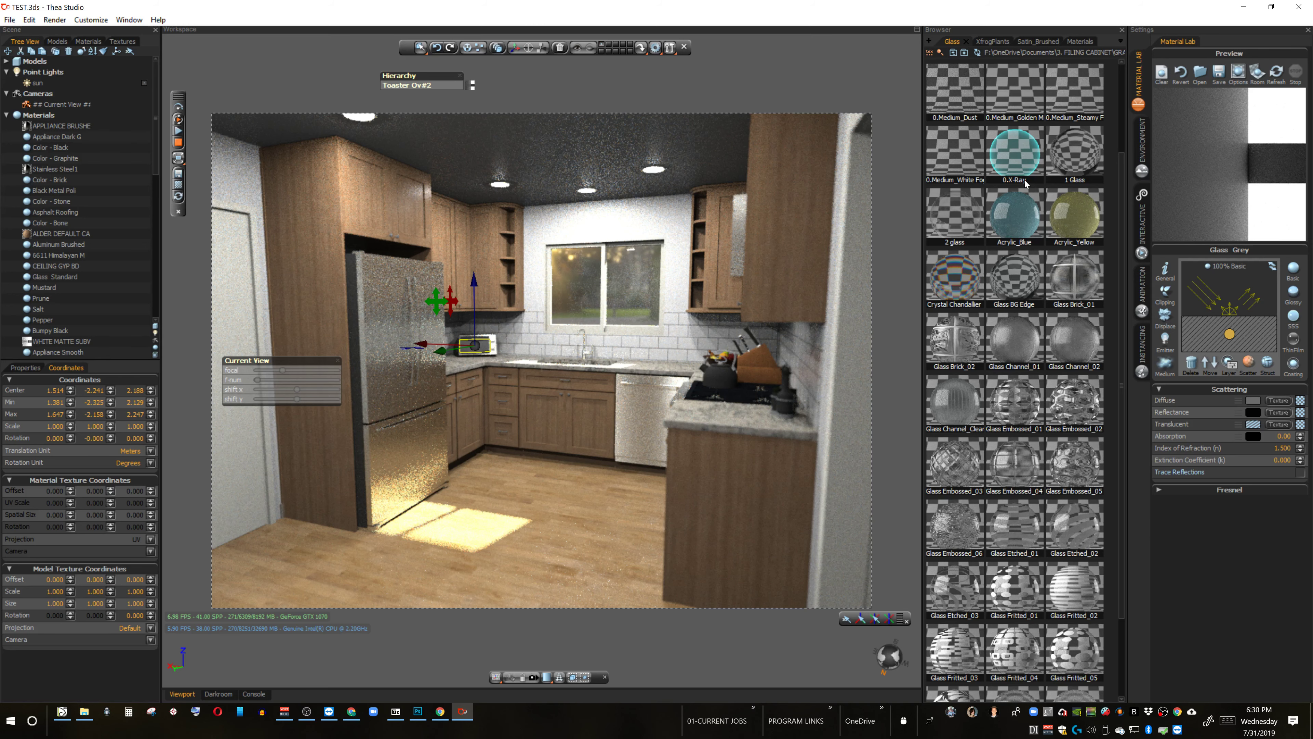
left_click(1074, 153)
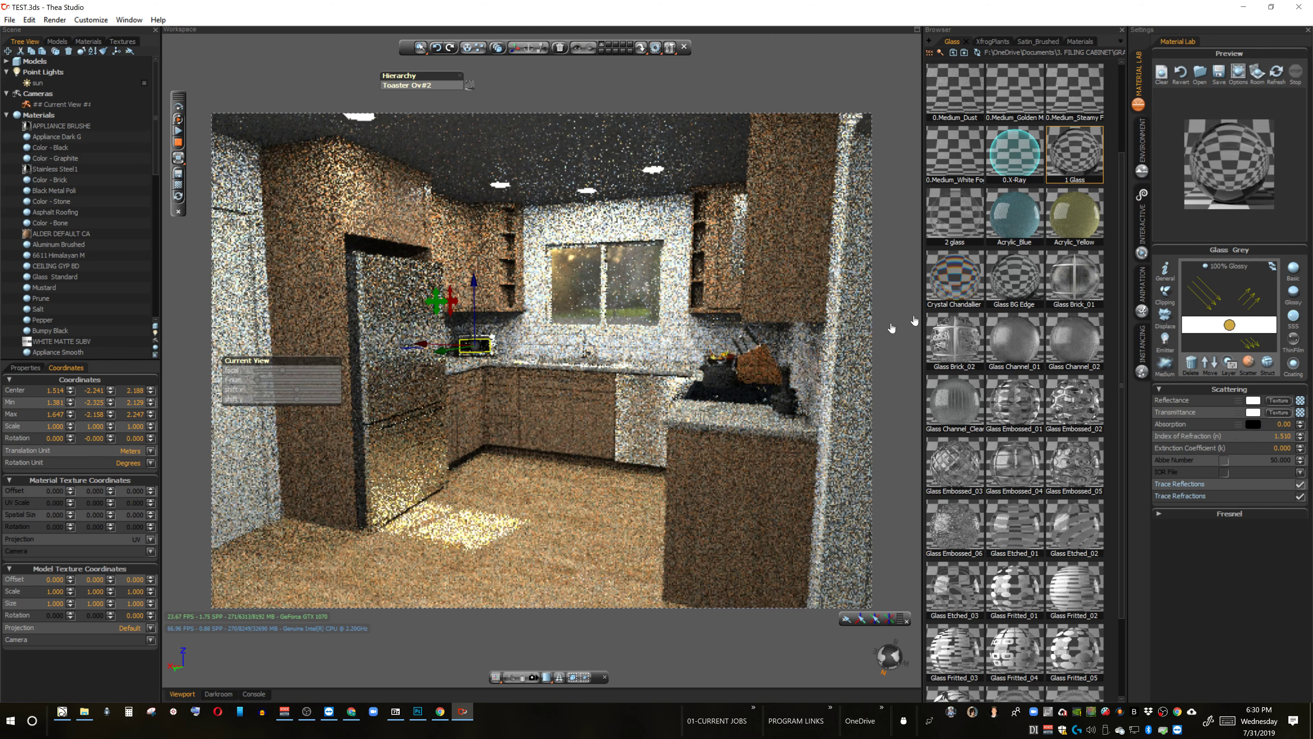
Step: Apply a red metal flakes car paint to the Graphite Lacquer material of the kettle on the cooktop
left_click(727, 382)
double_click(1061, 443)
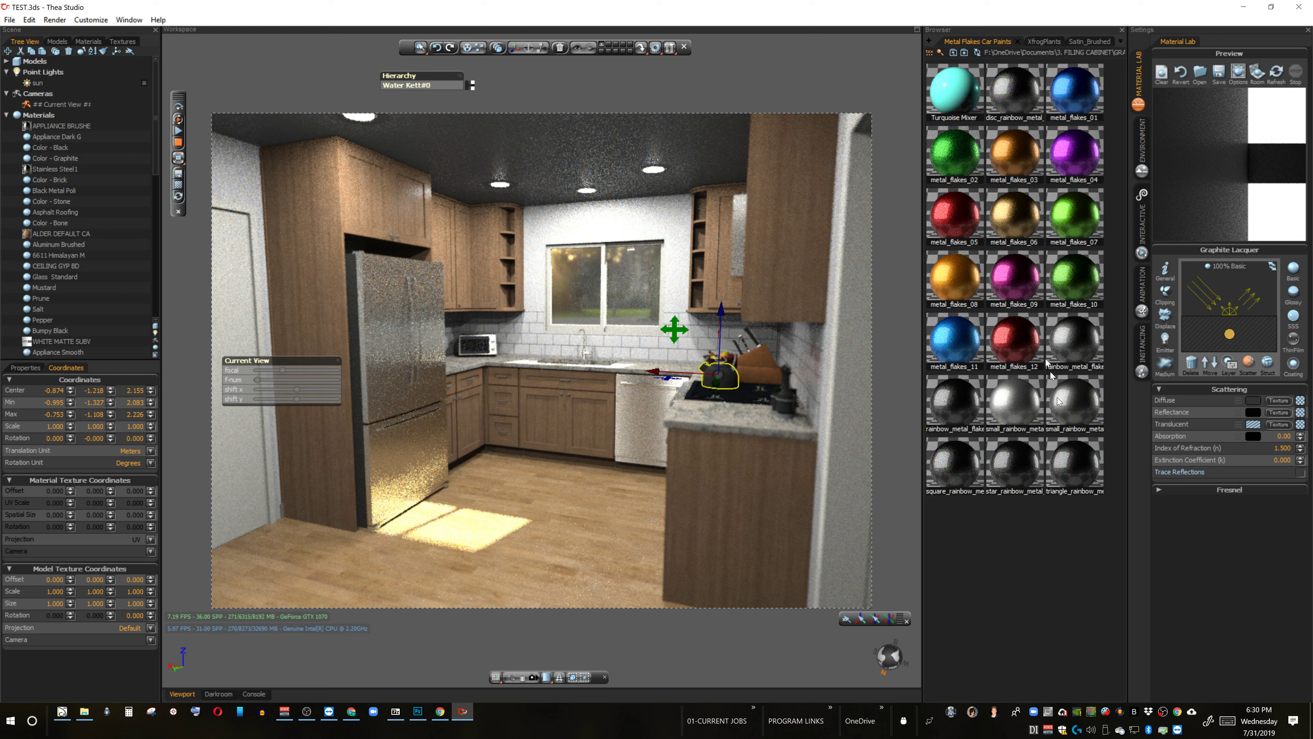
left_click_drag(1048, 363, 1186, 184)
left_click_drag(1187, 184, 1186, 184)
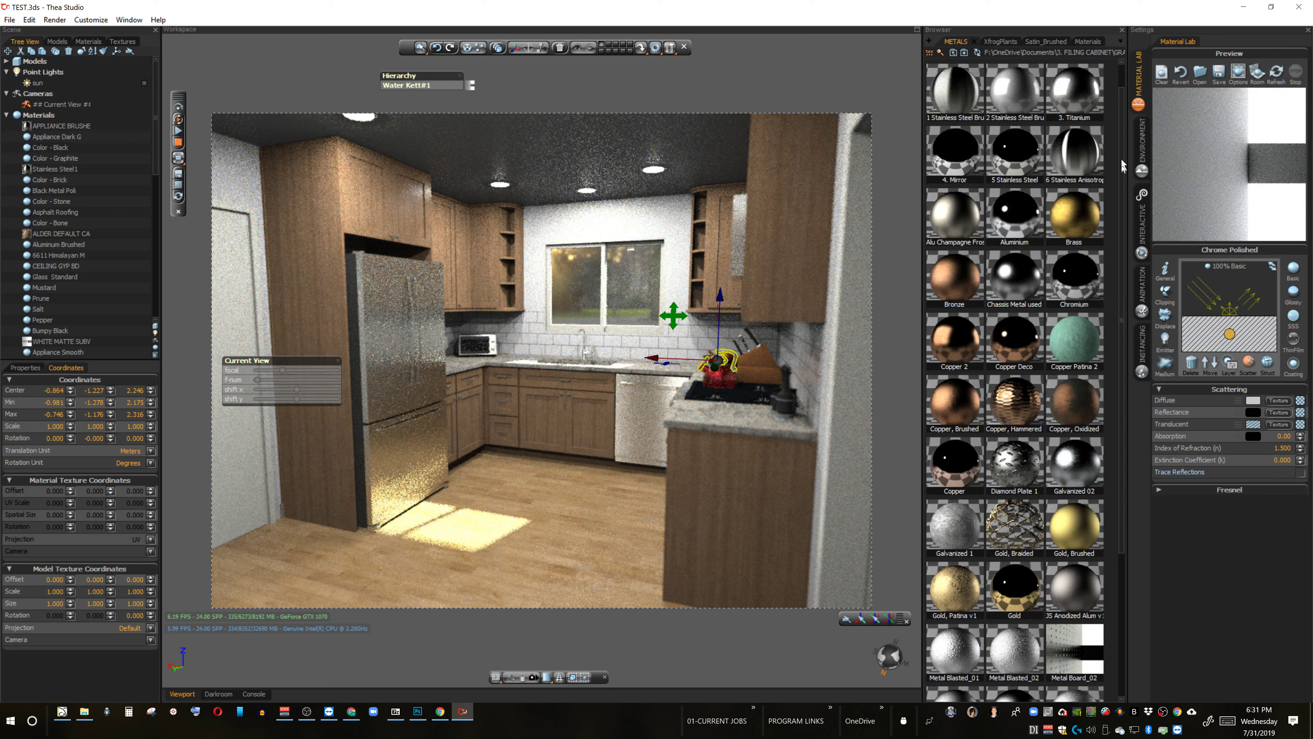
Step: Apply the Aluminium metal to the kettle's polished chrome part and the 2 glass material to the condiment bottle
left_click_drag(1015, 215, 790, 412)
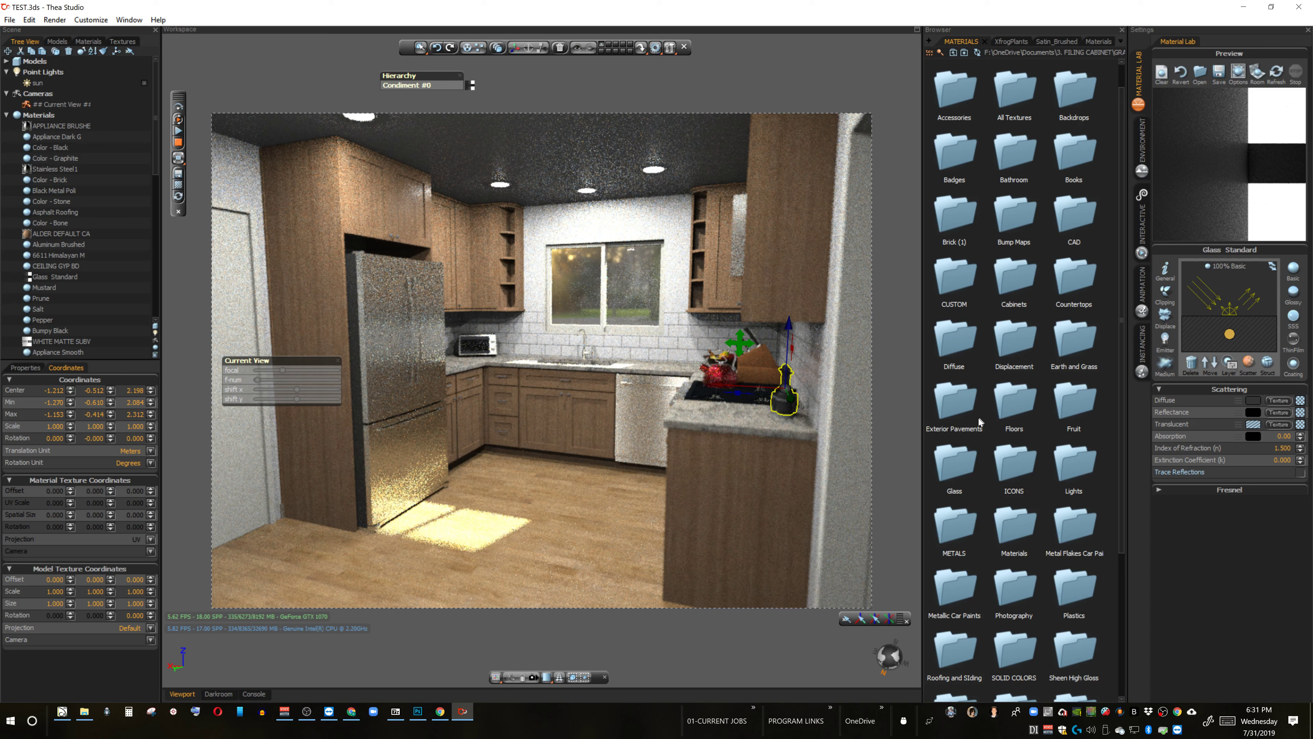
double_click(955, 461)
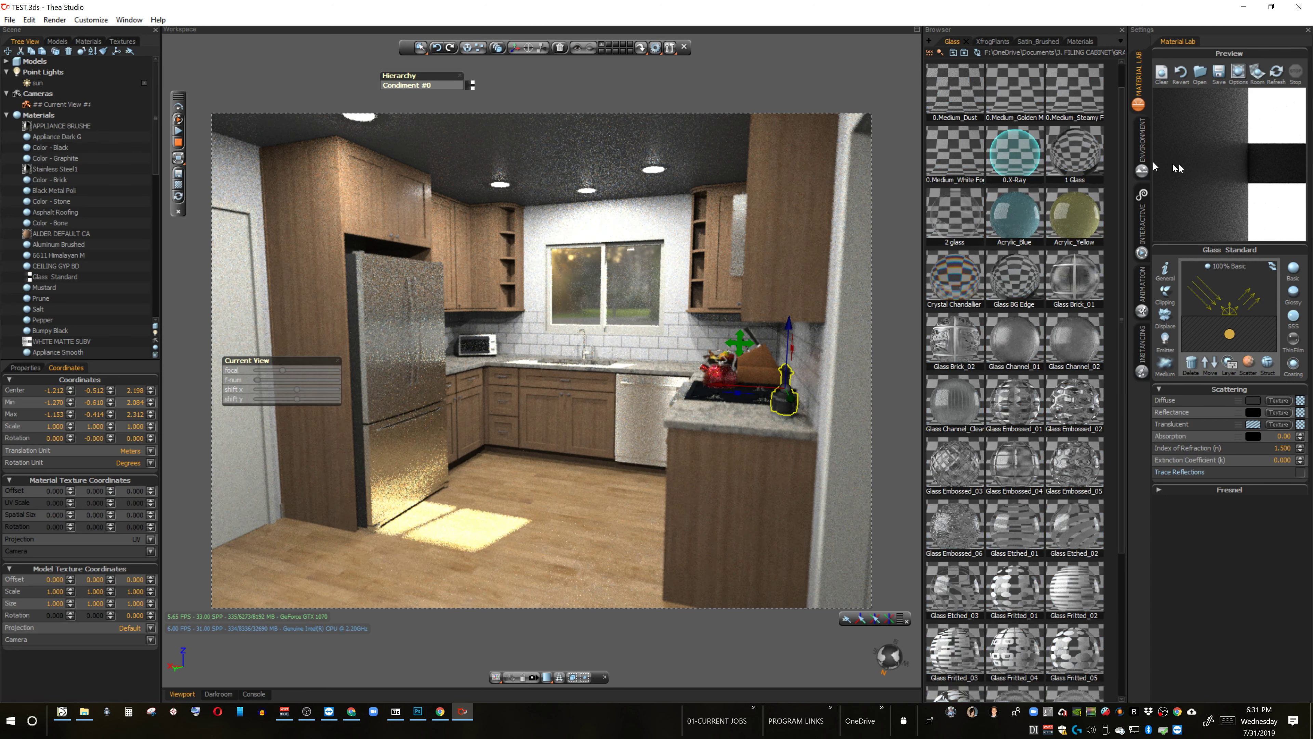
left_click_drag(1175, 165, 1208, 153)
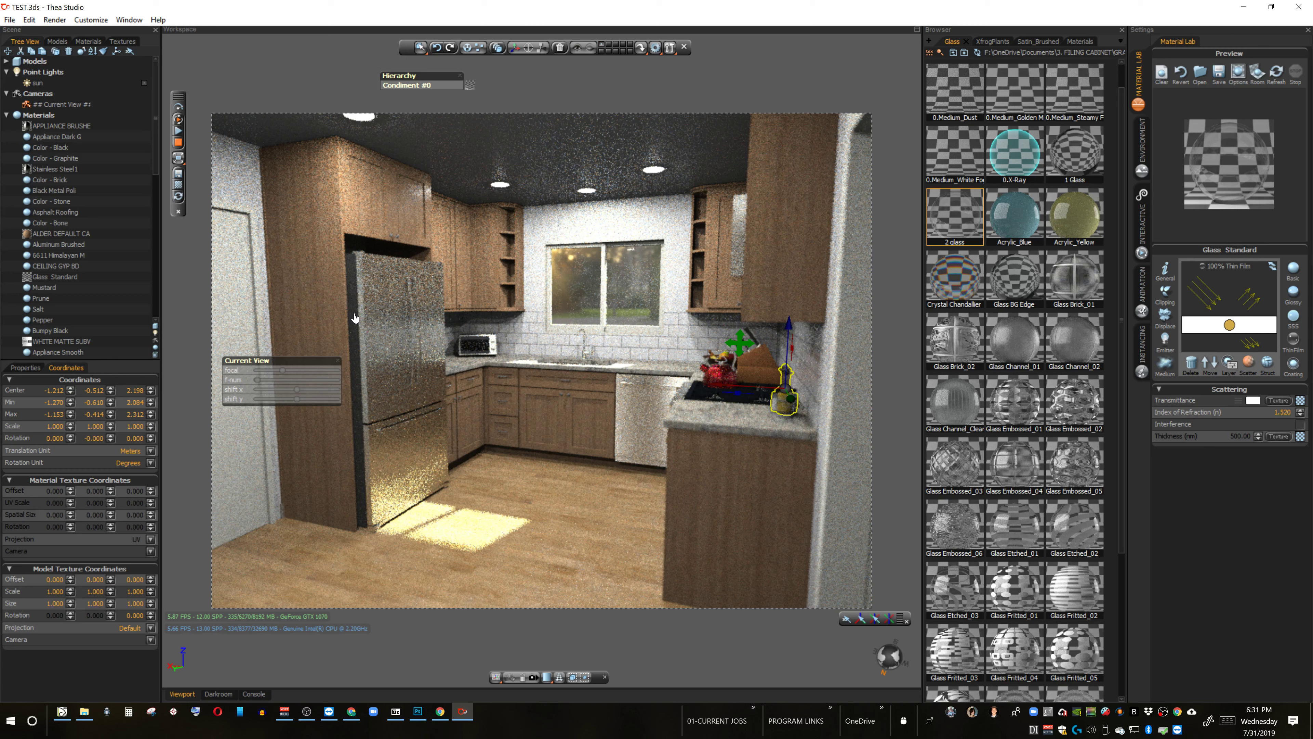
Step: Replace the coating layer tried on the refrigerator case's Iron Black - PS material with a thin film layer
left_click(355, 317)
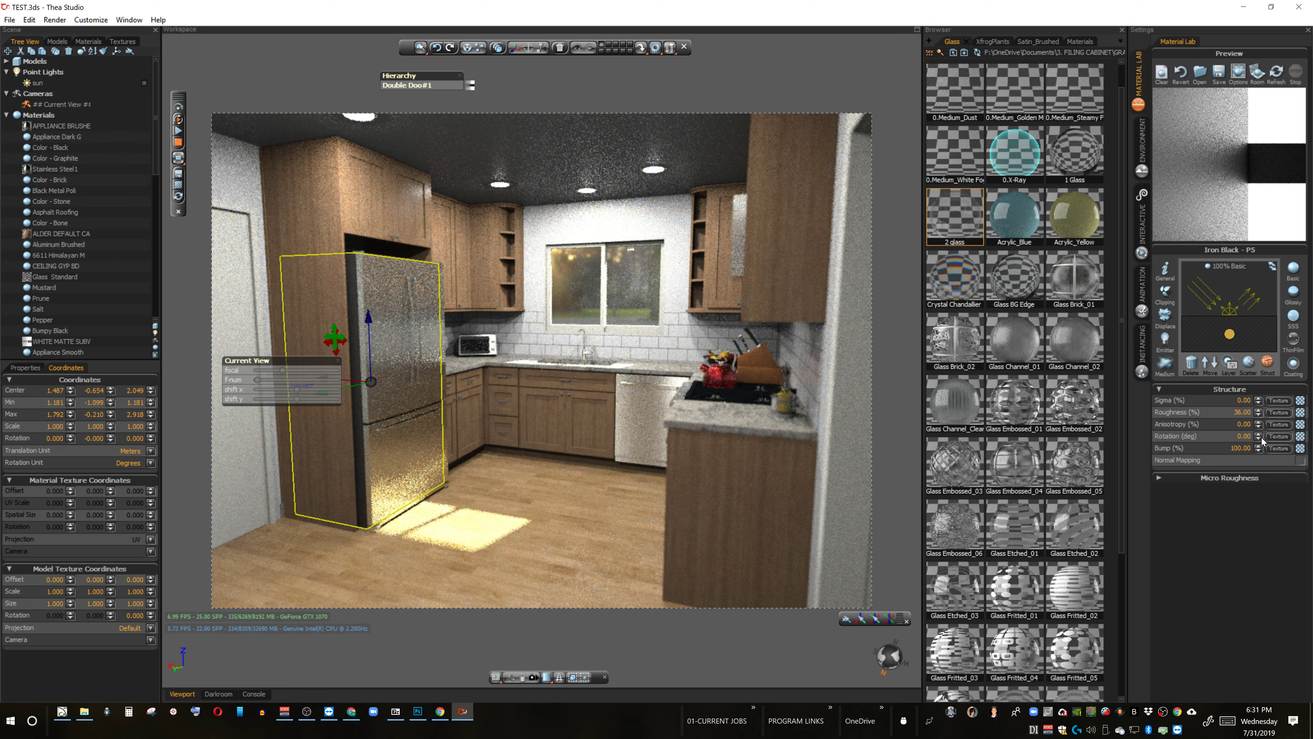
left_click(1291, 366)
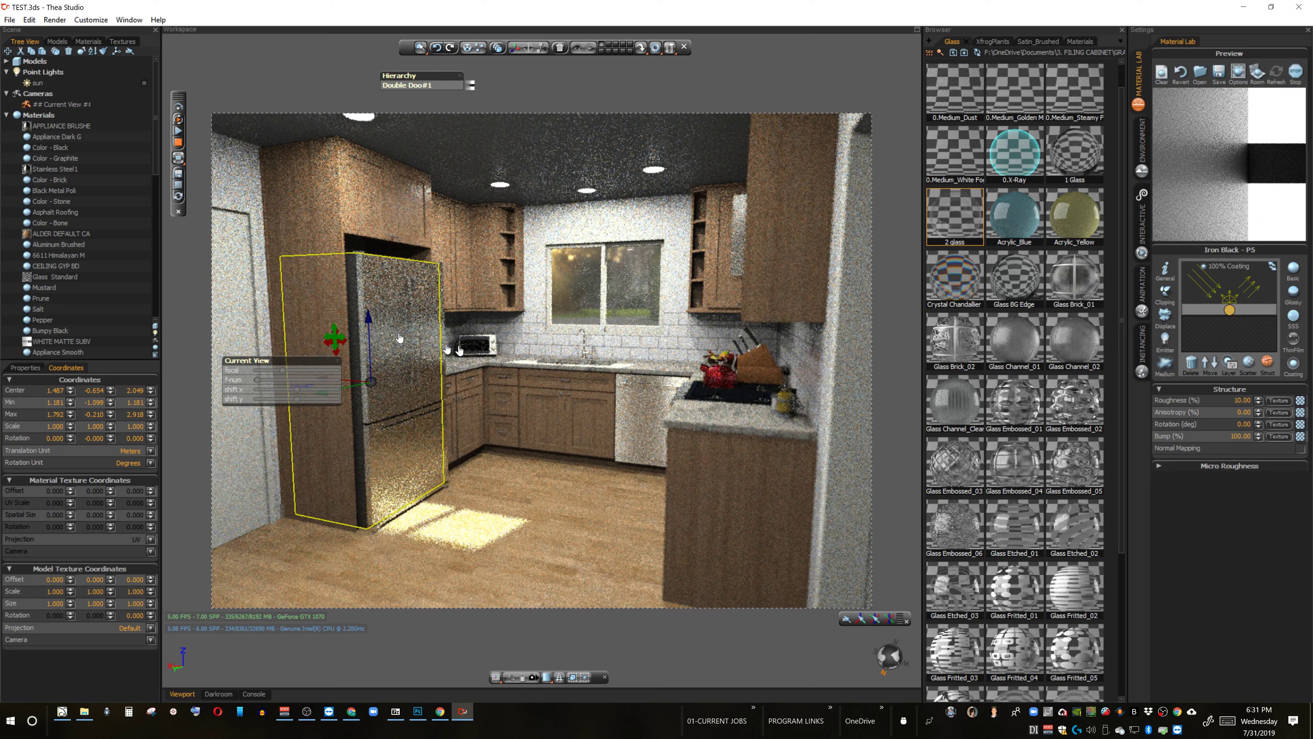
left_click(1191, 363)
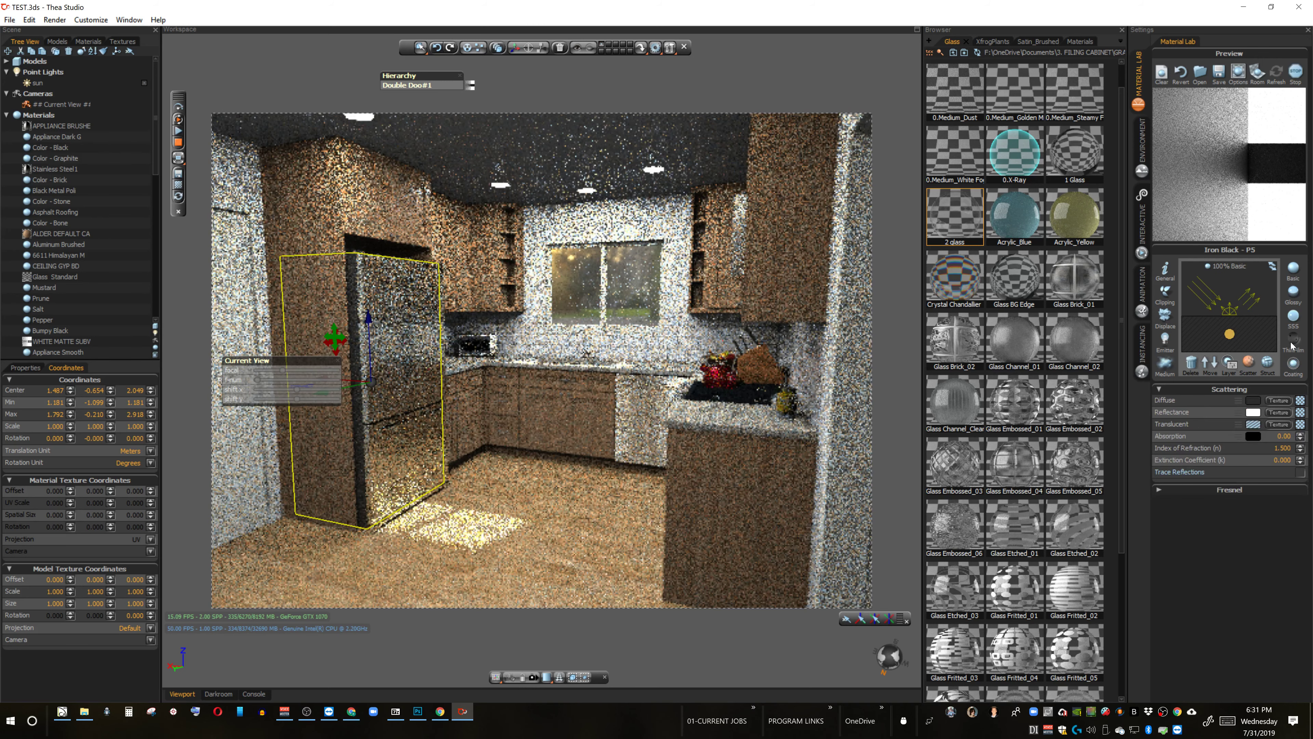
left_click(1292, 343)
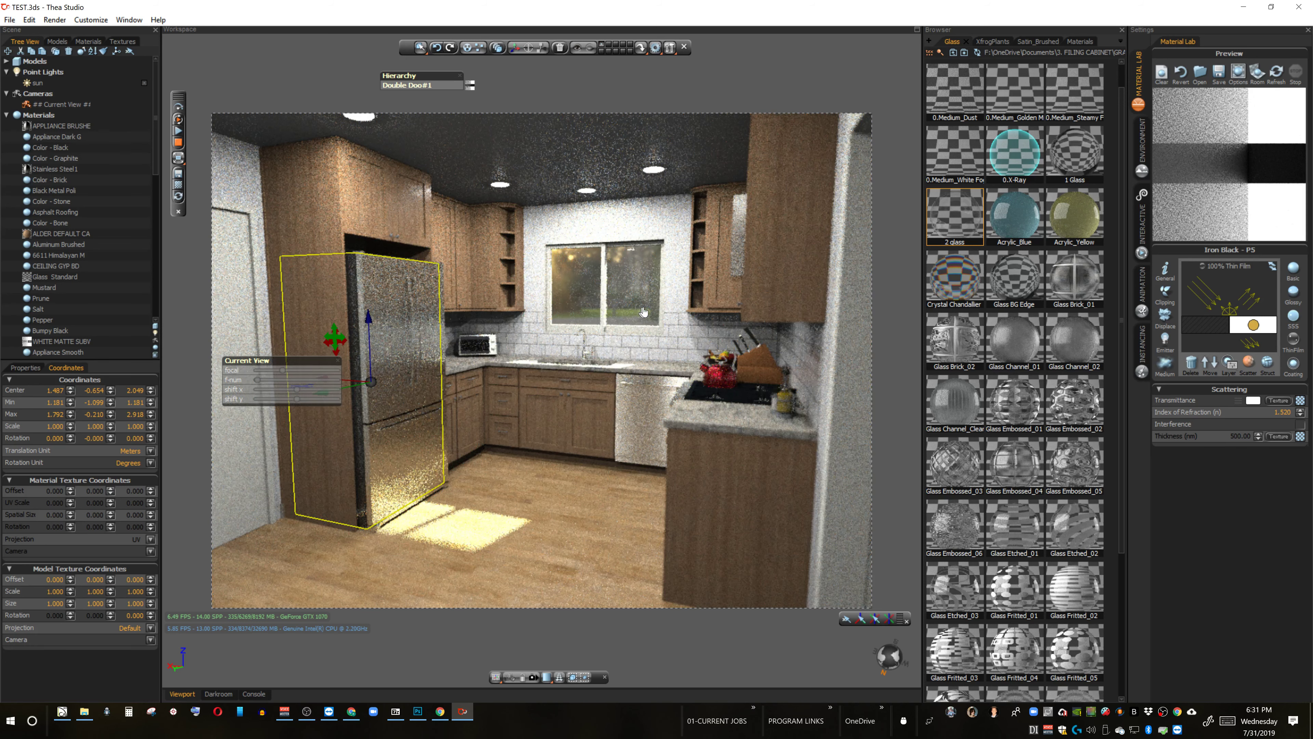
Step: Apply metals from the METALS folder to the cabinet handles, dishwasher and refrigerator doors, using 6 Stainless Anisotropic and Alu Champagne
left_click(564, 383)
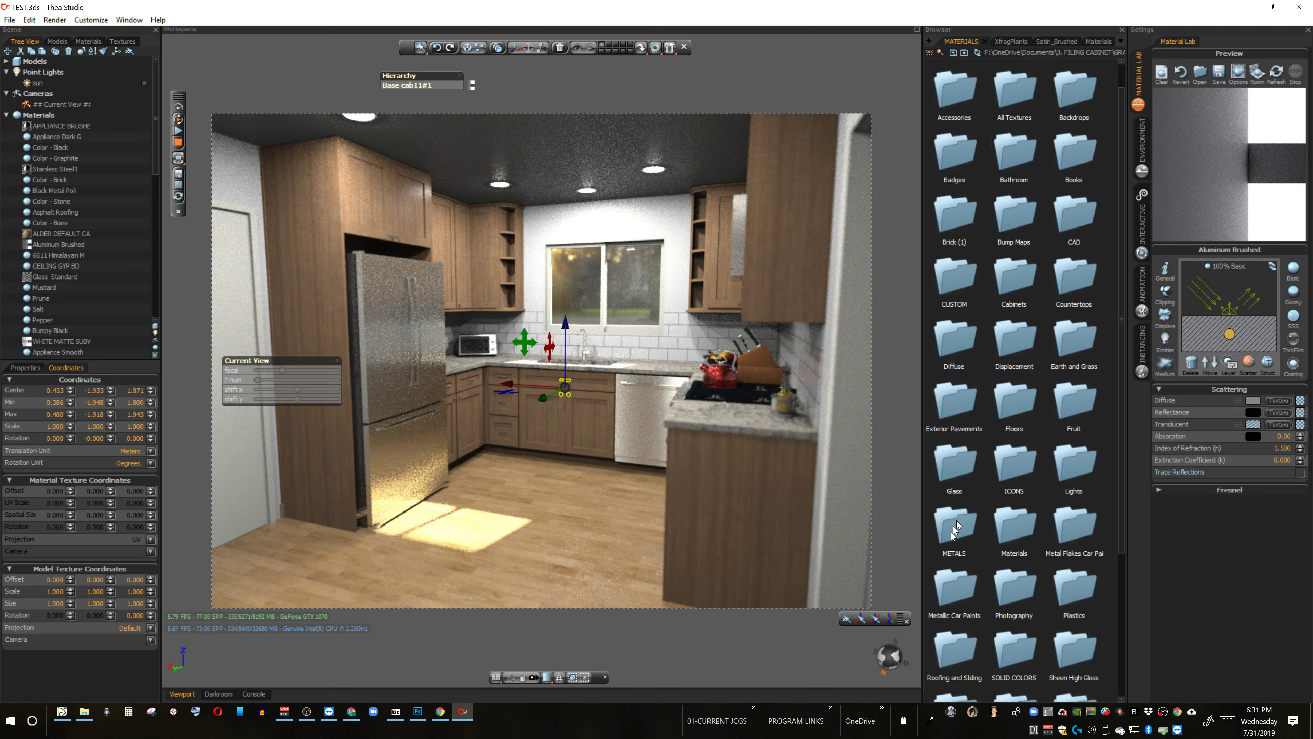
double_click(956, 523)
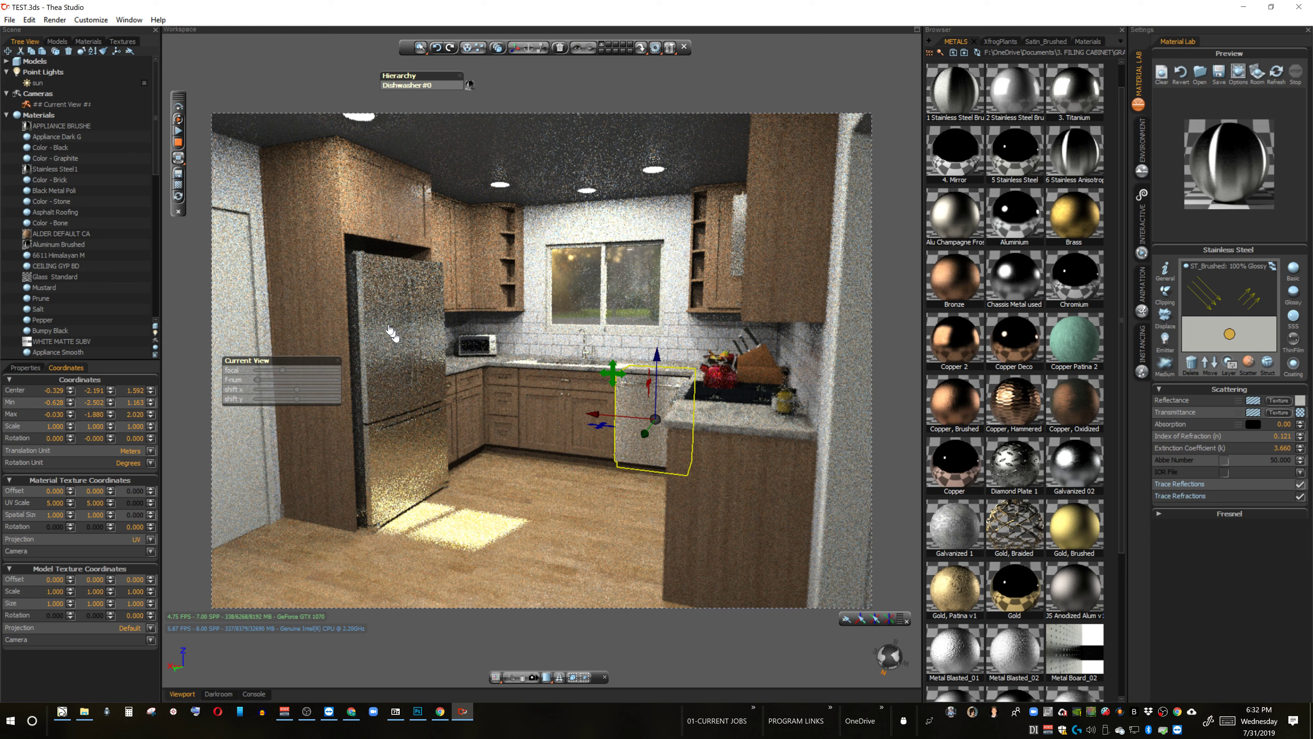
left_click(392, 331)
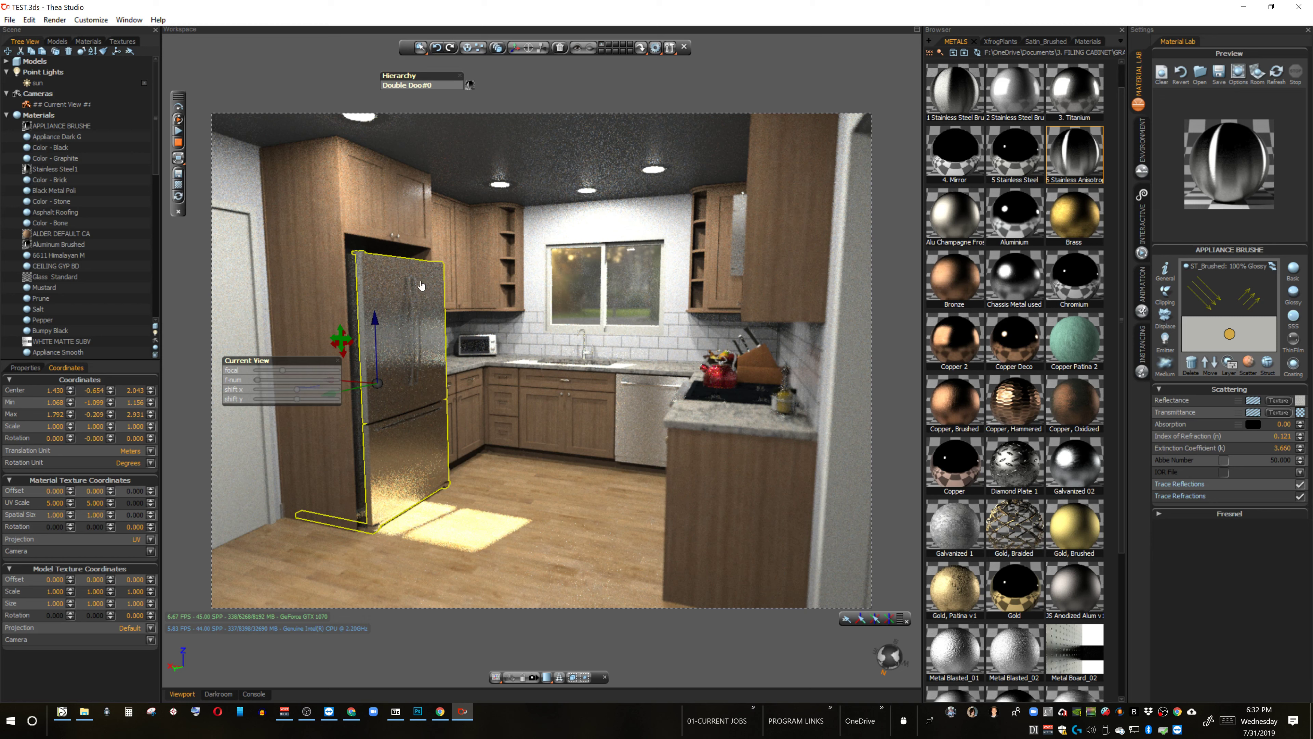
double_click(955, 216)
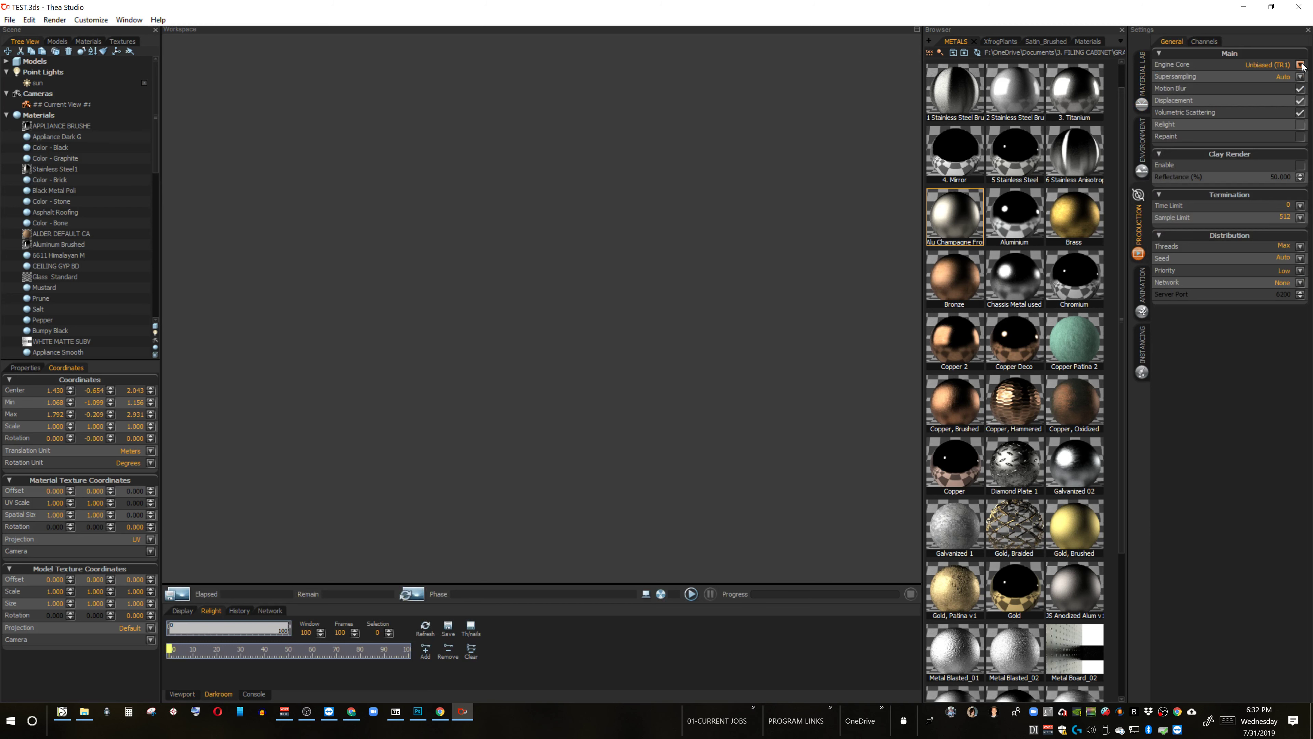
Step: Set the production render engine to Presto (AO) with extended tracing, relight and bucket rendering enabled and a sample limit of 32
left_click(1302, 64)
left_click(1298, 115)
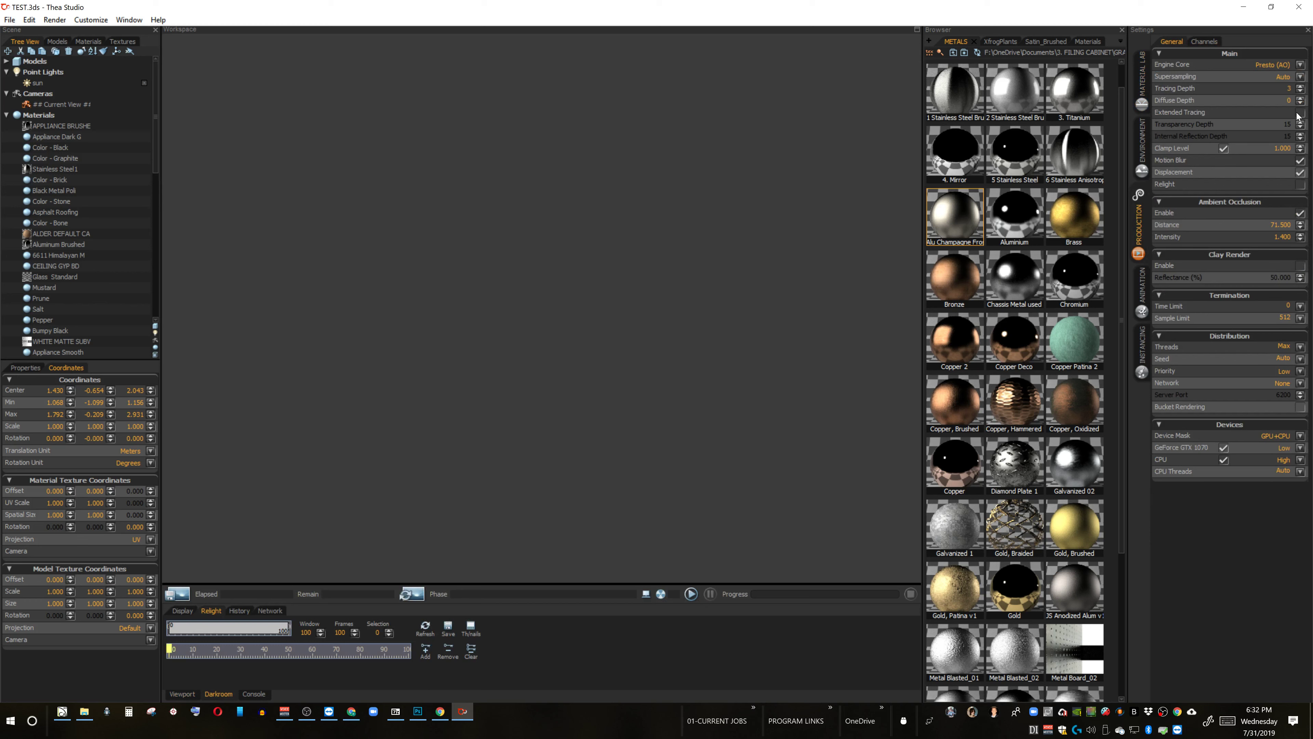
left_click(1301, 318)
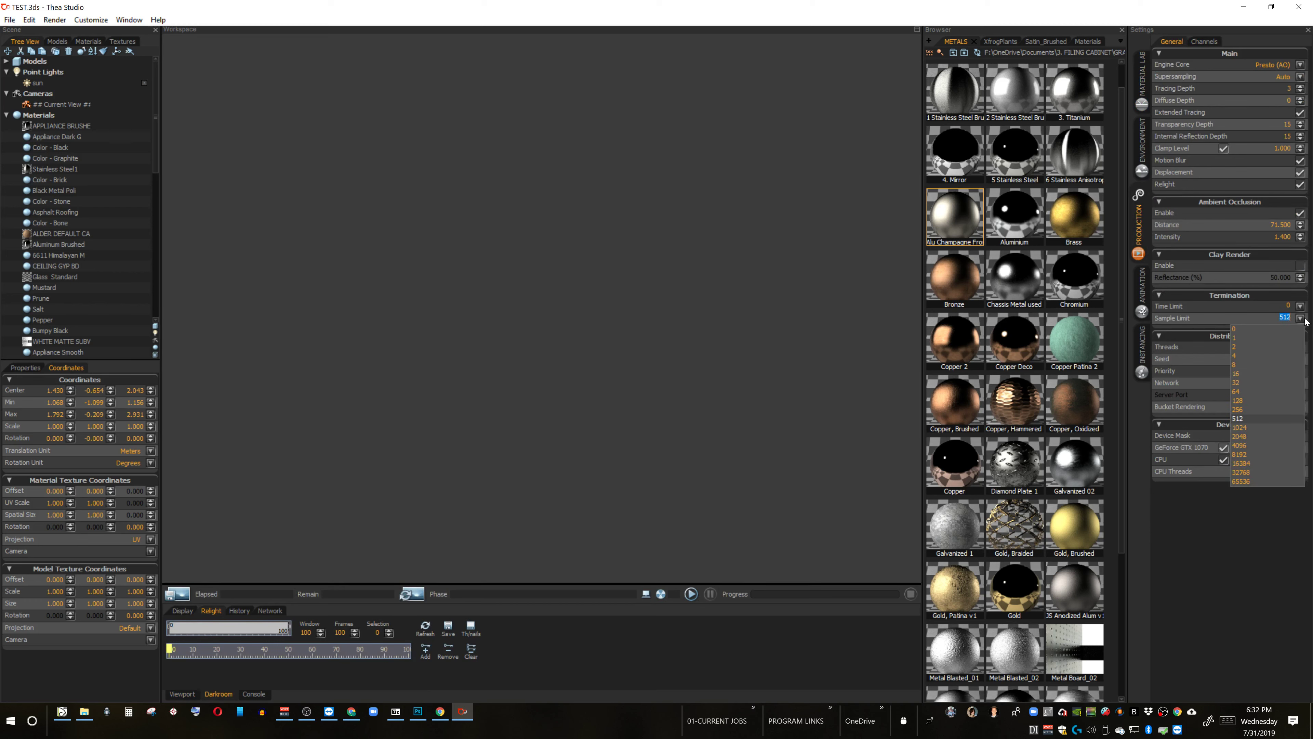
left_click(1236, 383)
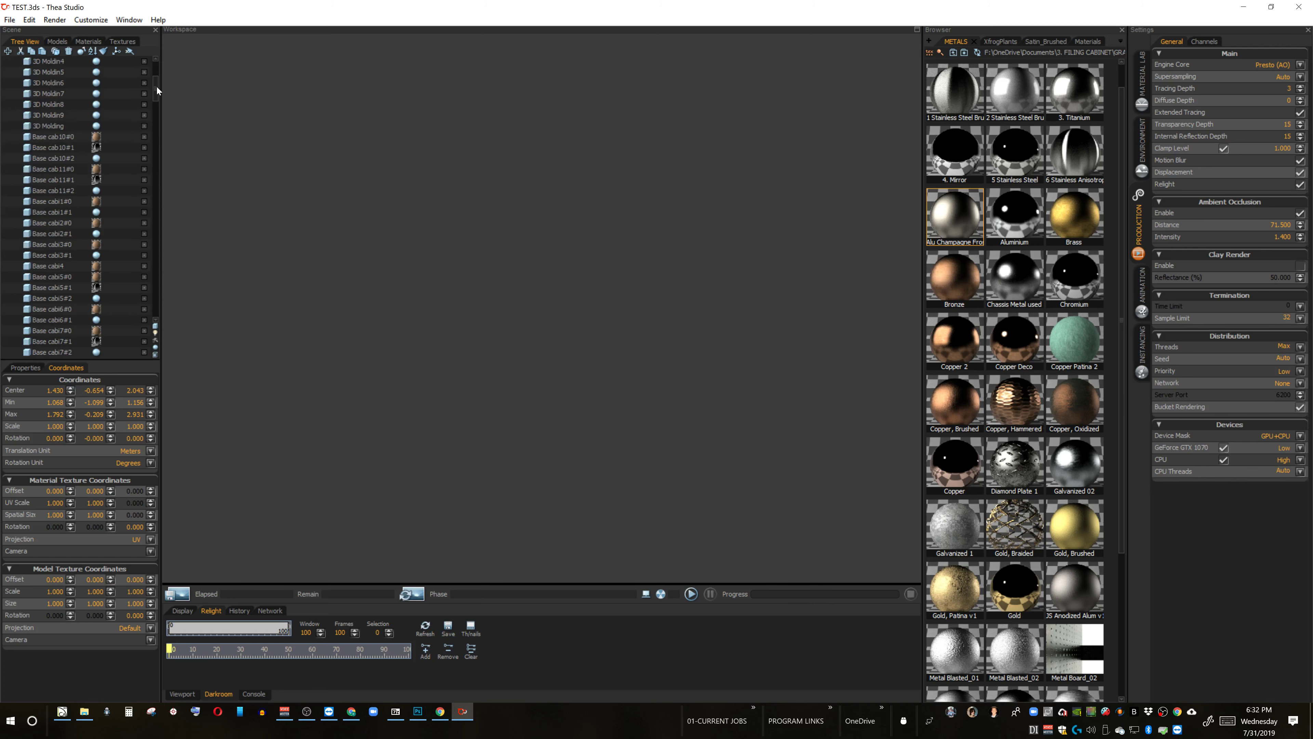
Step: Select the LED light models from LED 6#0 through LED 66#0 in the scene tree and group them
left_click_drag(158, 86, 154, 130)
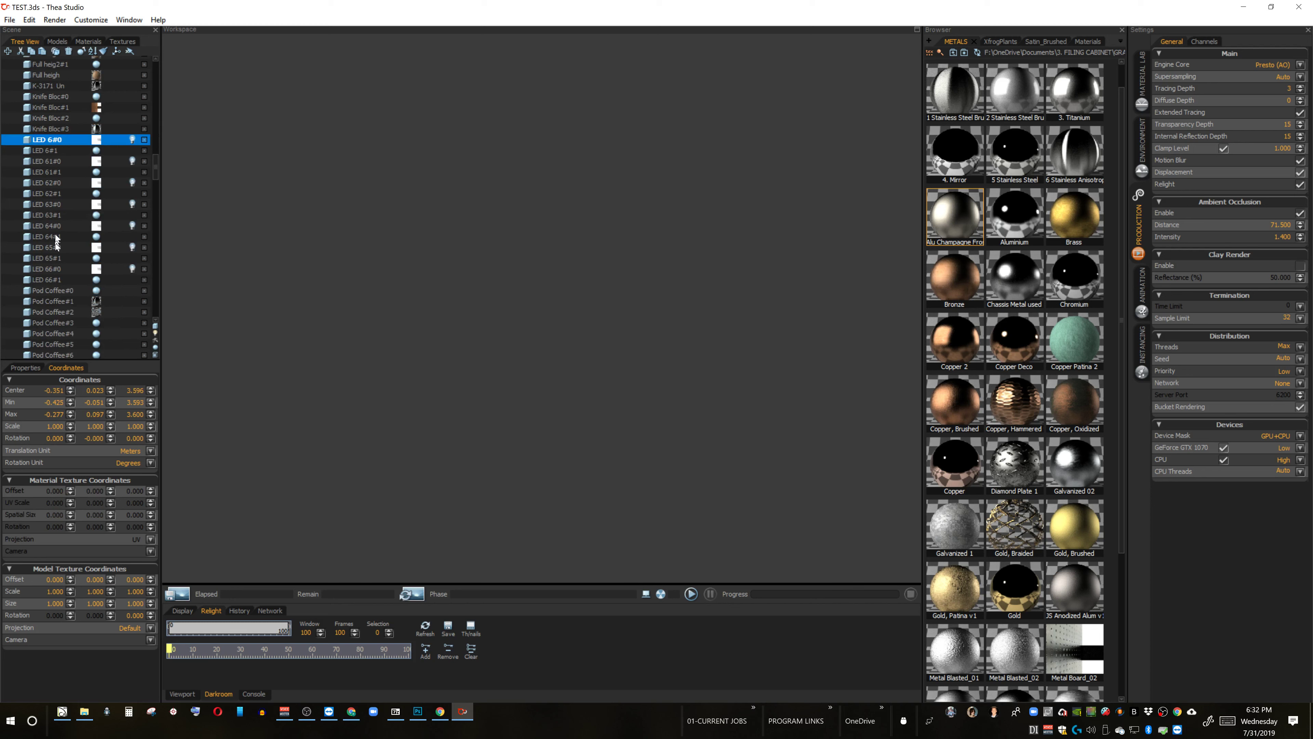
left_click(71, 162, "ctrl")
left_click(73, 183, "ctrl")
left_click(75, 205, "ctrl")
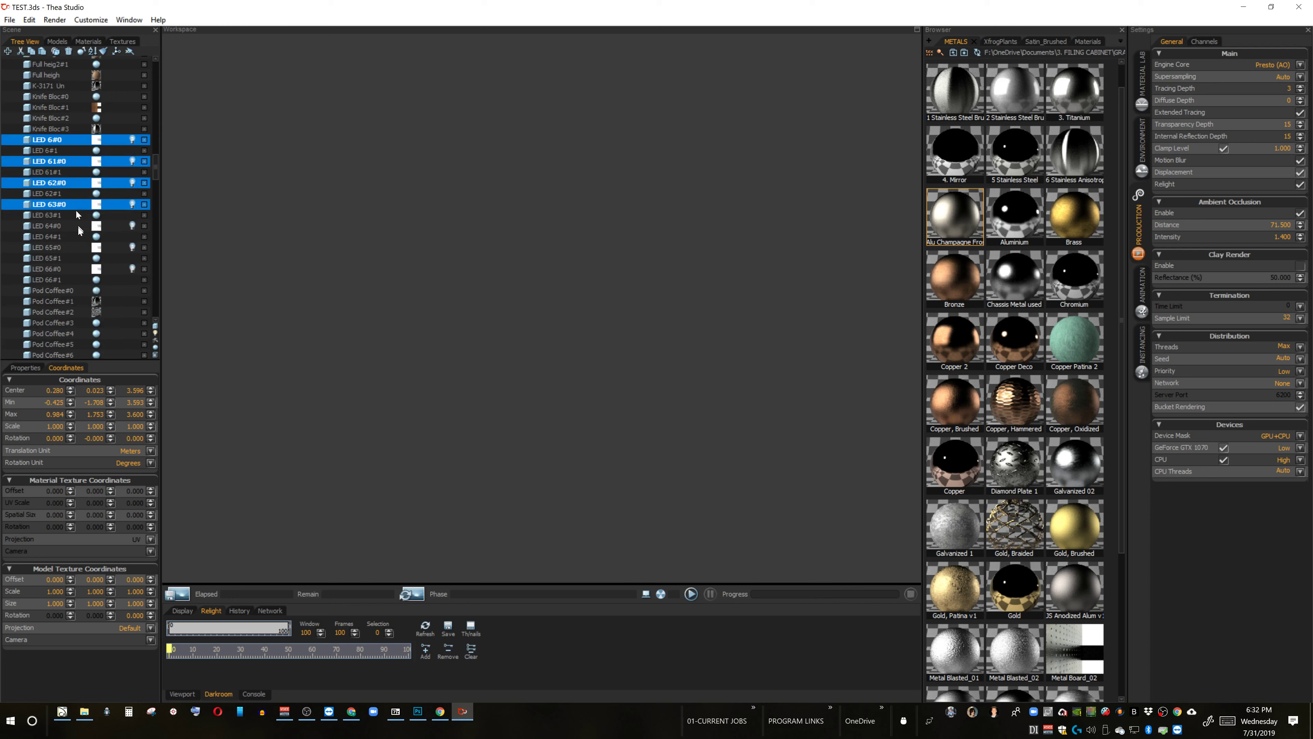
left_click(81, 269)
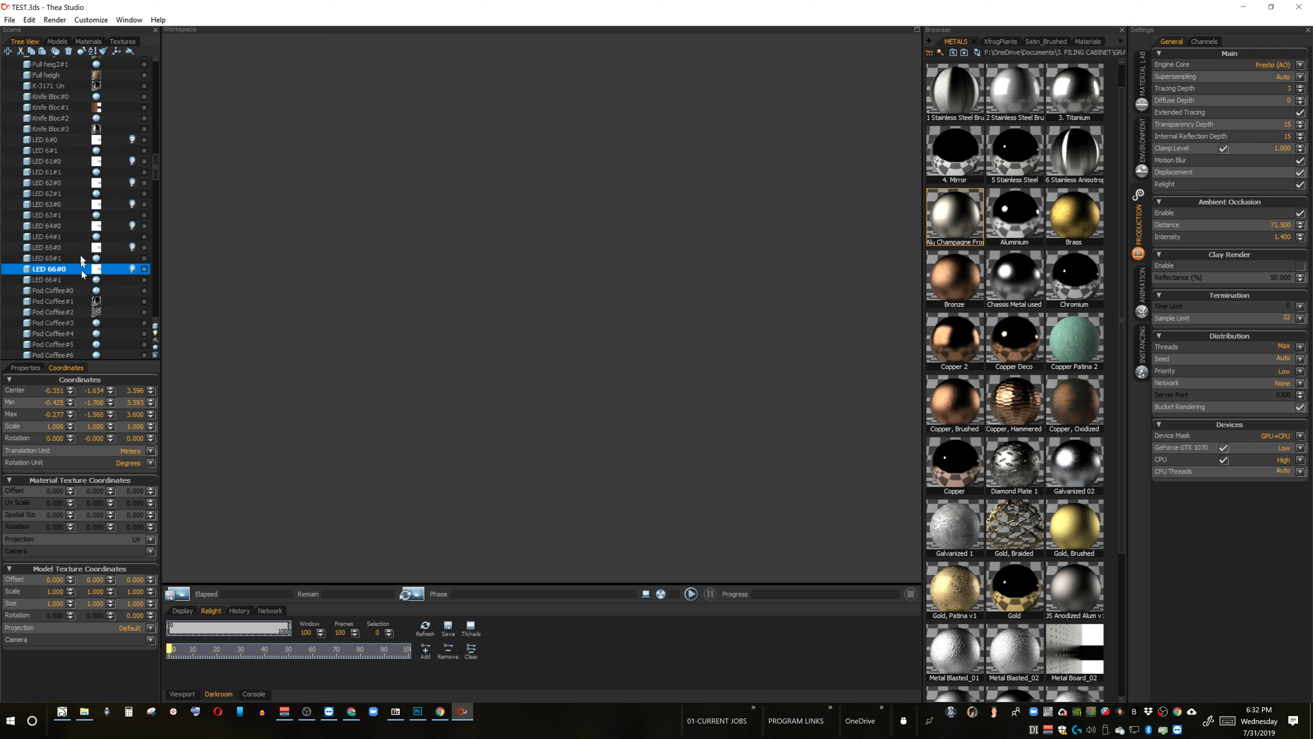
left_click(74, 139, "shift")
right_click(74, 140)
mouse_move(130, 161)
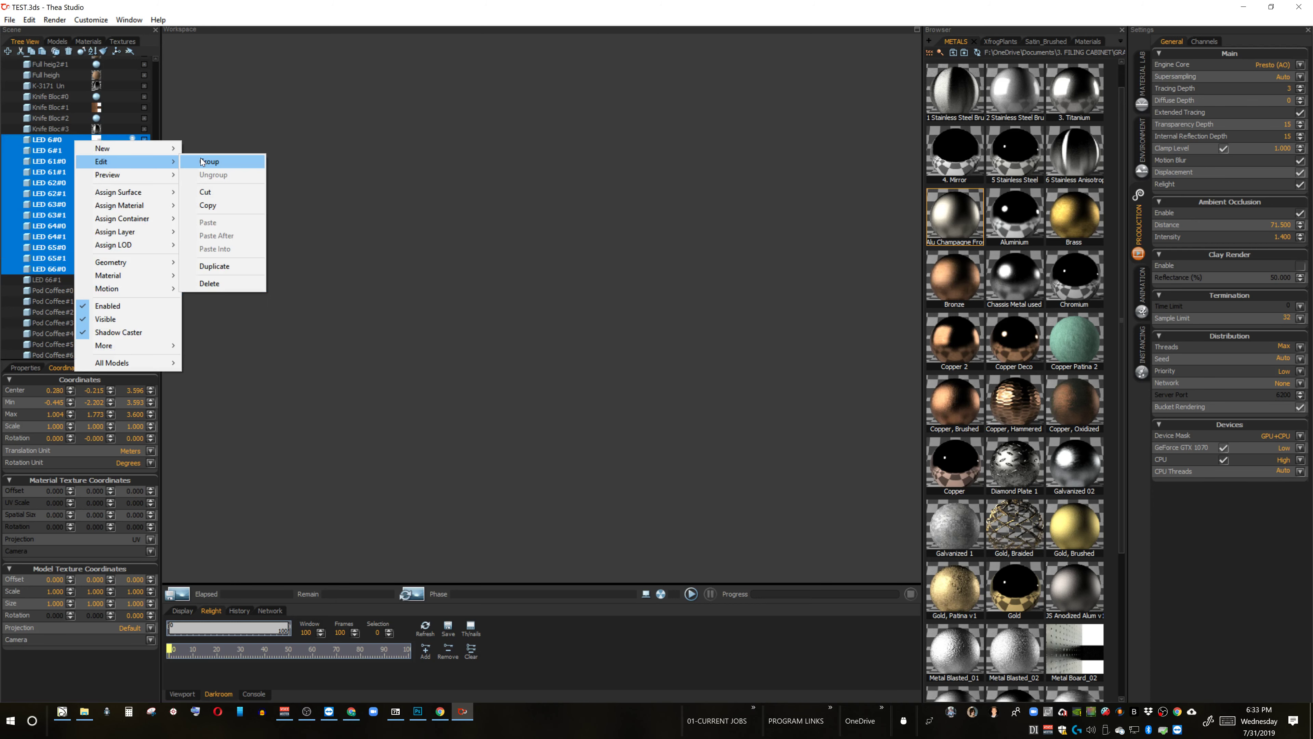